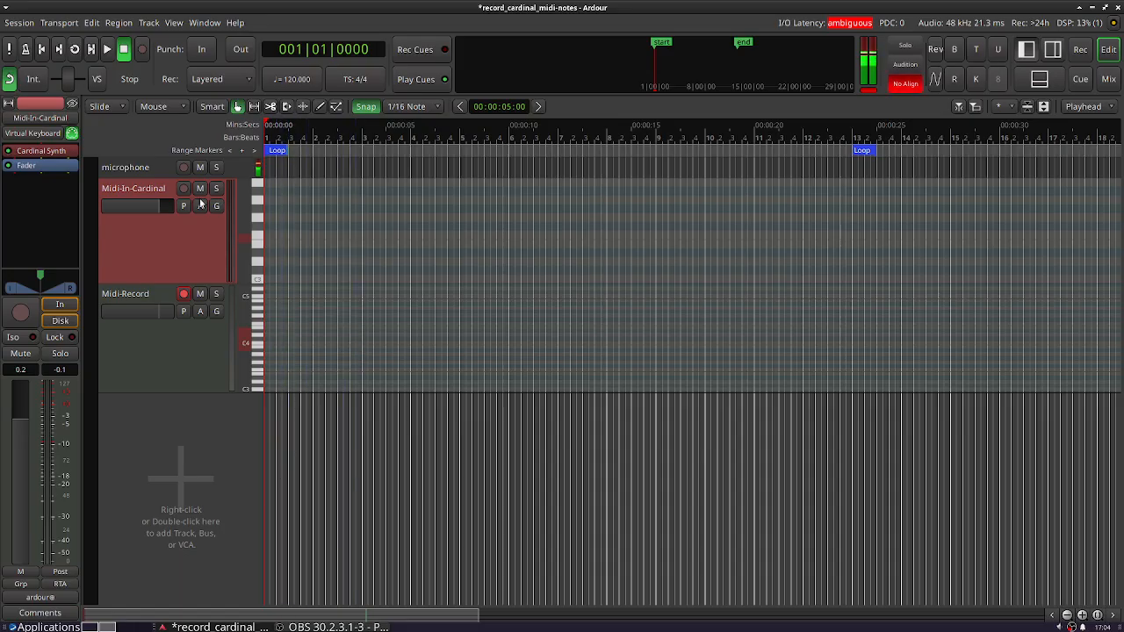
- Play the session while viewing the Midi-In-Cardinal track's Cardinal Synth patch, close the patch and stop playback
{"action": "left_click", "coordinate": [105, 50]}
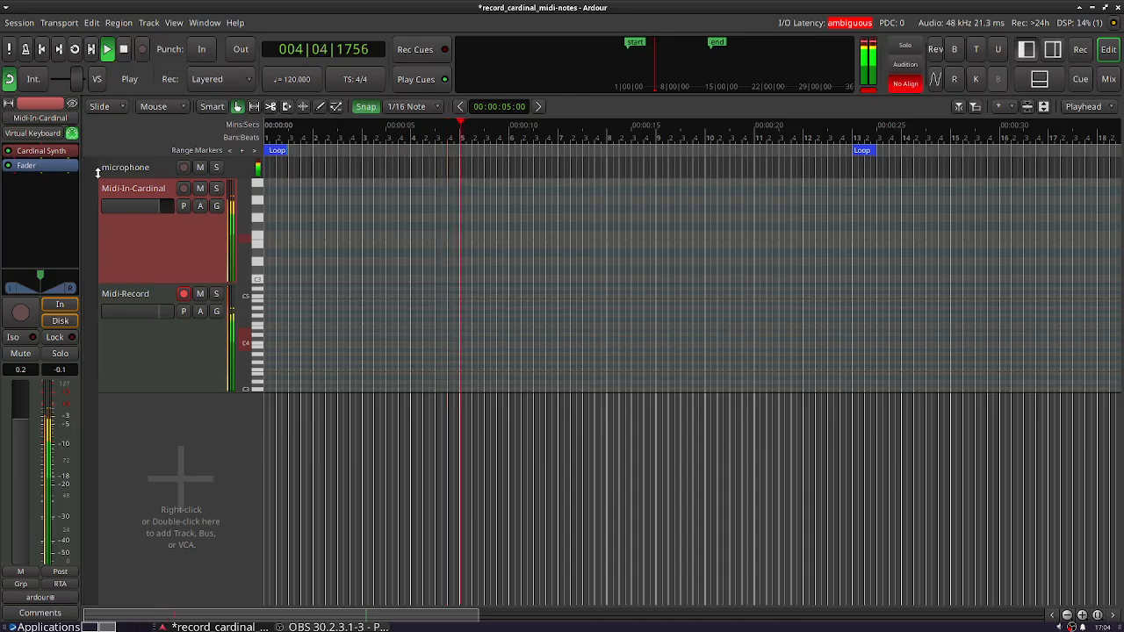
{"action": "left_click", "coordinate": [47, 133]}
{"action": "left_click", "coordinate": [154, 259]}
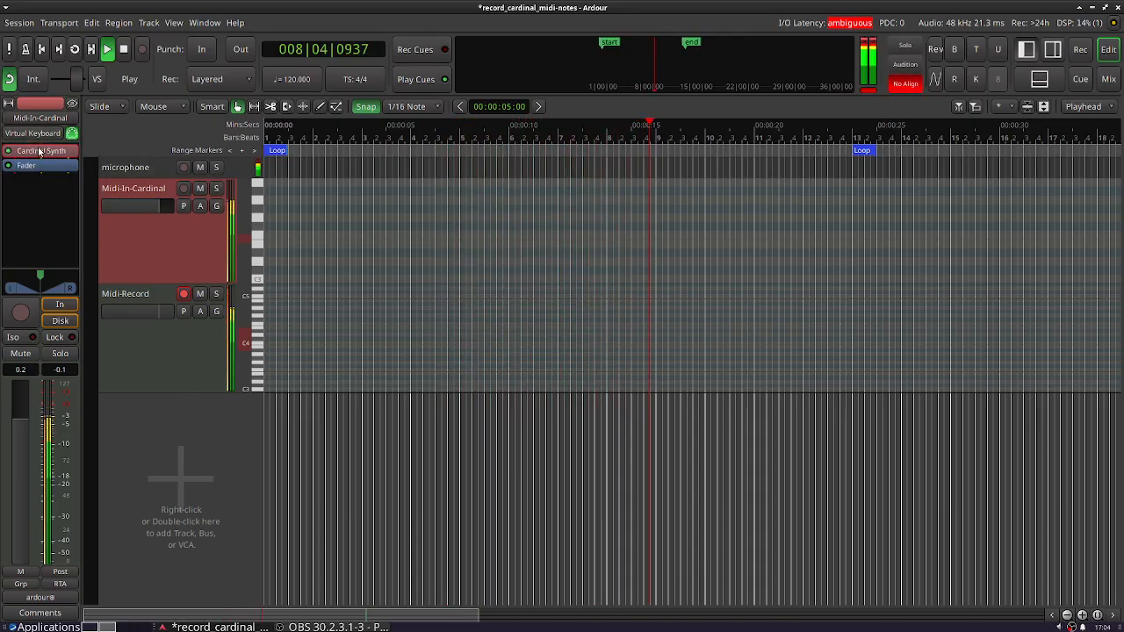
{"action": "double_click", "coordinate": [39, 152]}
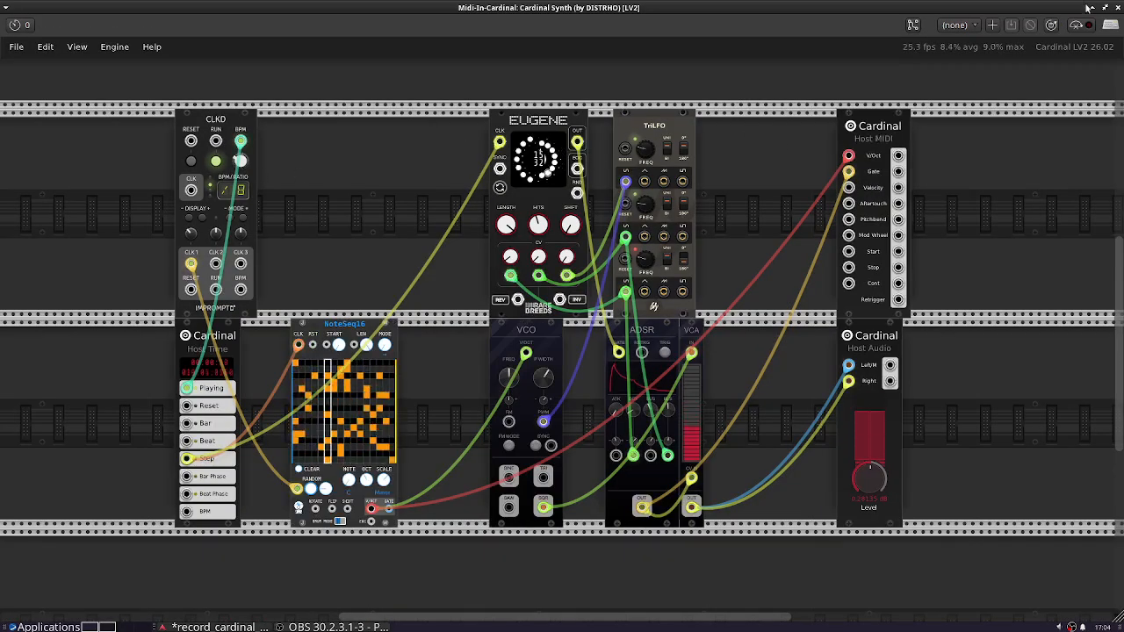
{"action": "left_click", "coordinate": [1119, 8]}
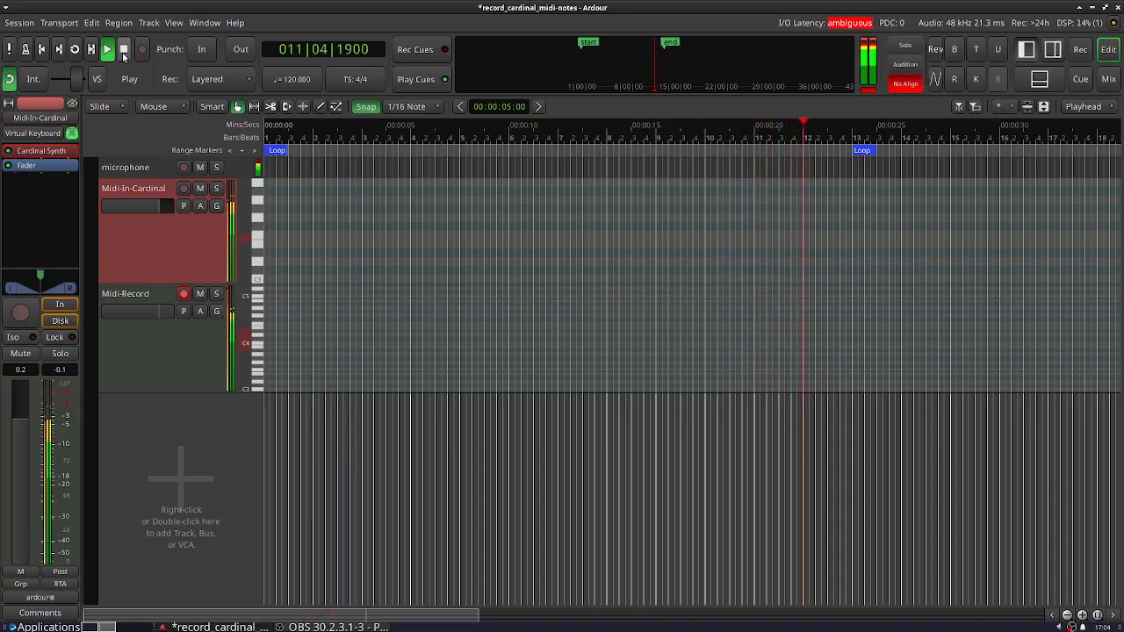
{"action": "key", "text": "space"}
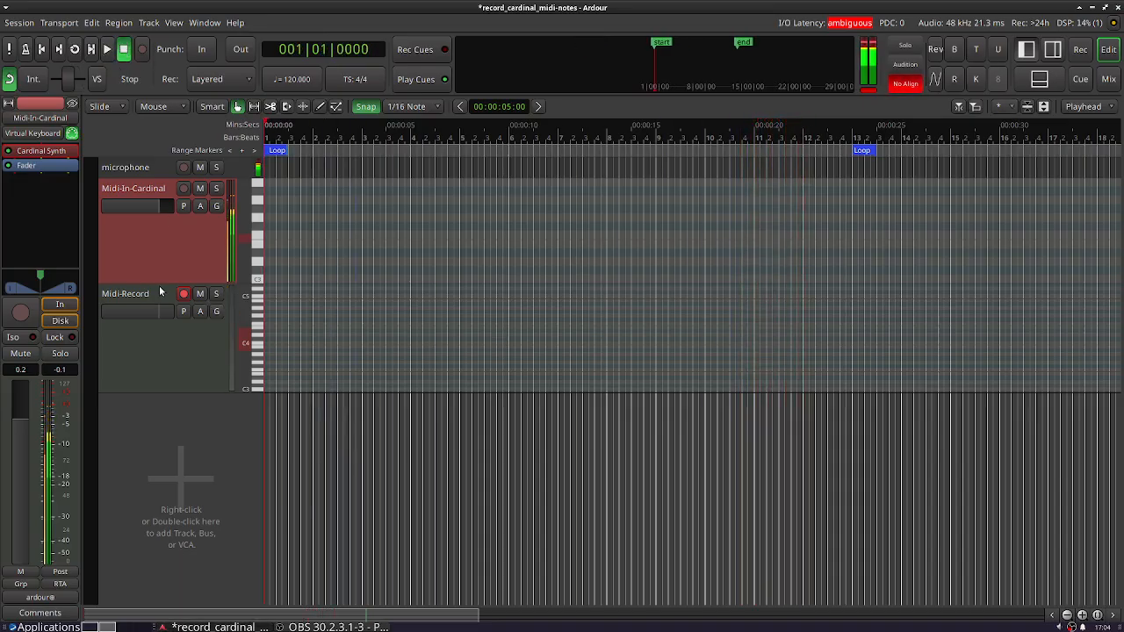
- Examine the Midi-Record track's input connections in an enlarged routing grid, including the Ardour Misc and Tracks sources
{"action": "left_click", "coordinate": [167, 349]}
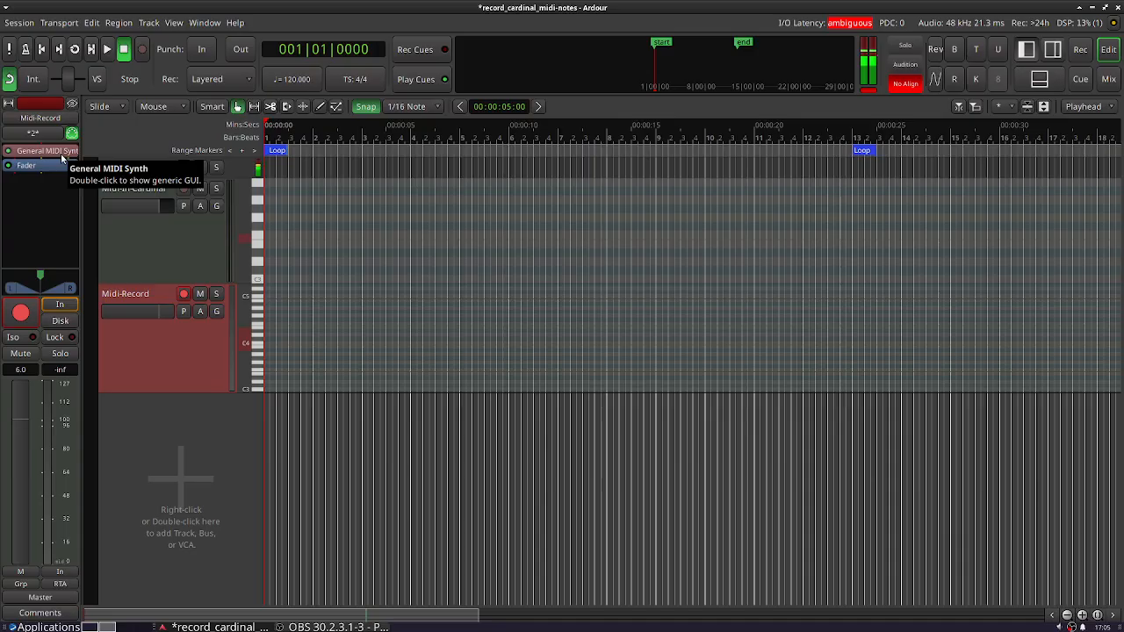
{"action": "left_click", "coordinate": [8, 104]}
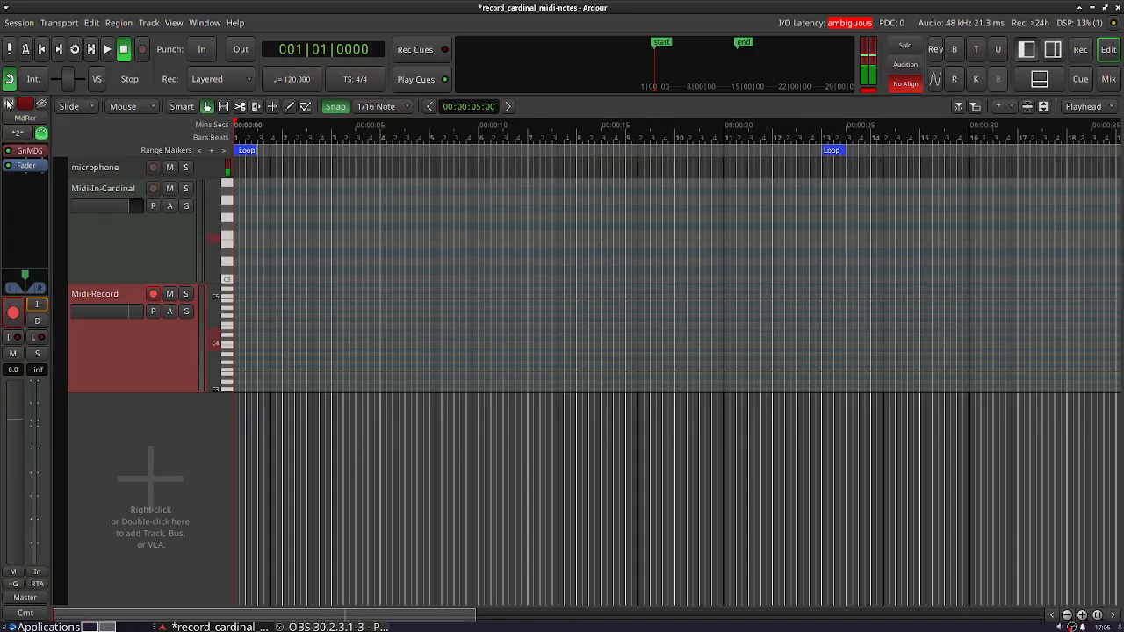
{"action": "left_click", "coordinate": [8, 103]}
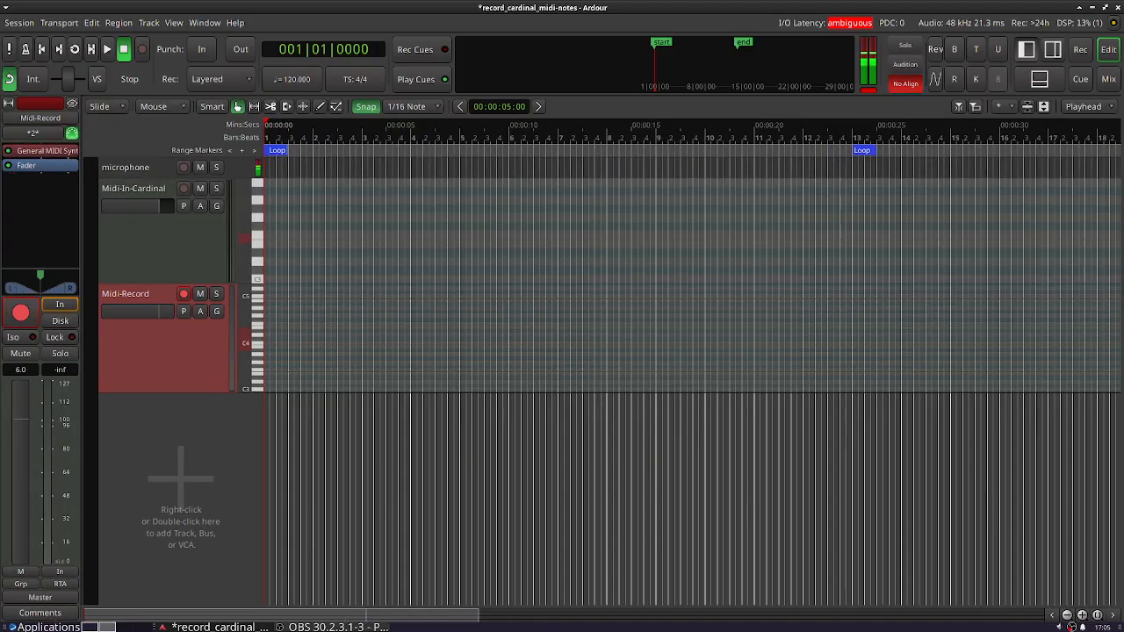
{"action": "left_click", "coordinate": [31, 134]}
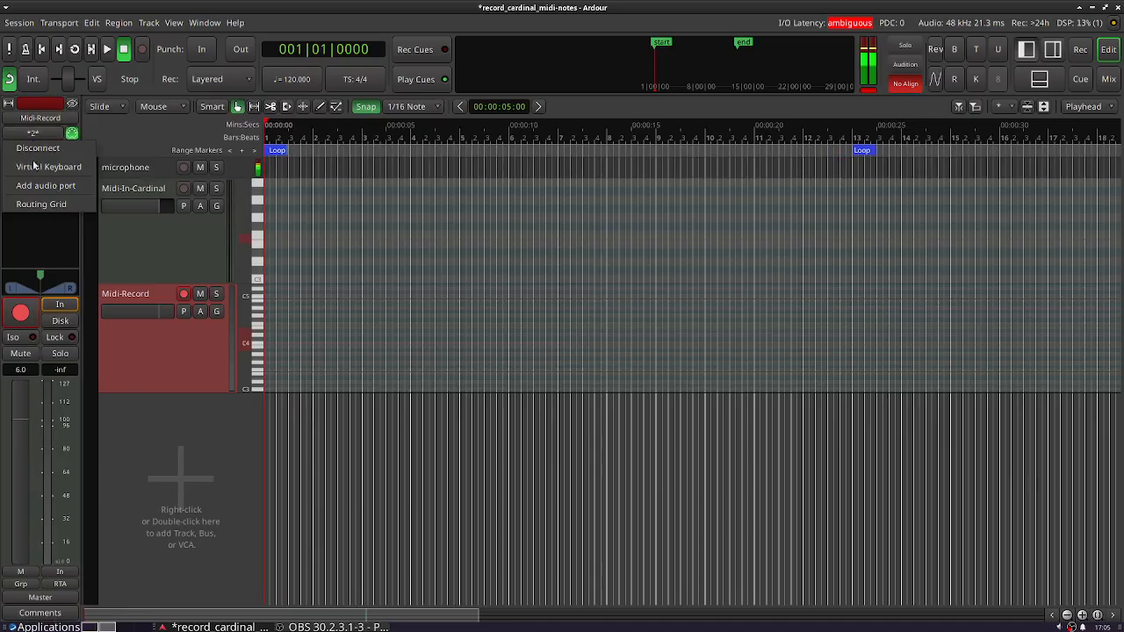
{"action": "left_click", "coordinate": [44, 204]}
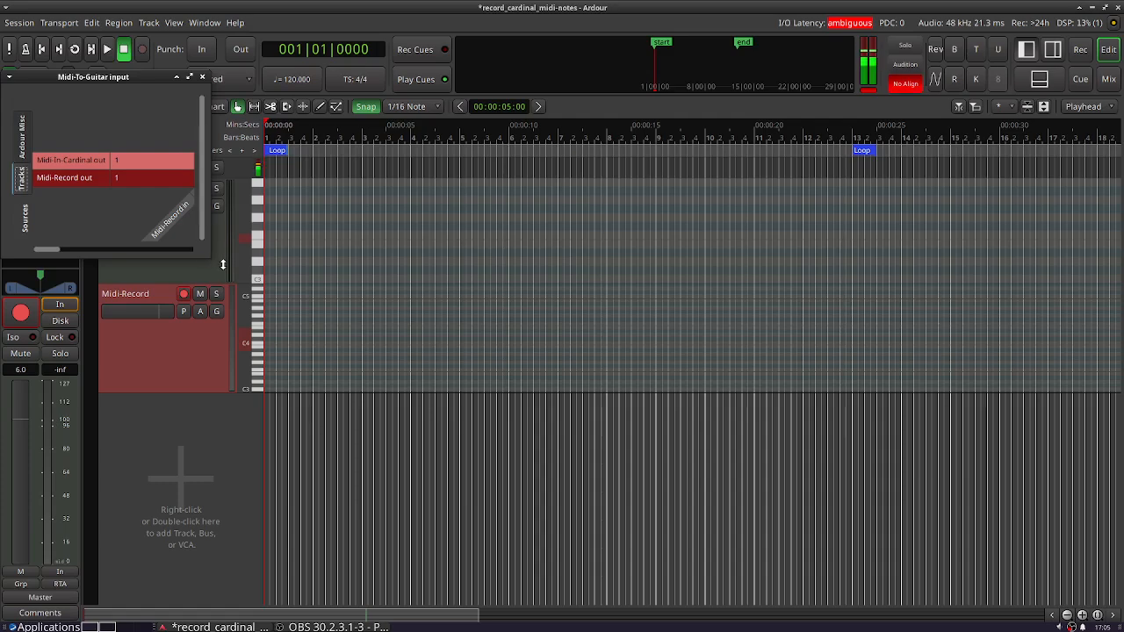
{"action": "left_click_drag", "start_coordinate": [207, 254], "coordinate": [430, 434]}
{"action": "left_click_drag", "start_coordinate": [212, 78], "coordinate": [577, 76]}
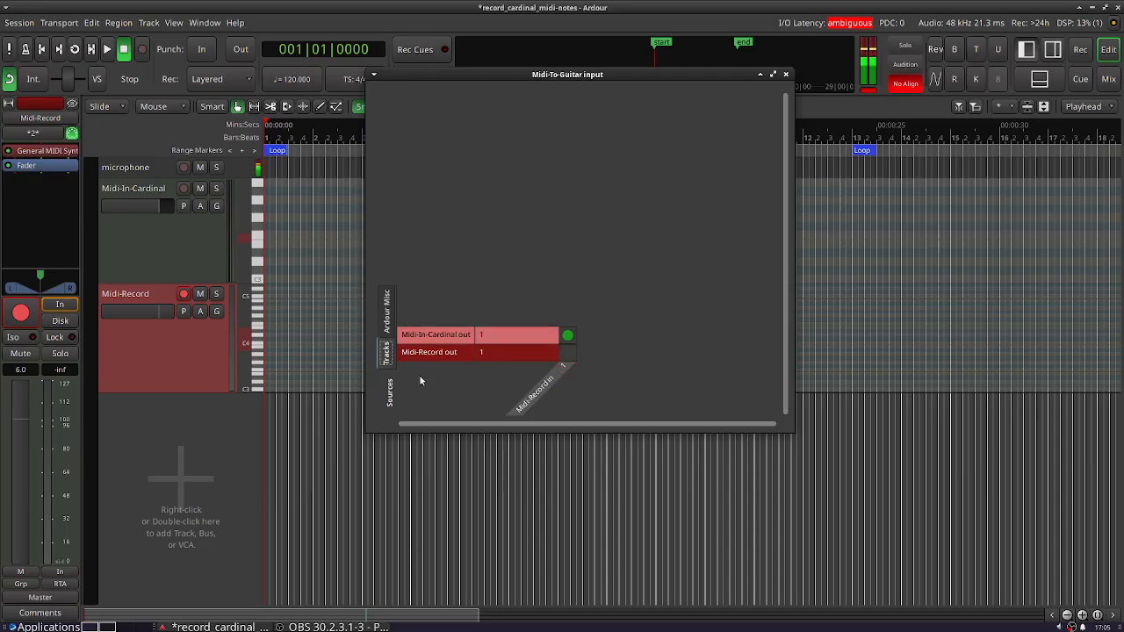
{"action": "left_click", "coordinate": [387, 313]}
{"action": "left_click", "coordinate": [387, 344]}
{"action": "left_click", "coordinate": [785, 76]}
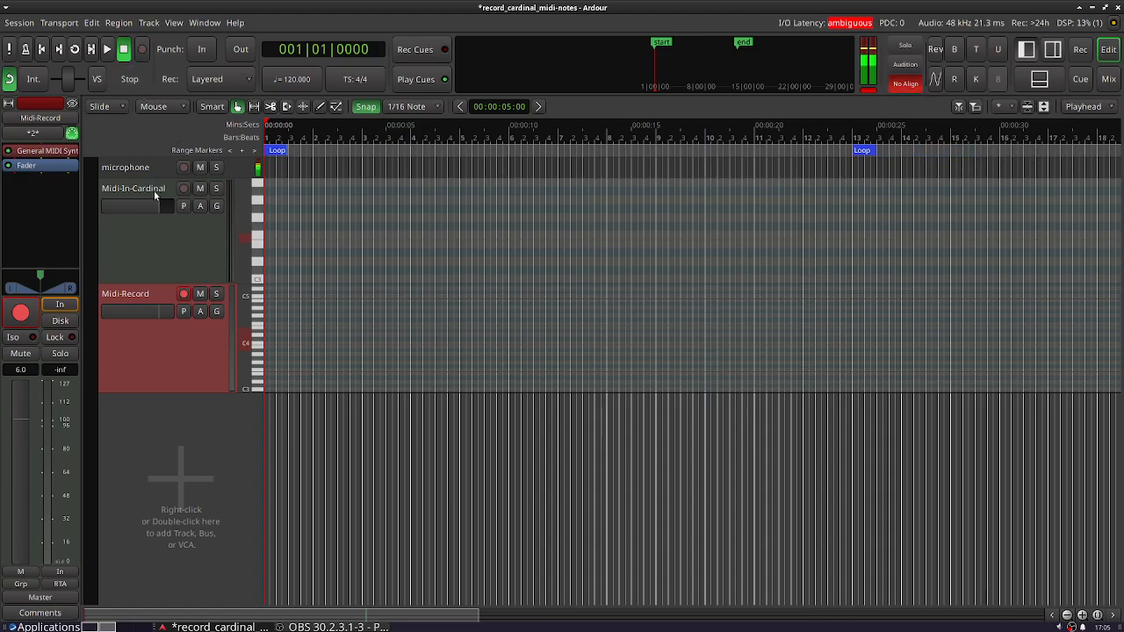
- In the Midi-In-Cardinal track's Cardinal Synth patch, shift Host MIDI and Host Audio to the left and NoteSeq16 slightly to the right
{"action": "left_click", "coordinate": [174, 252]}
{"action": "double_click", "coordinate": [60, 151]}
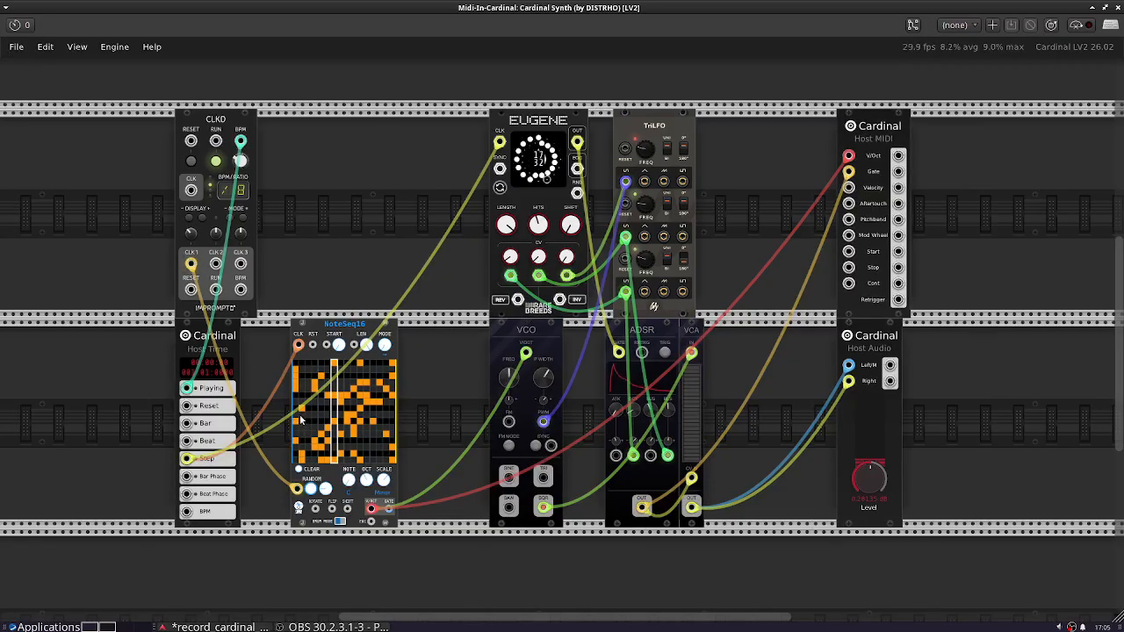
{"action": "mouse_move", "coordinate": [203, 347]}
{"action": "left_mouse_down"}
{"action": "mouse_move", "coordinate": [137, 344]}
{"action": "mouse_move", "coordinate": [195, 352]}
{"action": "left_mouse_up"}
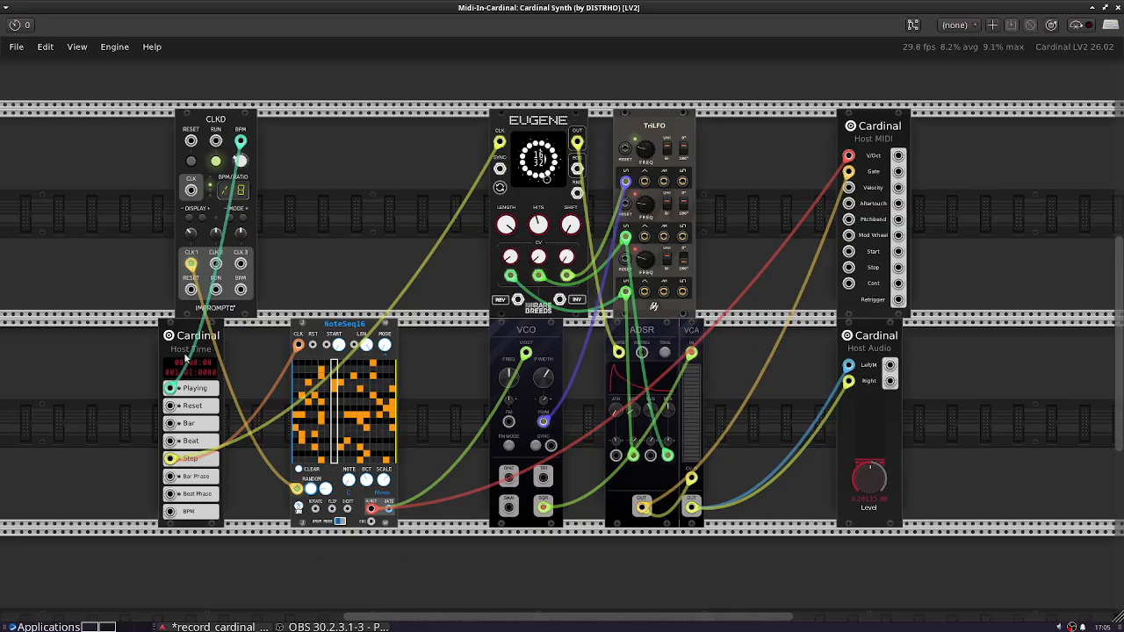
{"action": "left_click_drag", "start_coordinate": [185, 357], "coordinate": [202, 353]}
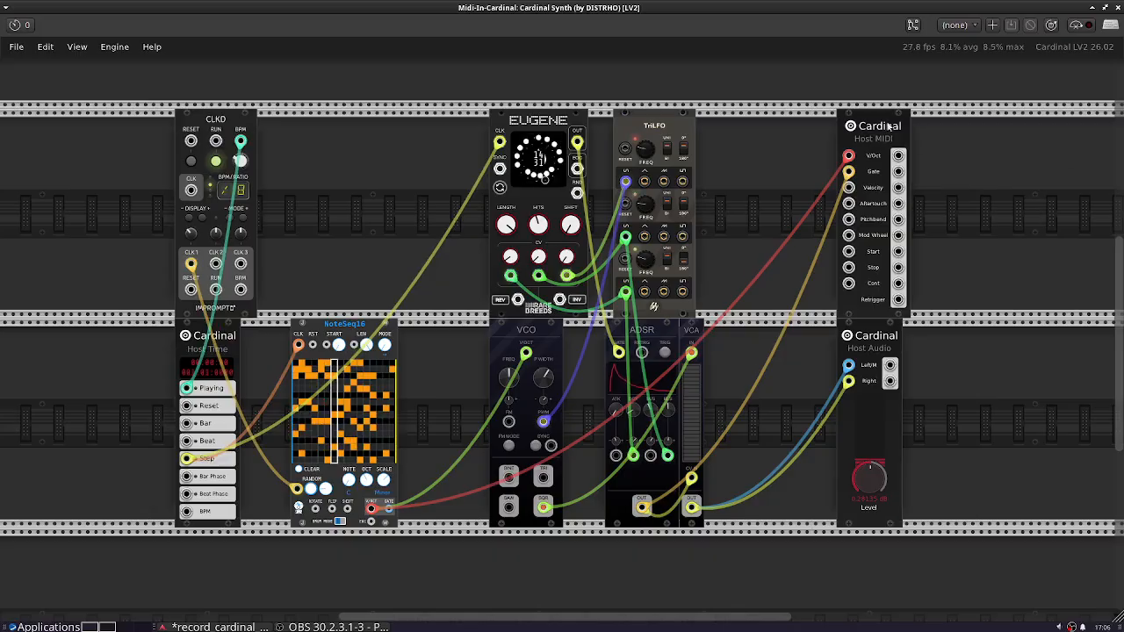
{"action": "left_click_drag", "start_coordinate": [888, 125], "coordinate": [864, 126]}
{"action": "mouse_move", "coordinate": [825, 158]}
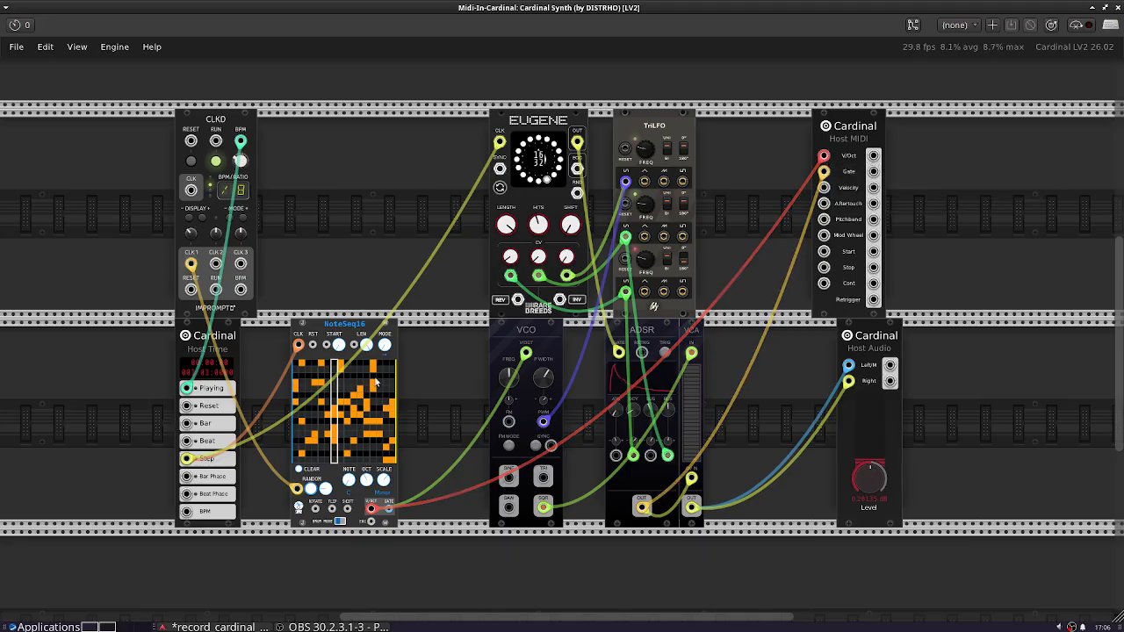
{"action": "left_click_drag", "start_coordinate": [345, 332], "coordinate": [353, 332]}
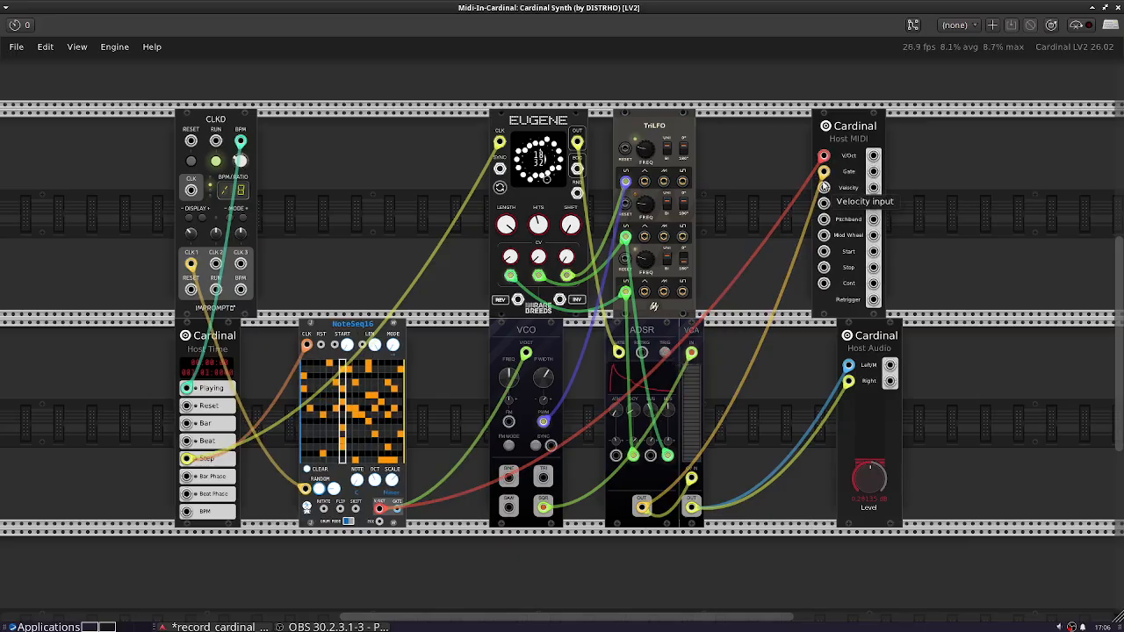
{"action": "left_click_drag", "start_coordinate": [649, 327], "coordinate": [650, 327]}
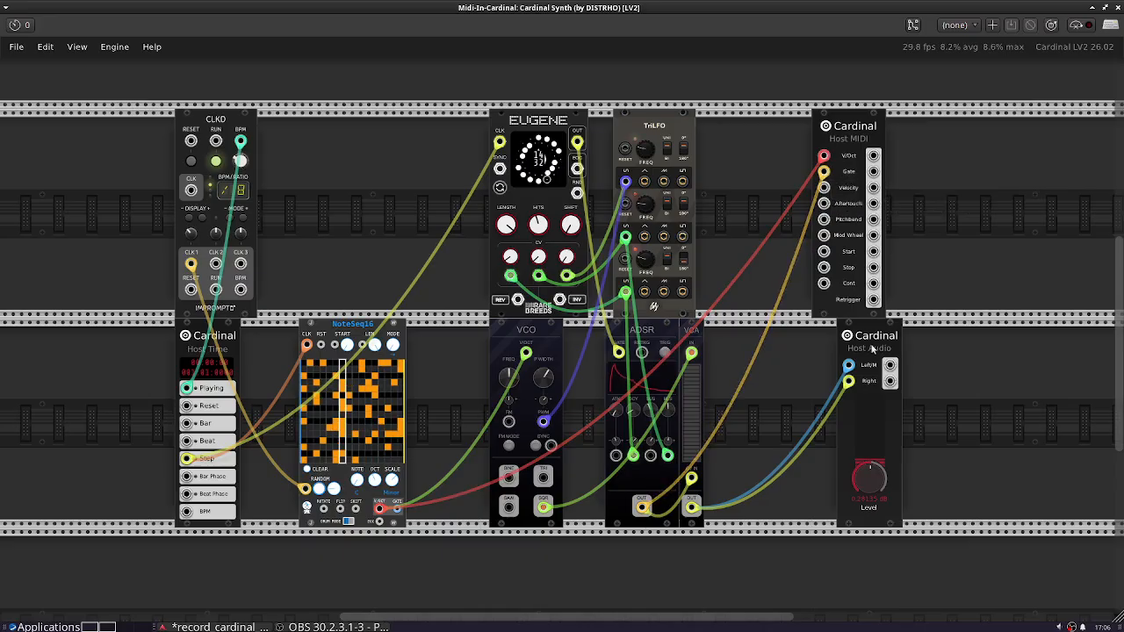
{"action": "left_click_drag", "start_coordinate": [872, 348], "coordinate": [845, 348]}
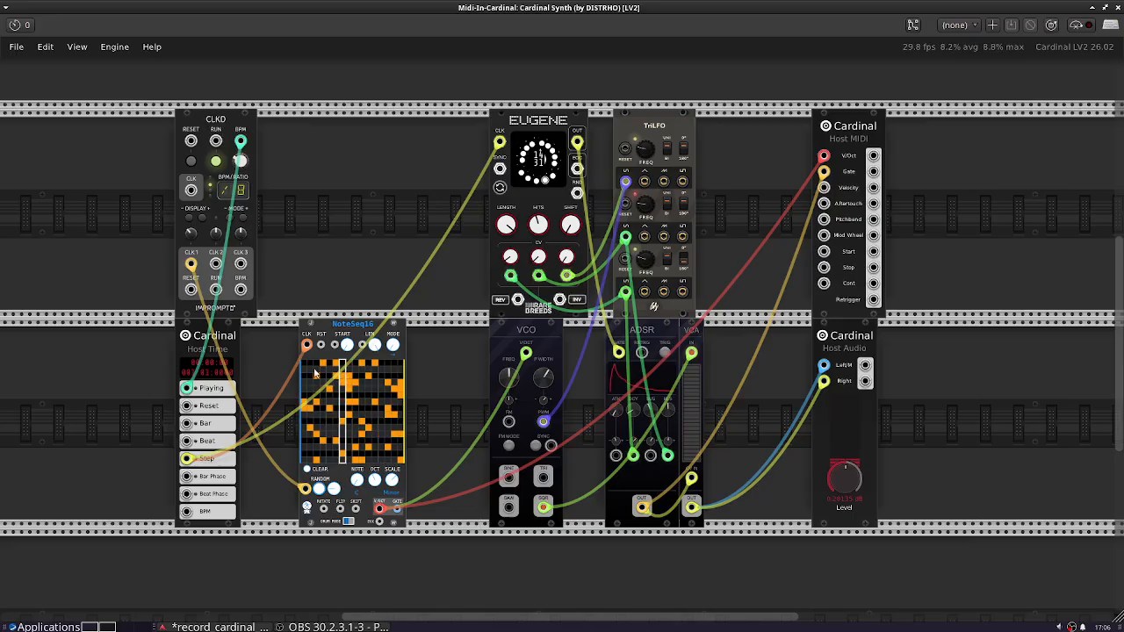
{"action": "left_click", "coordinate": [316, 492]}
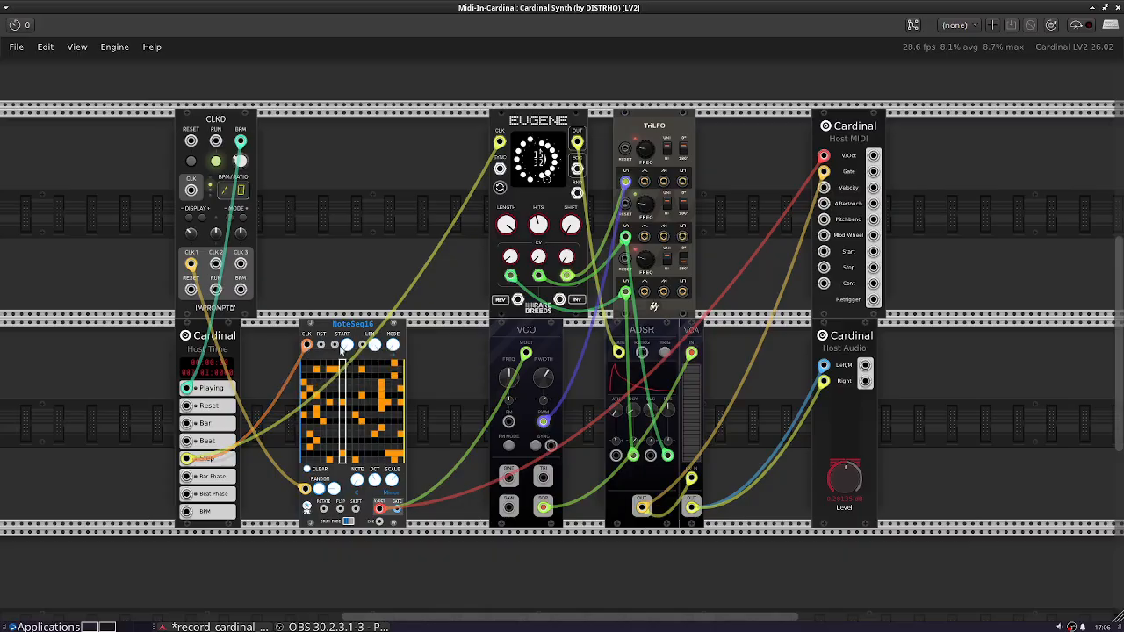
{"action": "right_click", "coordinate": [184, 458]}
{"action": "left_click", "coordinate": [184, 357]}
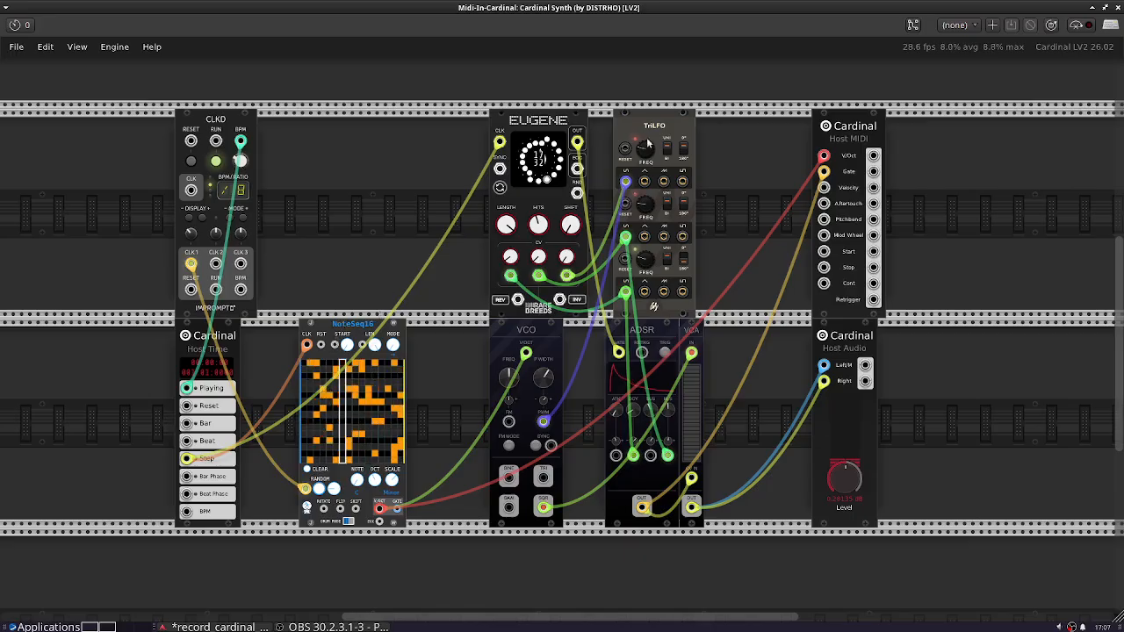
- Shift TriLFO slightly left beside EUGENE, VCO slightly right, and space ADSR and VCA apart in the rack
{"action": "mouse_move", "coordinate": [668, 132]}
{"action": "left_mouse_down"}
{"action": "mouse_move", "coordinate": [686, 131]}
{"action": "mouse_move", "coordinate": [651, 131]}
{"action": "left_mouse_up"}
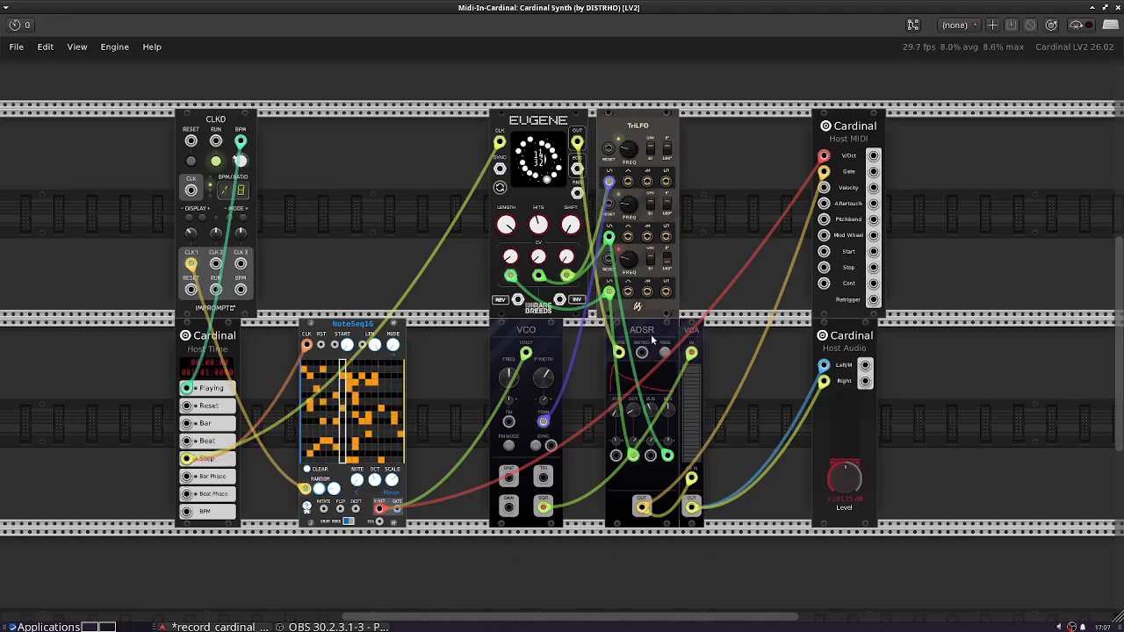
{"action": "left_click_drag", "start_coordinate": [552, 328], "coordinate": [569, 331]}
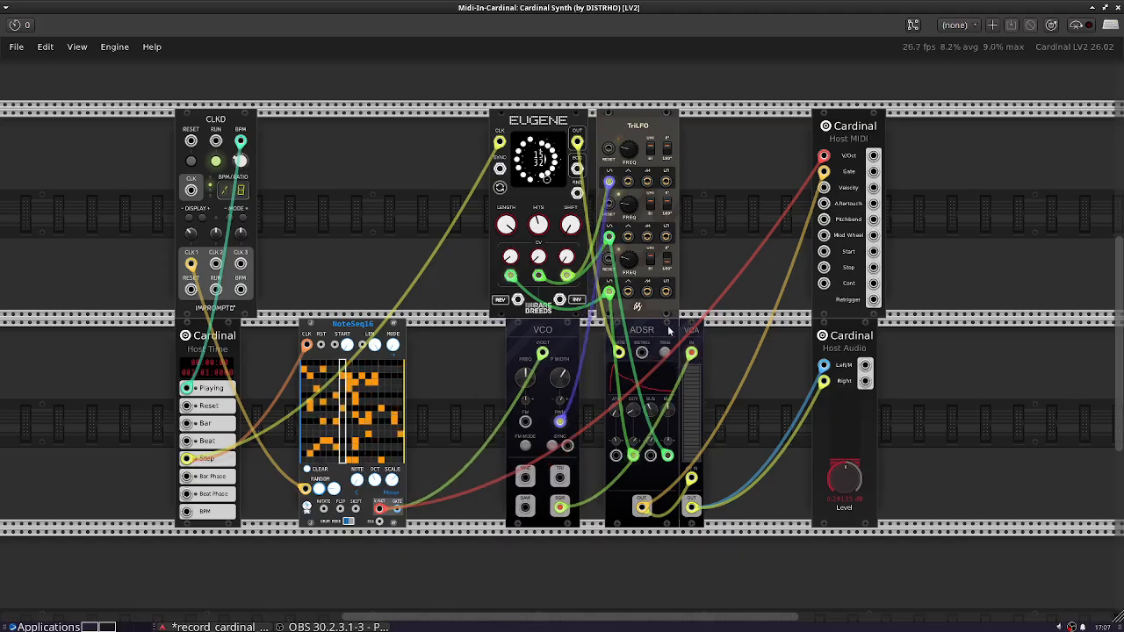
{"action": "mouse_move", "coordinate": [691, 342]}
{"action": "left_mouse_down"}
{"action": "mouse_move", "coordinate": [717, 347]}
{"action": "mouse_move", "coordinate": [646, 330]}
{"action": "mouse_move", "coordinate": [719, 329]}
{"action": "mouse_move", "coordinate": [704, 332]}
{"action": "left_mouse_up"}
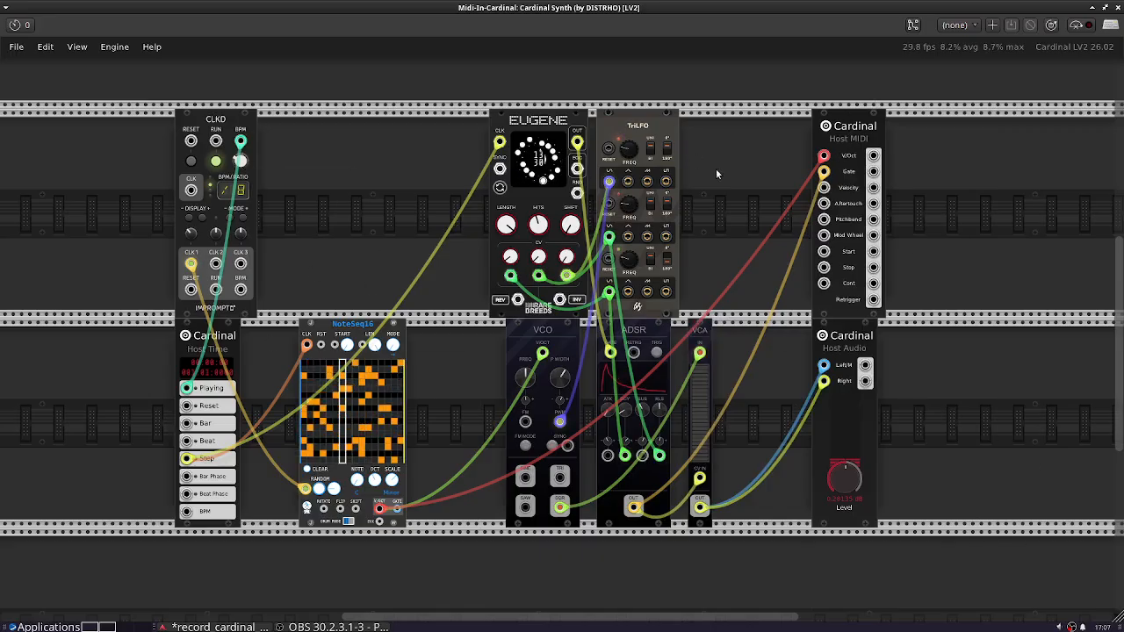
- Browse the Cardinal module library under all brands and under the DISTRHO brand filter, and close the synth window without adding a module
{"action": "right_click", "coordinate": [304, 144]}
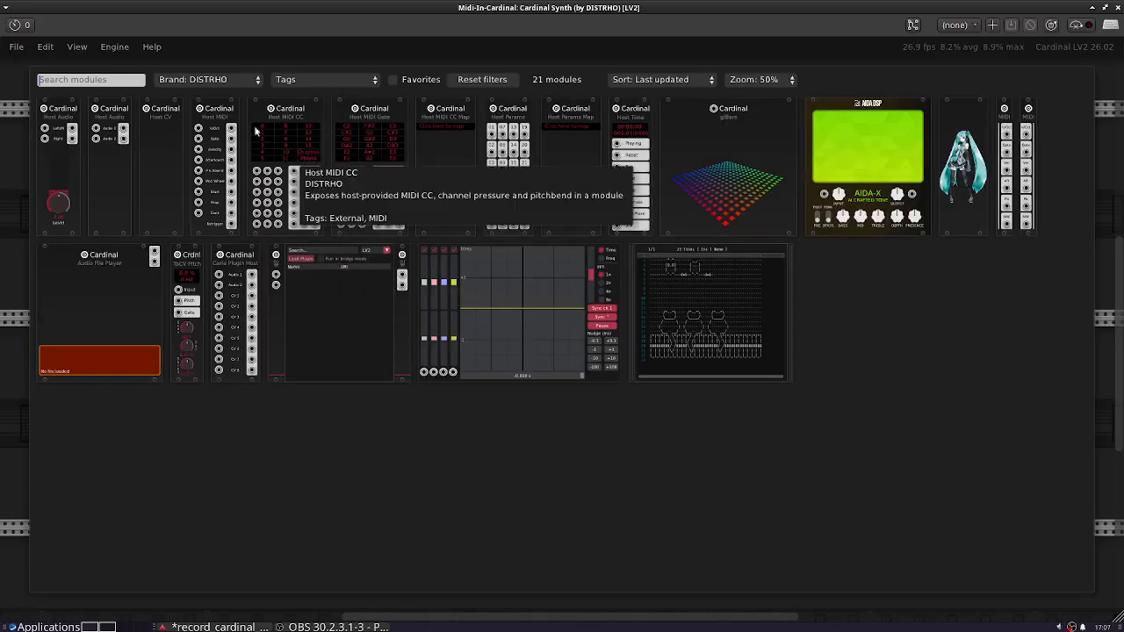
{"action": "left_click", "coordinate": [170, 79]}
{"action": "left_click", "coordinate": [188, 44]}
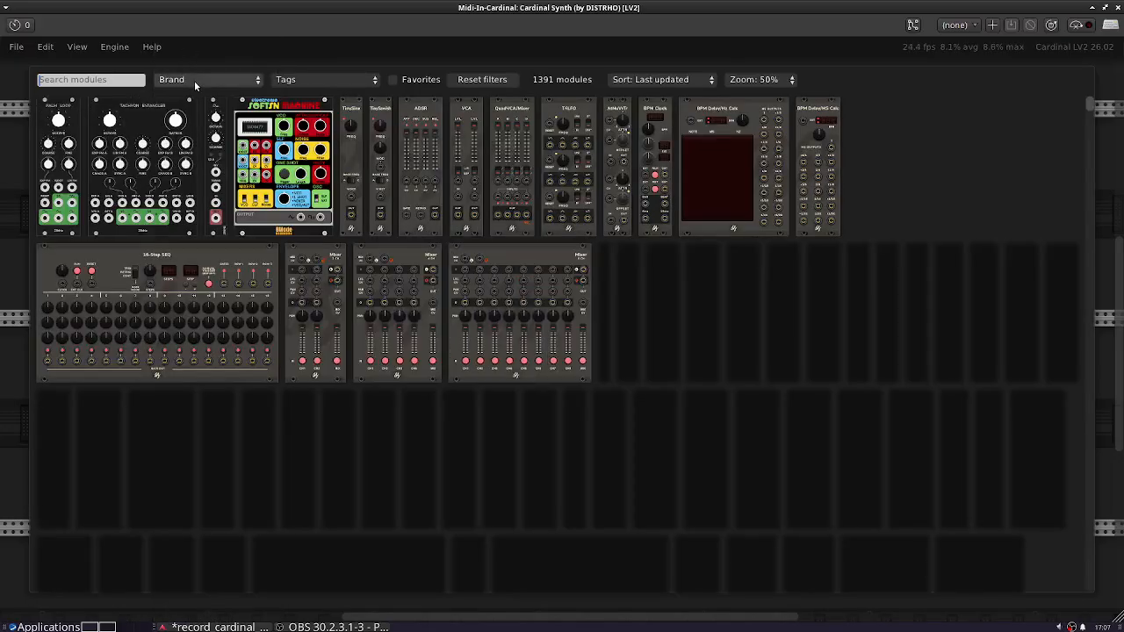
{"action": "left_click", "coordinate": [194, 80]}
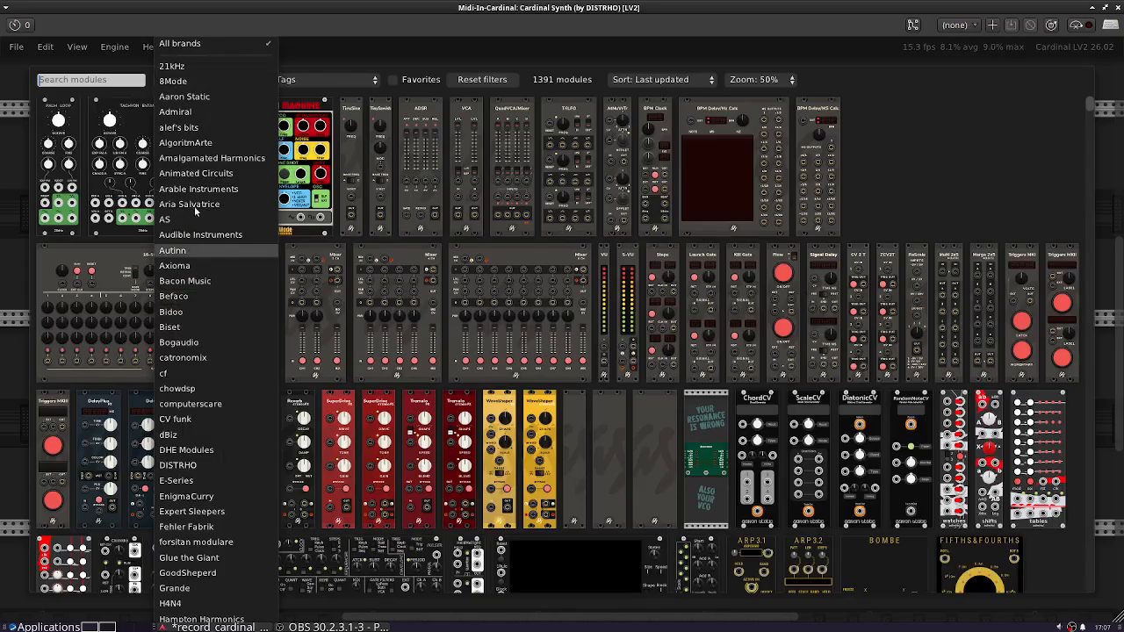
{"action": "left_click", "coordinate": [200, 464]}
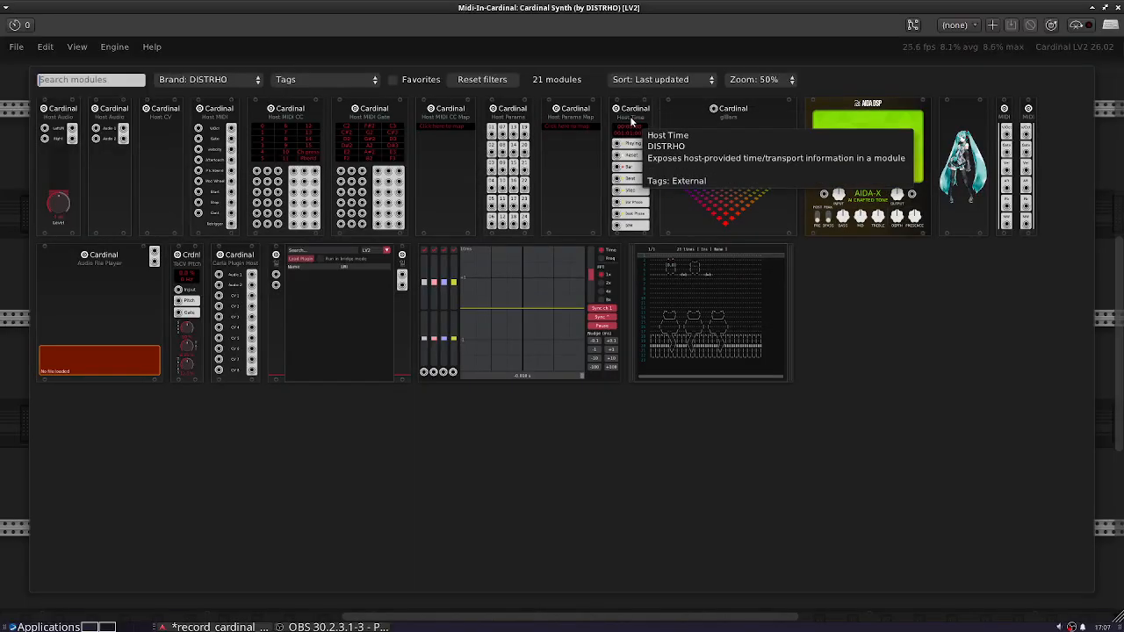
{"action": "left_click", "coordinate": [10, 205]}
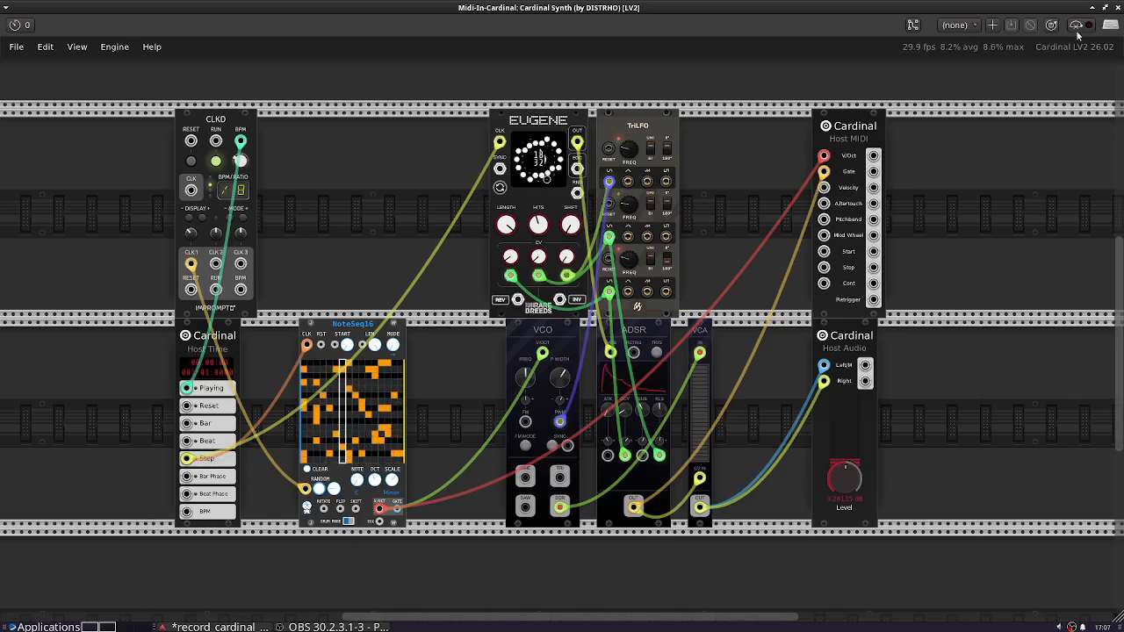
{"action": "left_click", "coordinate": [1118, 8]}
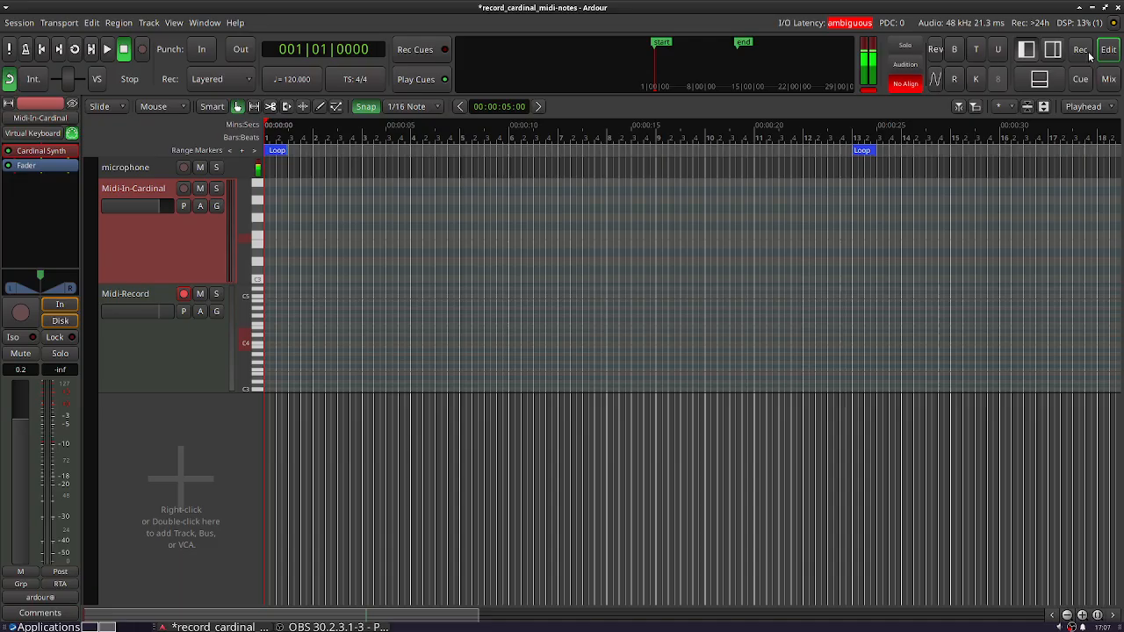
- Check in the Midi-Record track's input routing grid that it is fed by the Midi-In-Cardinal output
{"action": "left_click", "coordinate": [161, 318]}
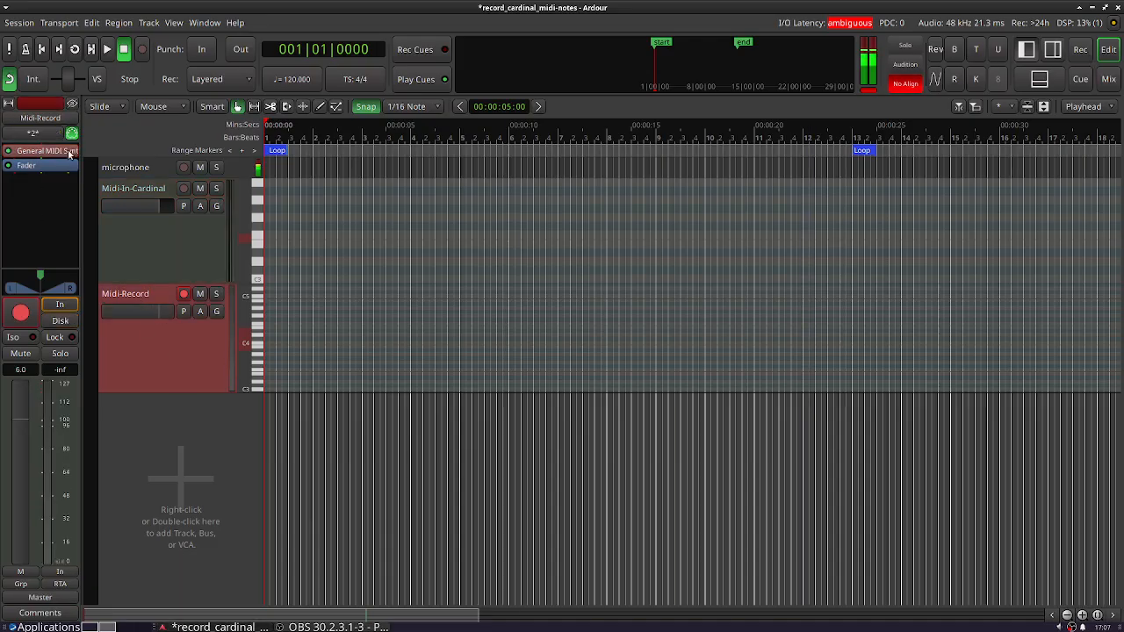
{"action": "left_click", "coordinate": [32, 132]}
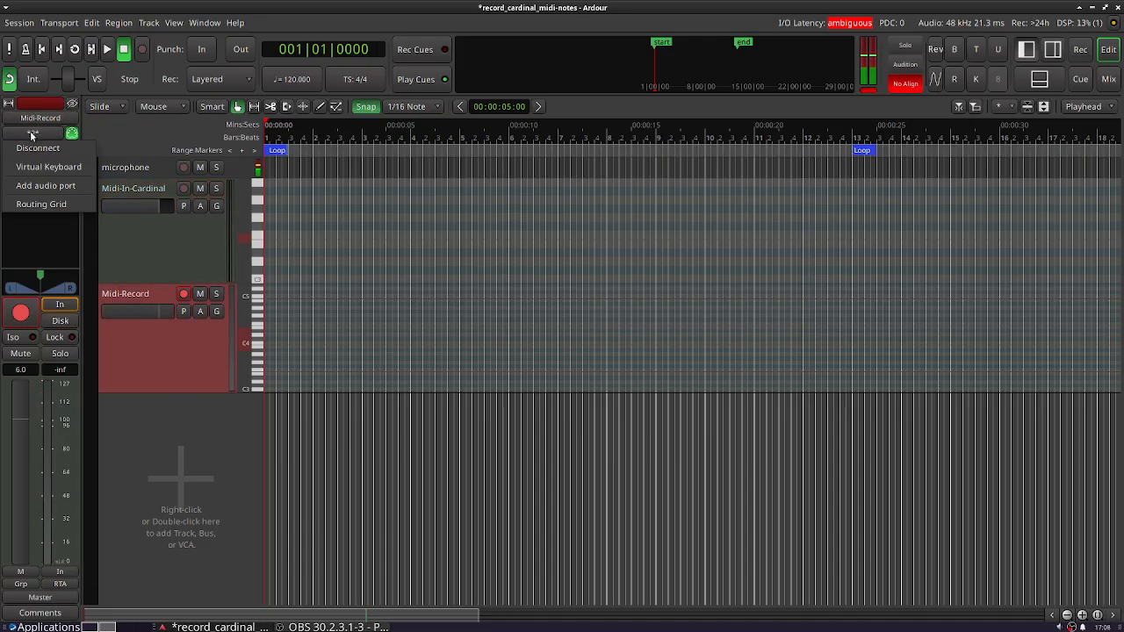
{"action": "left_click", "coordinate": [40, 205]}
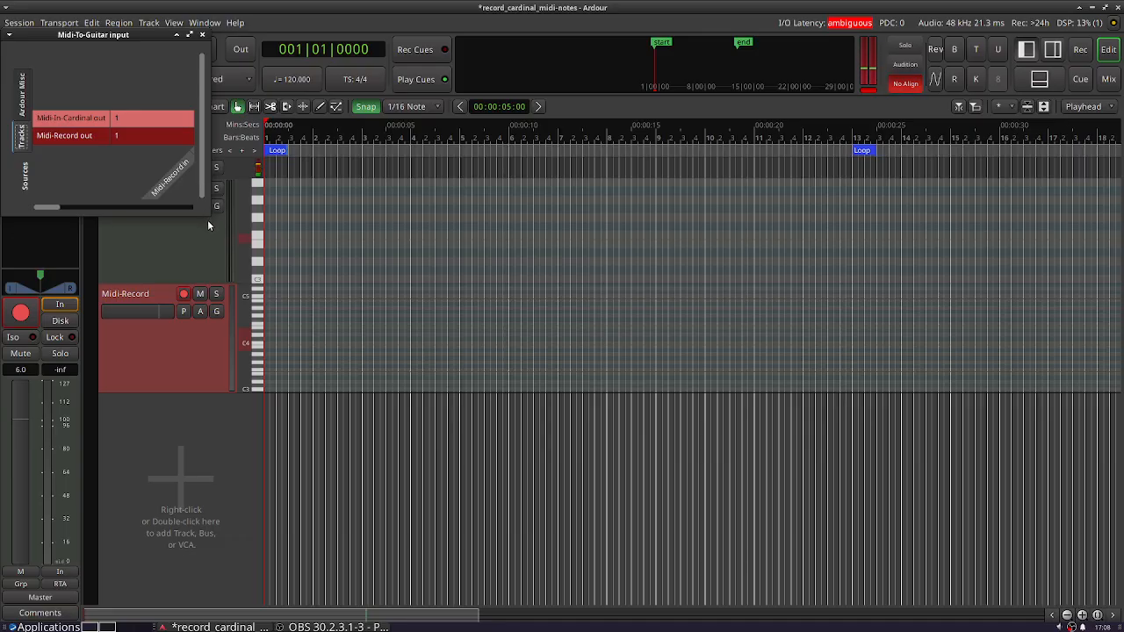
{"action": "left_click_drag", "start_coordinate": [209, 213], "coordinate": [437, 223]}
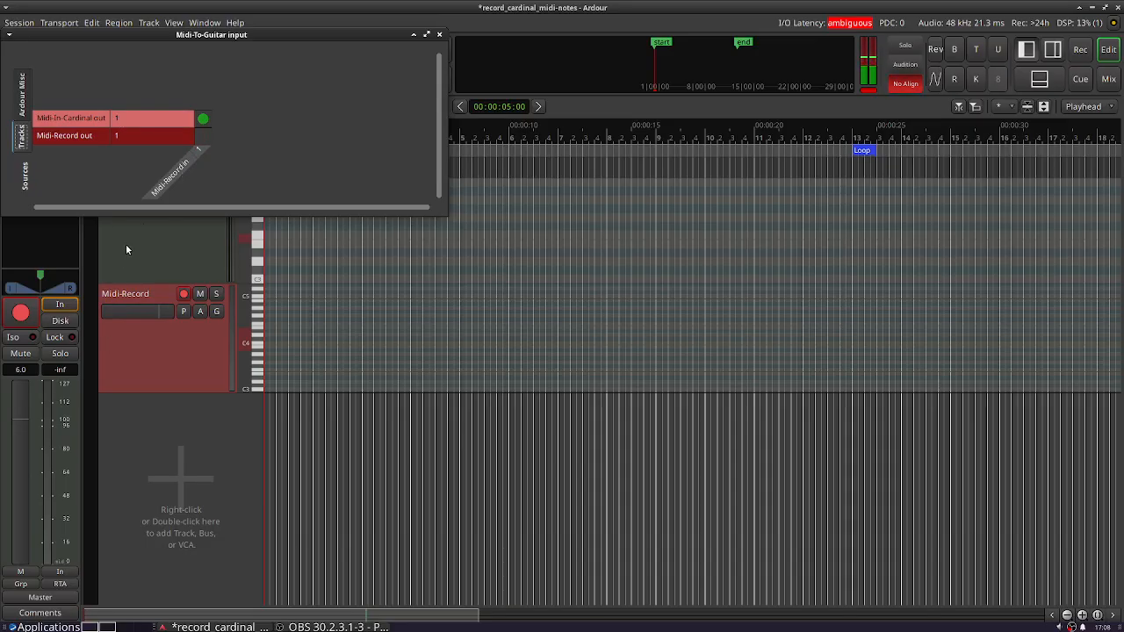
{"action": "left_click", "coordinate": [439, 35]}
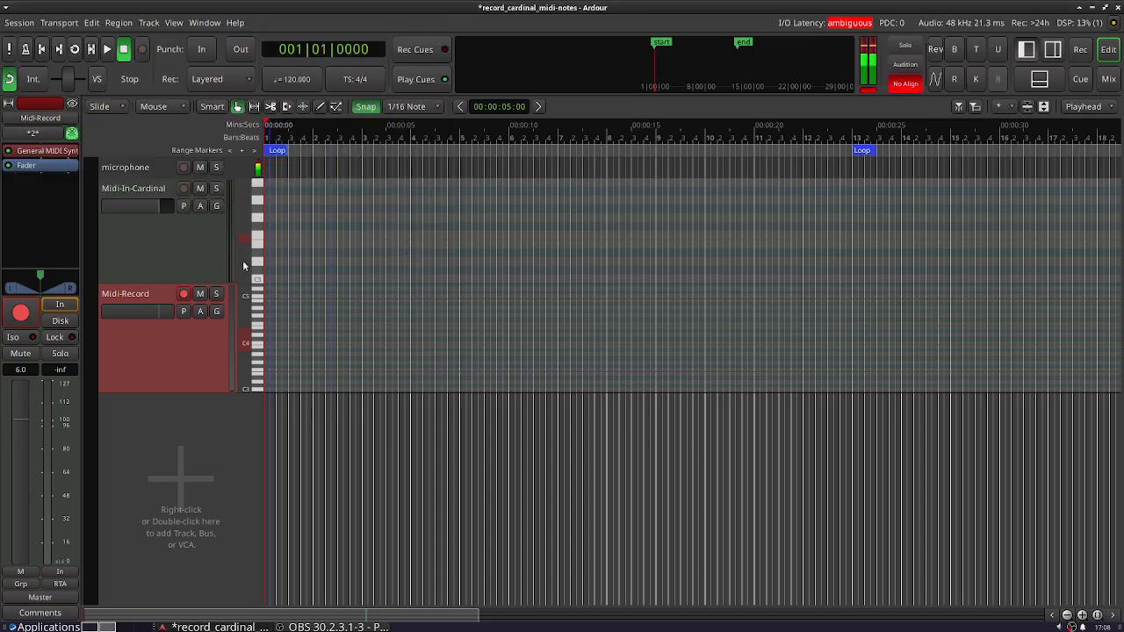
- Record about eight bars of Cardinal's MIDI notes onto the Midi-Record track, stop, and disarm the track's recording
{"action": "left_click", "coordinate": [108, 50]}
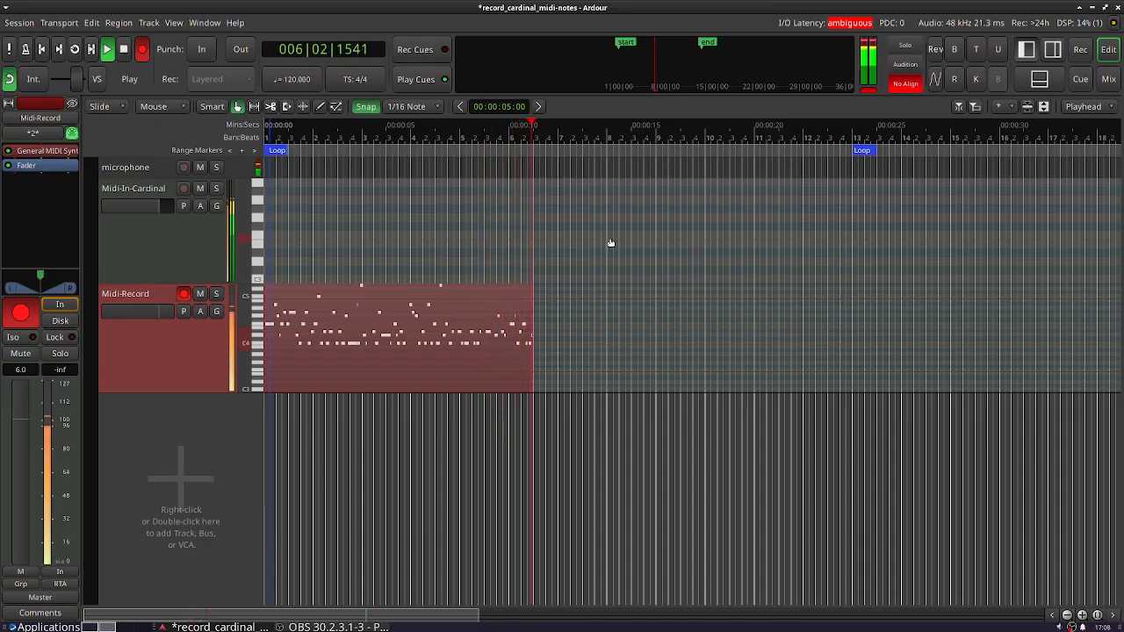
{"action": "left_click", "coordinate": [124, 49]}
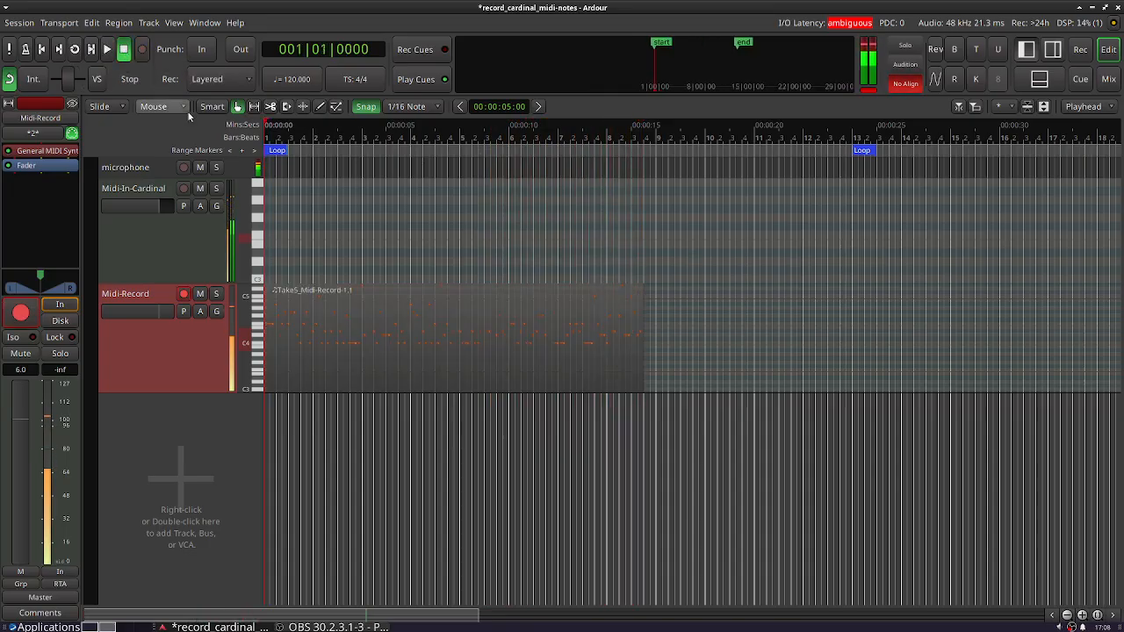
{"action": "left_click", "coordinate": [183, 293]}
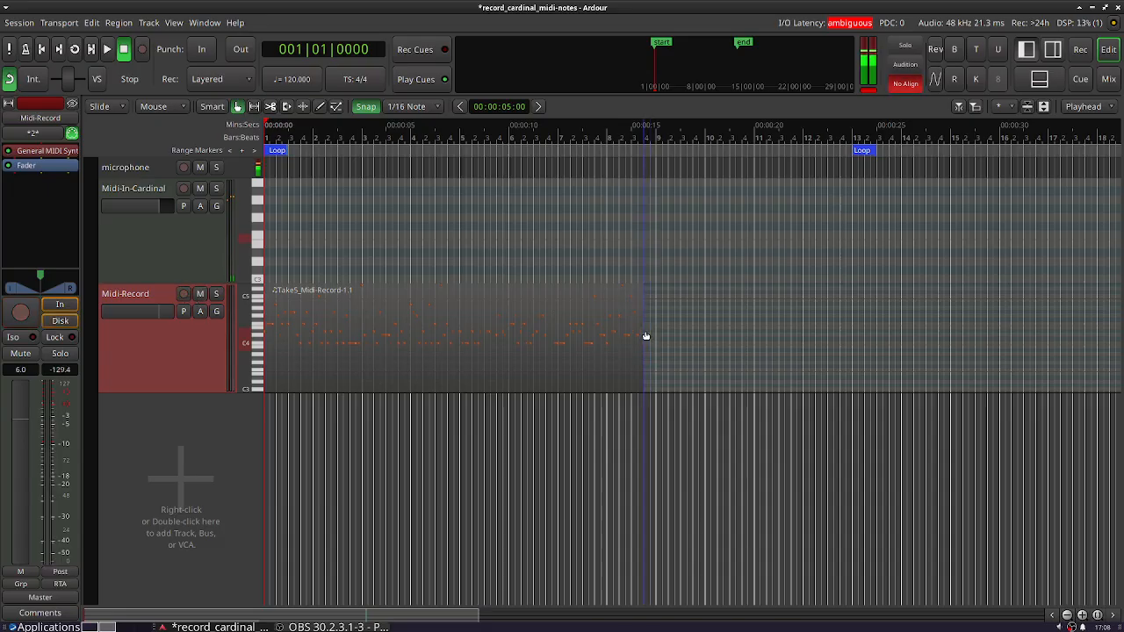
- Enlarge the Midi-Record track and trim the end of its recorded region back to the start of bar 8
{"action": "left_click", "coordinate": [1082, 616]}
{"action": "left_click_drag", "start_coordinate": [211, 392], "coordinate": [210, 531]}
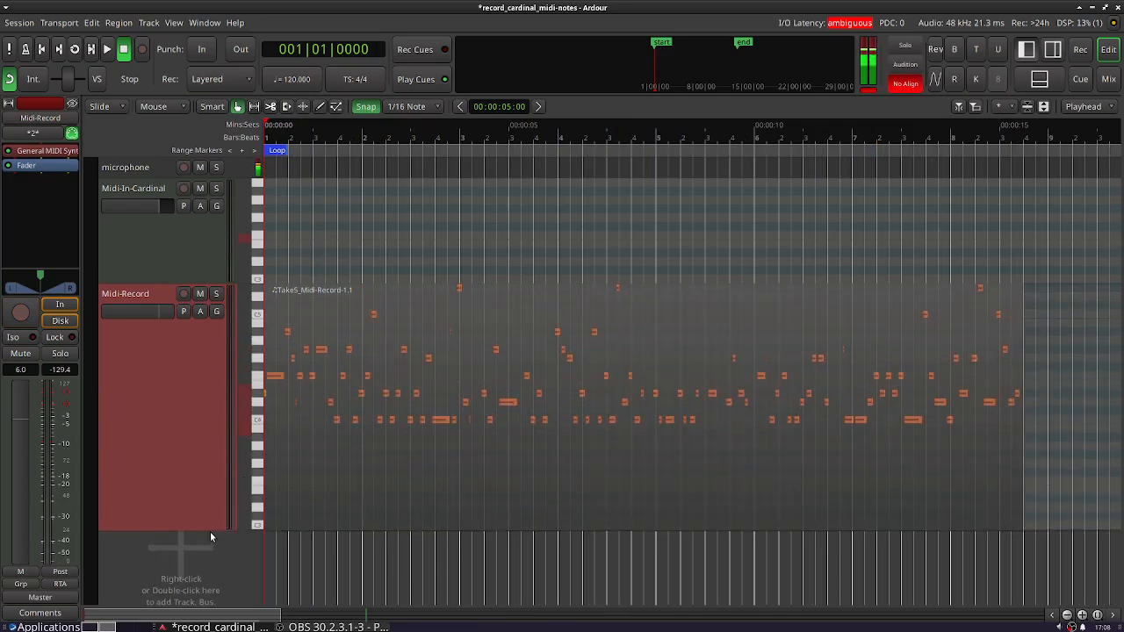
{"action": "left_click", "coordinate": [1014, 380]}
{"action": "left_click_drag", "start_coordinate": [1015, 379], "coordinate": [950, 379]}
- Audition the recorded take from the Loop marker, first with Midi-In-Cardinal muted and again with it unmuted, and stop playback
{"action": "left_click", "coordinate": [162, 396]}
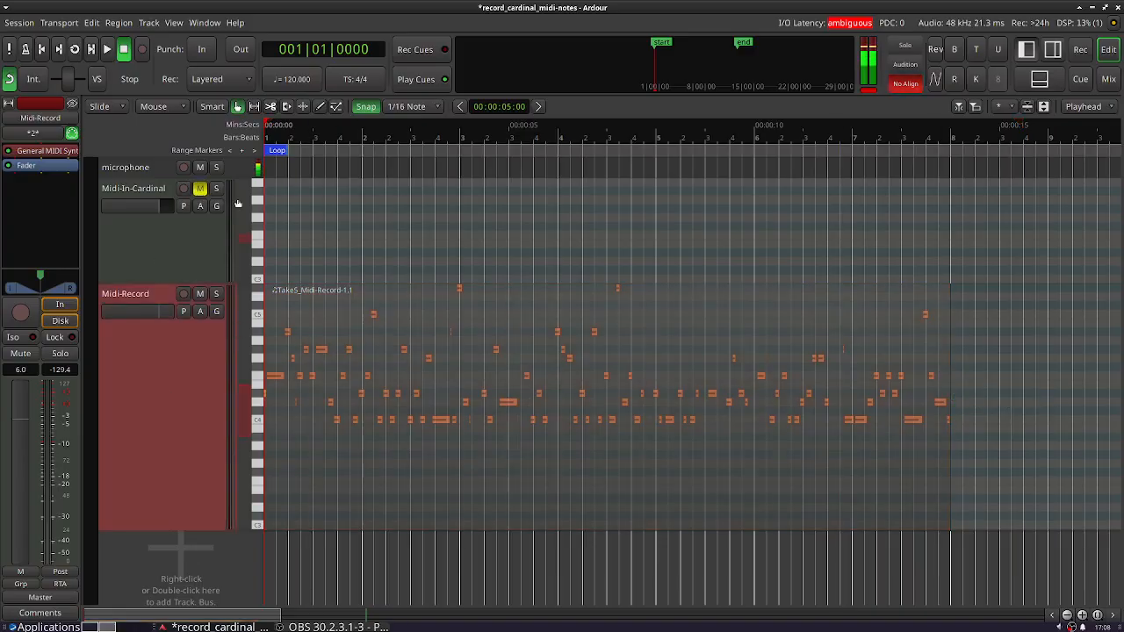
{"action": "right_click", "coordinate": [275, 151]}
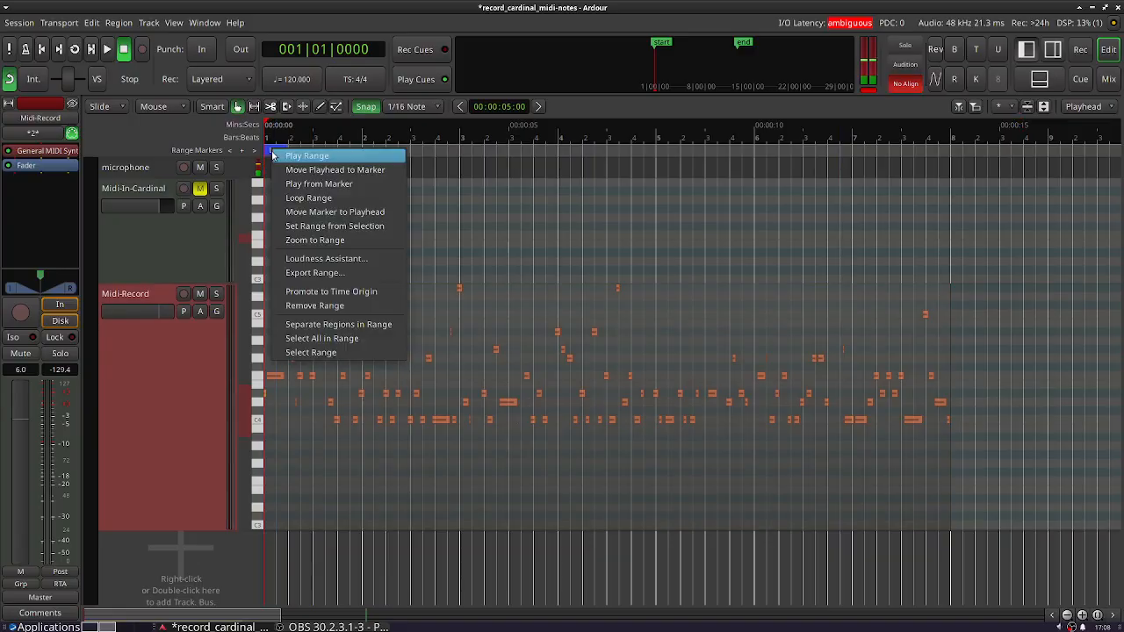
{"action": "left_click", "coordinate": [301, 199]}
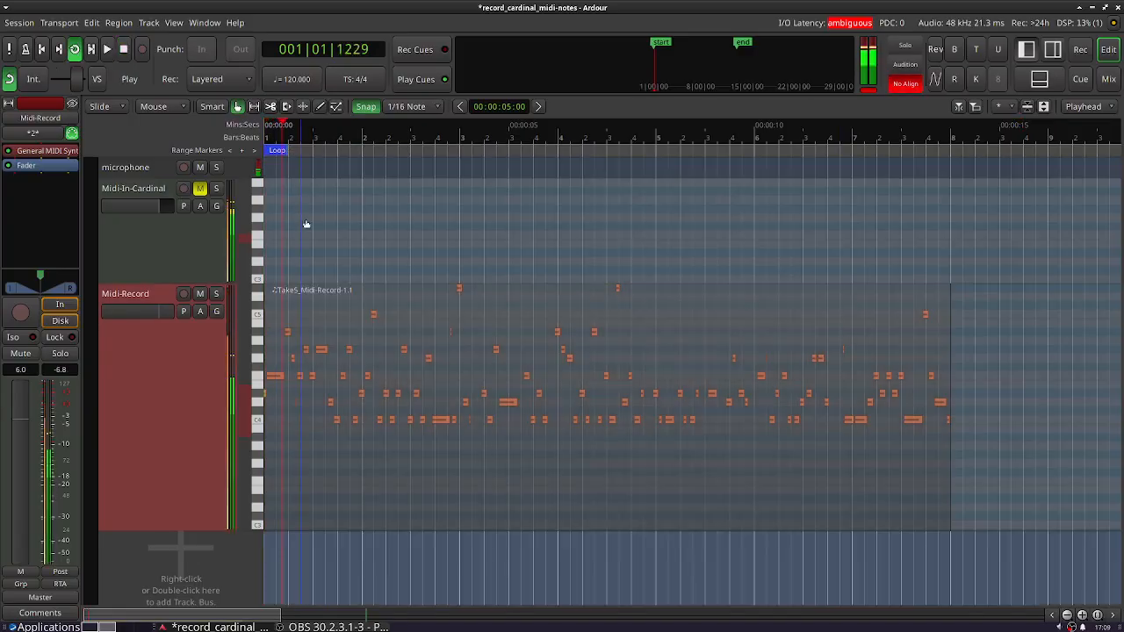
{"action": "left_click_drag", "start_coordinate": [209, 272], "coordinate": [209, 254]}
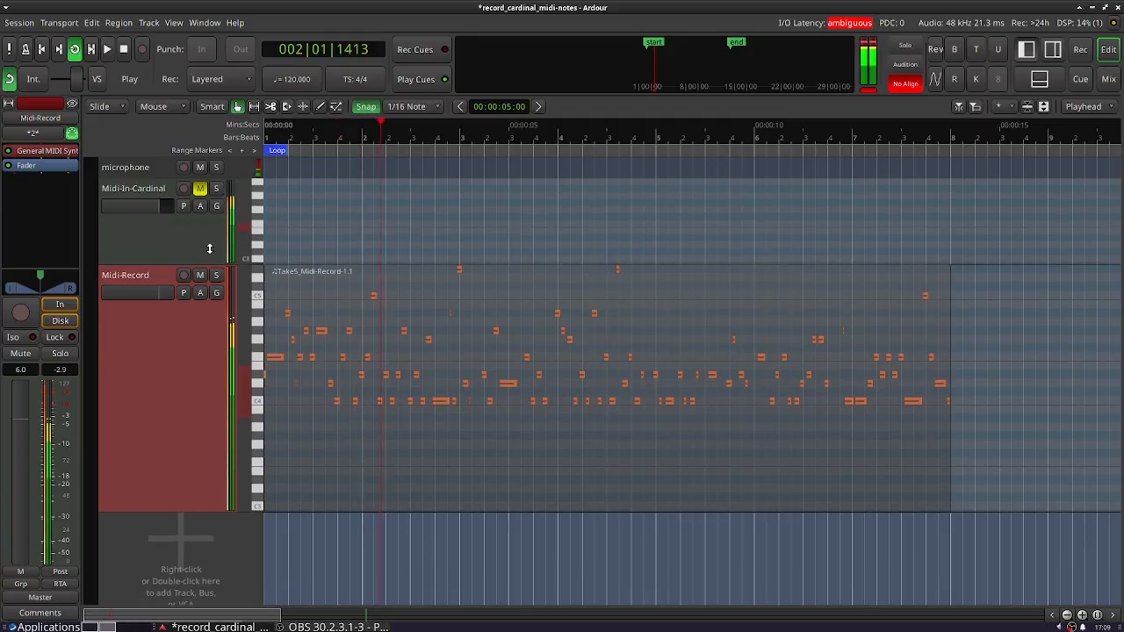
{"action": "left_click", "coordinate": [201, 189]}
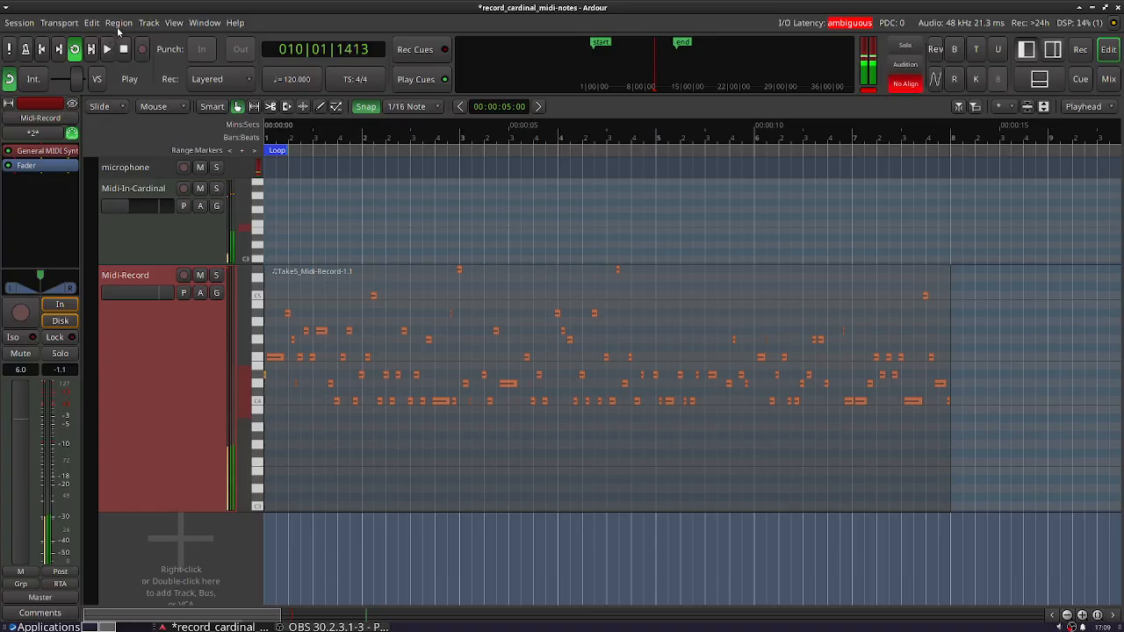
{"action": "left_click", "coordinate": [124, 49]}
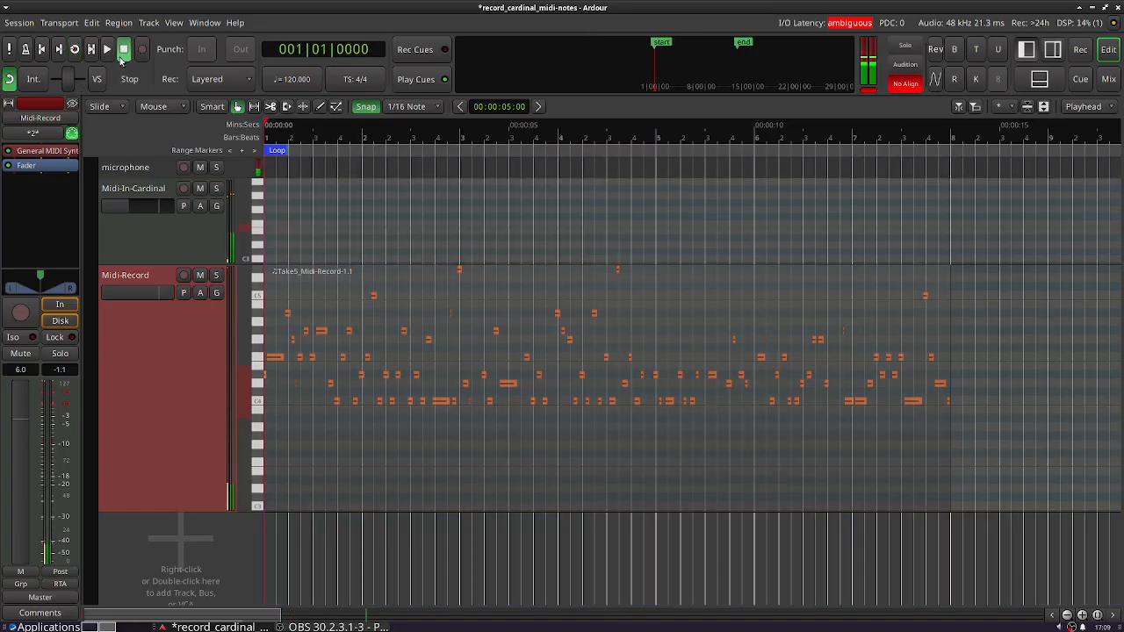
- Add a range marker and stretch it over the recorded region, from bar 1 to bar 8
{"action": "right_click", "coordinate": [321, 152]}
{"action": "mouse_move", "coordinate": [328, 156]}
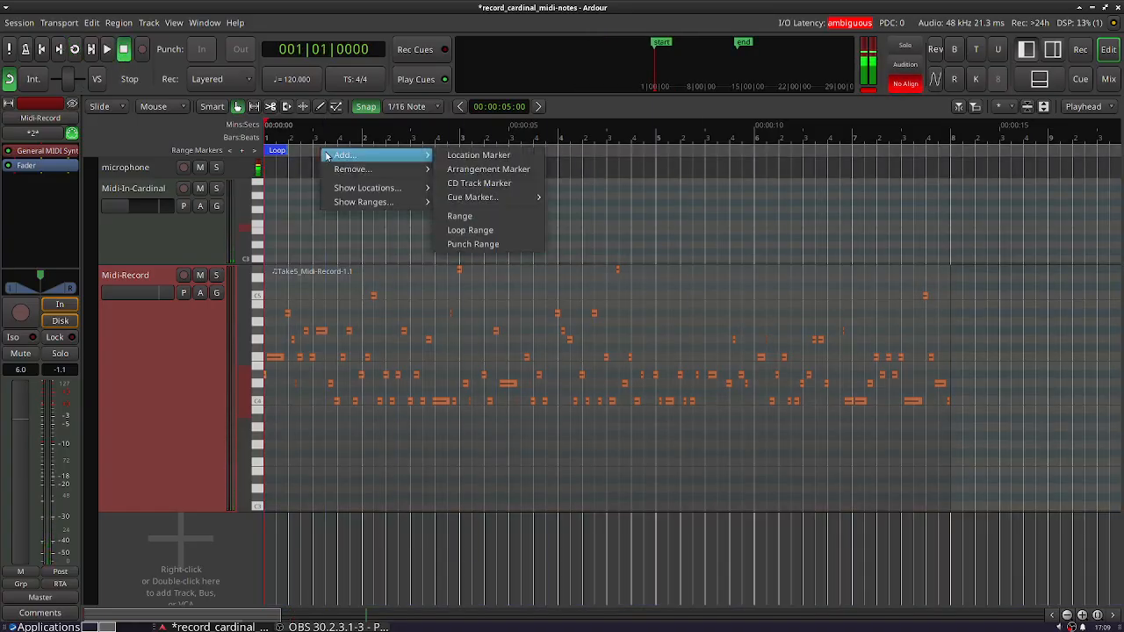
{"action": "left_click", "coordinate": [457, 216]}
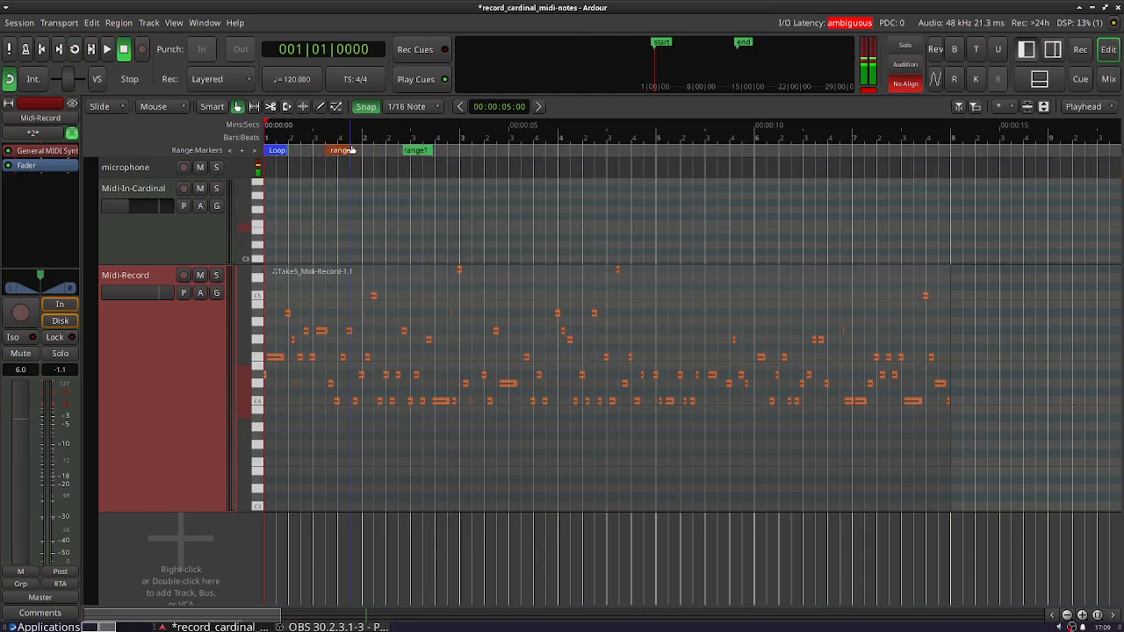
{"action": "left_click_drag", "start_coordinate": [326, 151], "coordinate": [299, 154]}
{"action": "left_click_drag", "start_coordinate": [415, 151], "coordinate": [937, 144]}
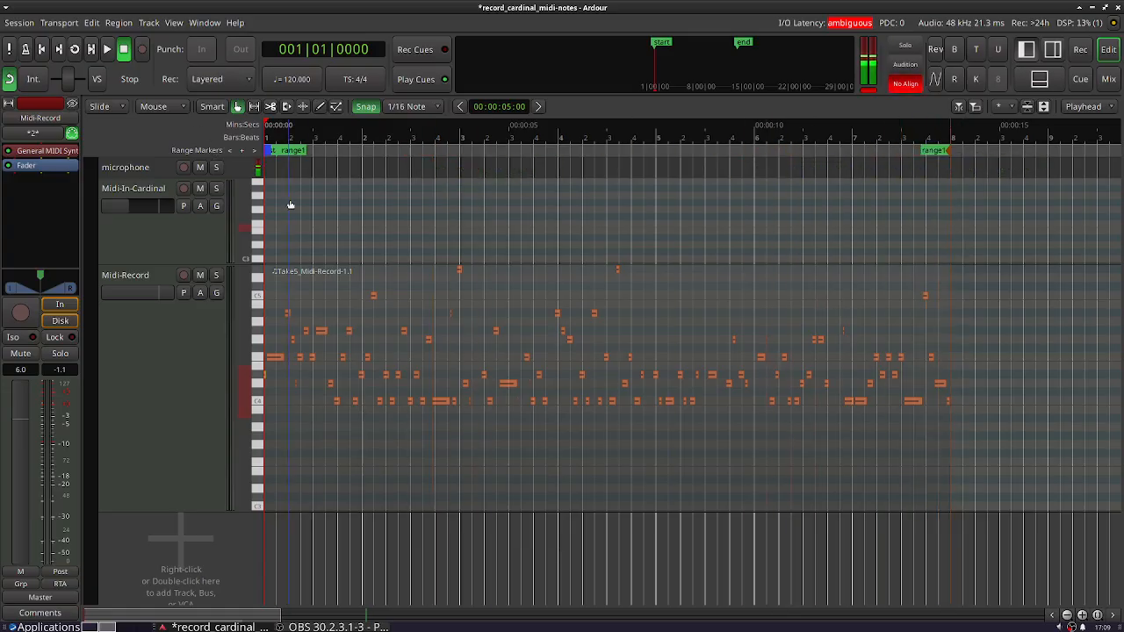
{"action": "mouse_move", "coordinate": [271, 154]}
{"action": "left_mouse_down"}
{"action": "mouse_move", "coordinate": [312, 155]}
{"action": "mouse_move", "coordinate": [260, 155]}
{"action": "left_mouse_up"}
- Loop playback over the new range and mute the Midi-In-Cardinal track
{"action": "right_click", "coordinate": [289, 153]}
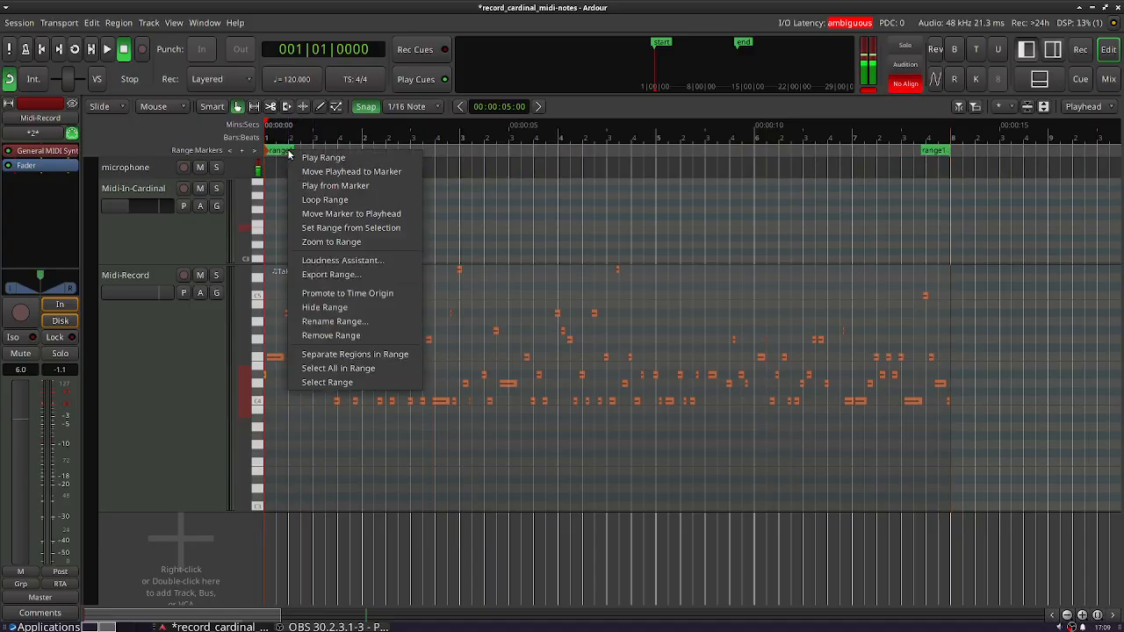
{"action": "left_click", "coordinate": [320, 200]}
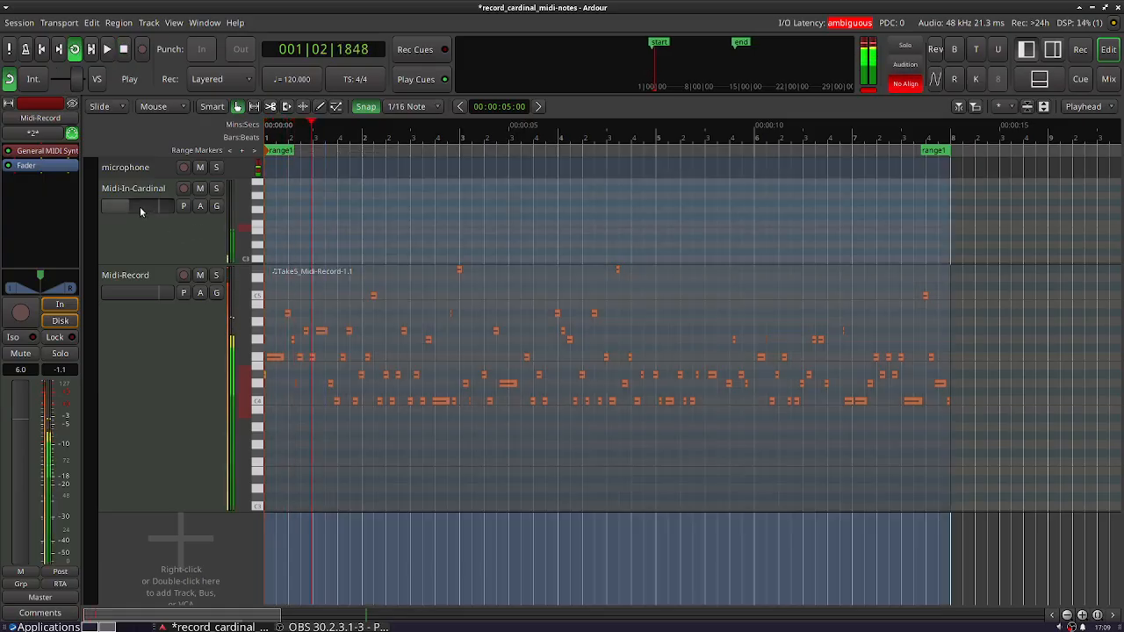
{"action": "left_click", "coordinate": [201, 188]}
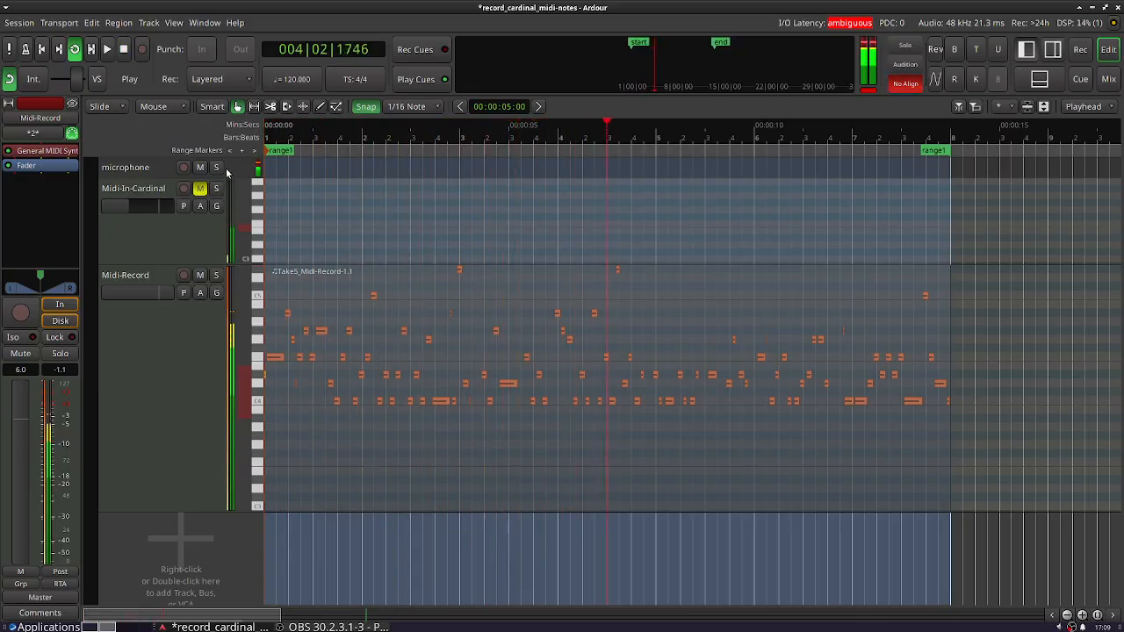
- Open the Midi-Record track's General MIDI Synth and set the channel 1 program to Bright Grand Piano
{"action": "left_click", "coordinate": [151, 295]}
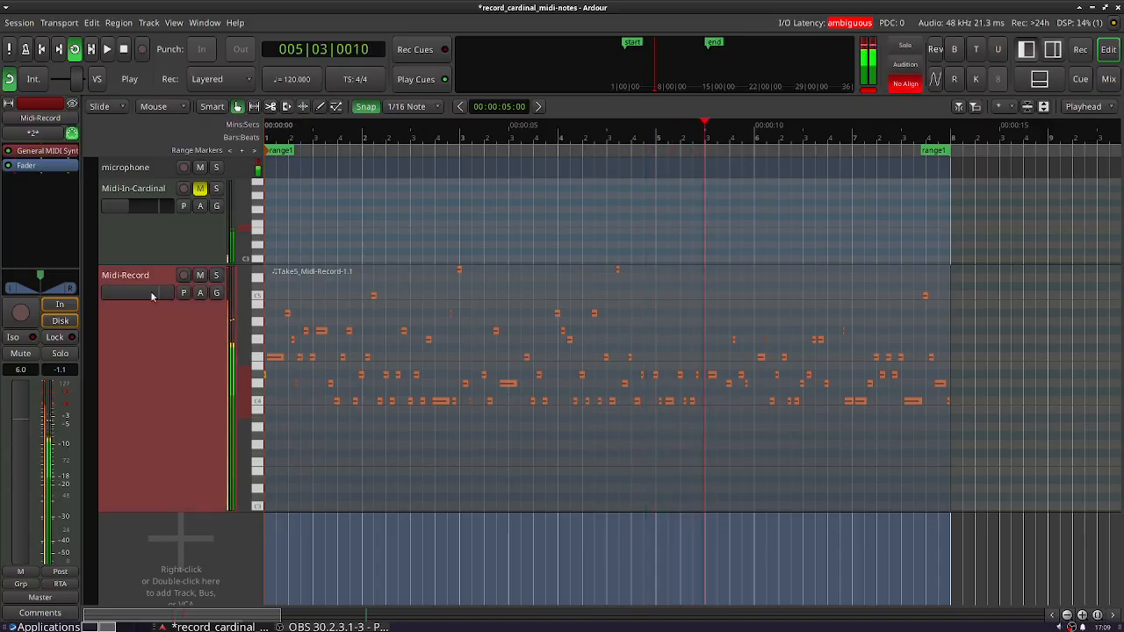
{"action": "double_click", "coordinate": [55, 158]}
{"action": "left_click", "coordinate": [55, 105]}
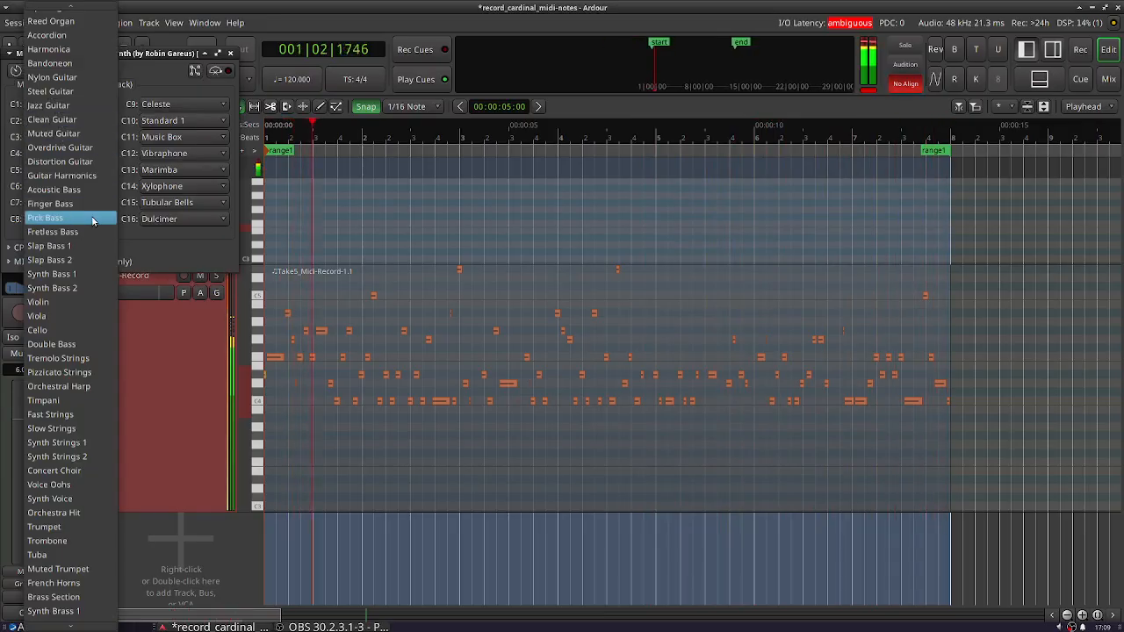
{"action": "mouse_move", "coordinate": [67, 5]}
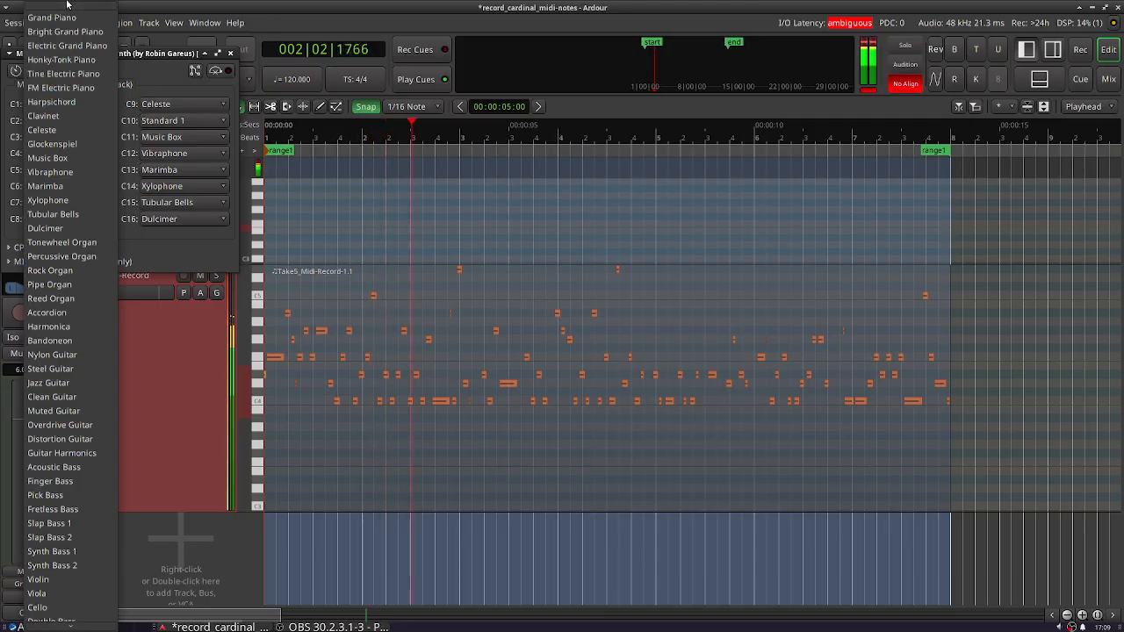
{"action": "left_click", "coordinate": [70, 32]}
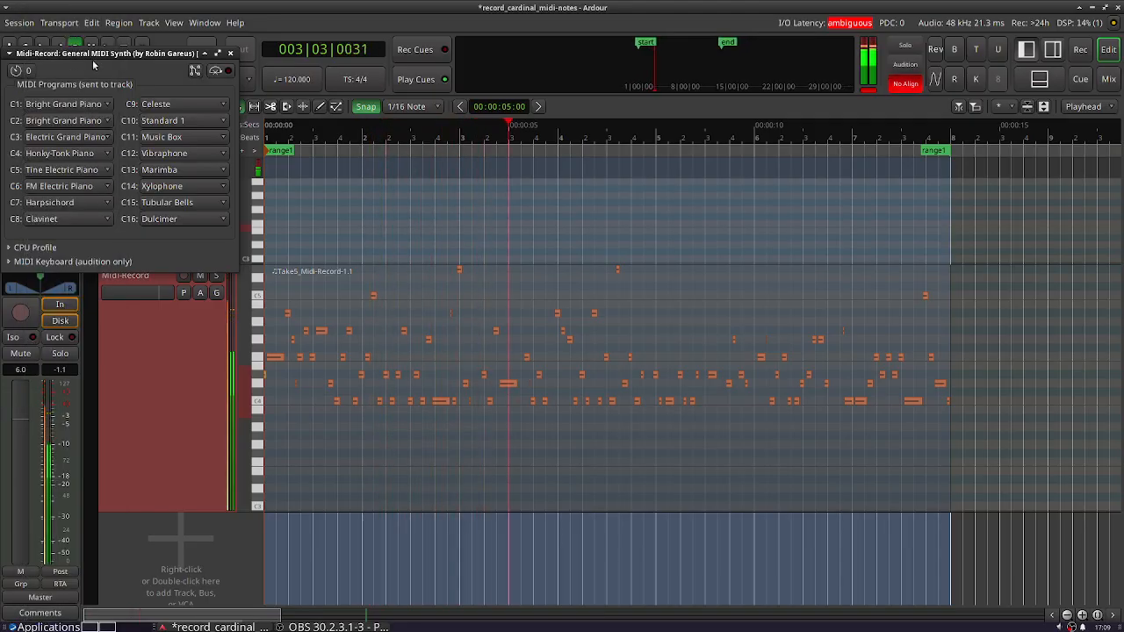
{"action": "left_click", "coordinate": [65, 103]}
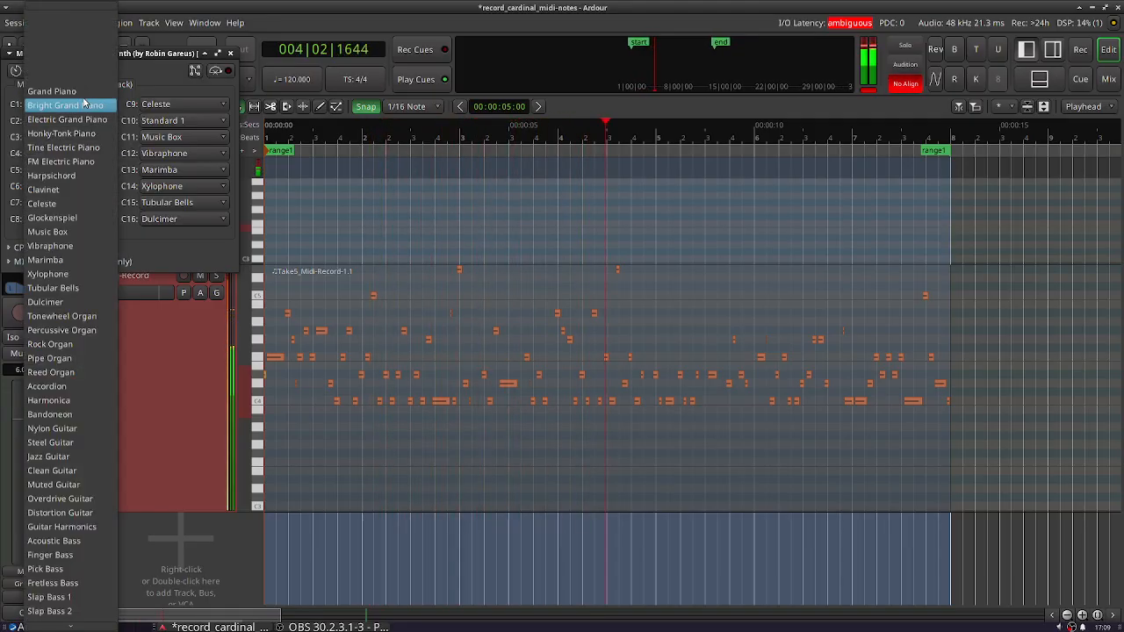
{"action": "mouse_move", "coordinate": [69, 626]}
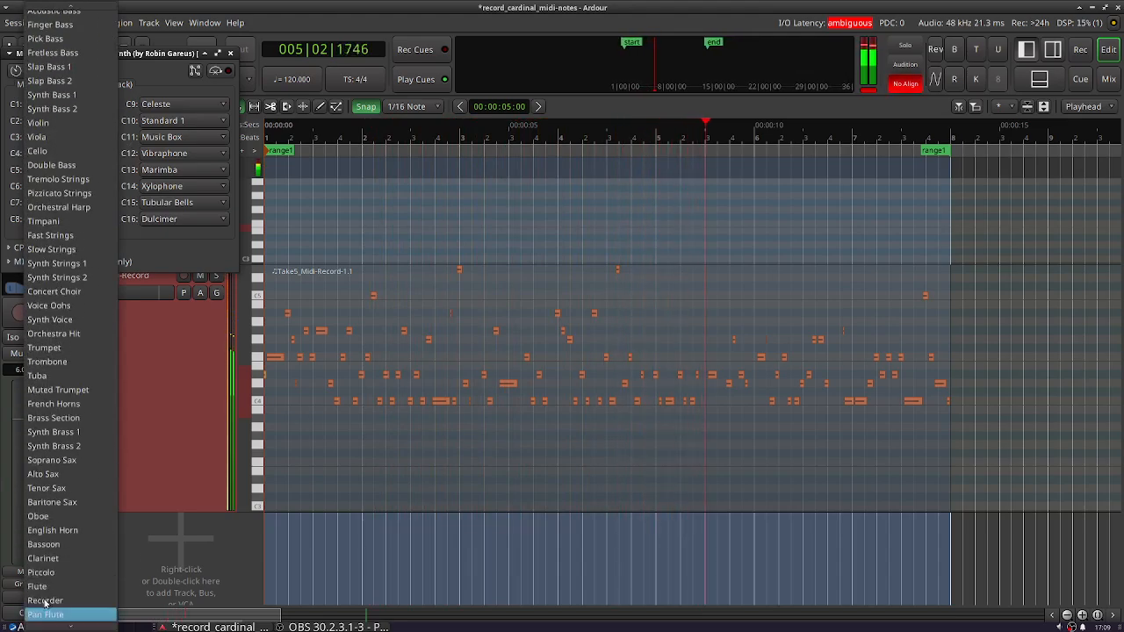
{"action": "left_click", "coordinate": [67, 479]}
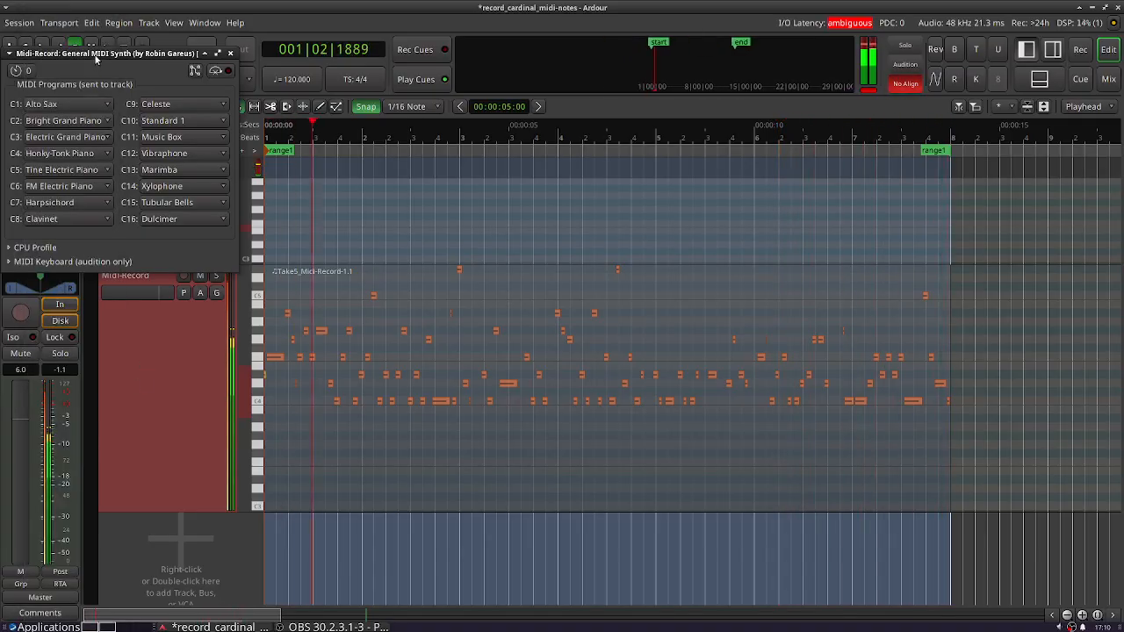
{"action": "left_click_drag", "start_coordinate": [94, 54], "coordinate": [166, 113]}
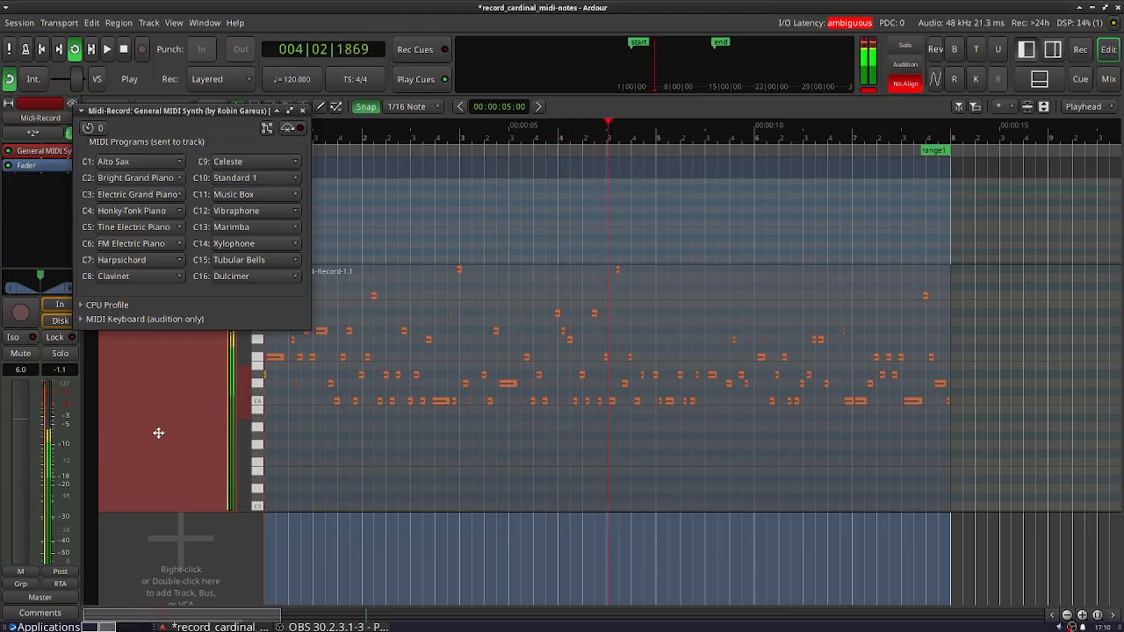
{"action": "left_click", "coordinate": [302, 111]}
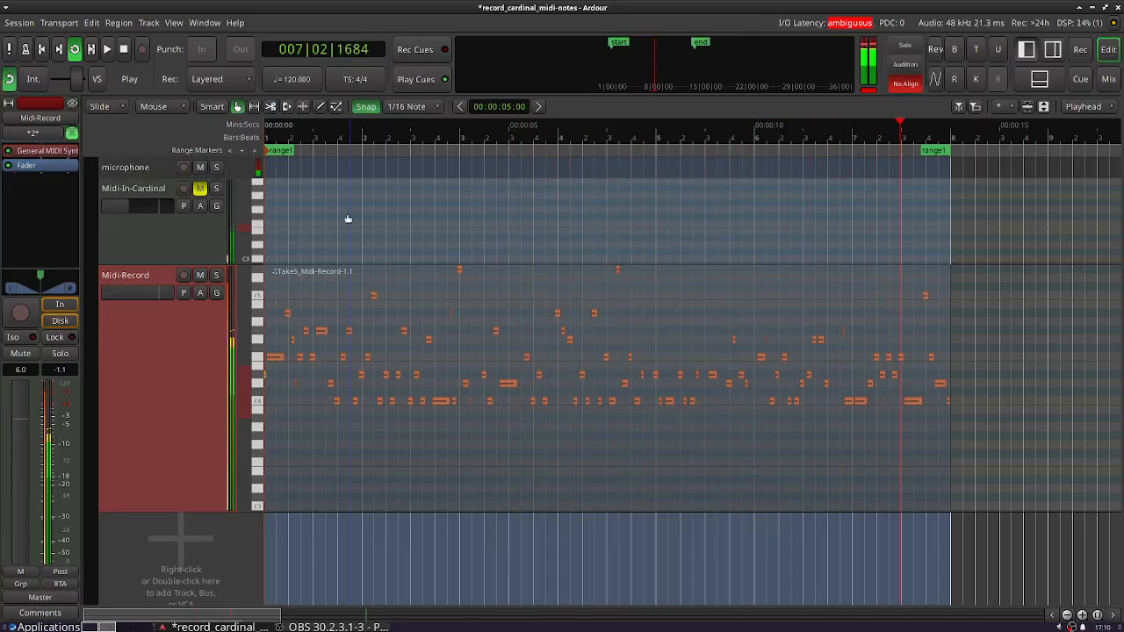
{"action": "left_click", "coordinate": [124, 49]}
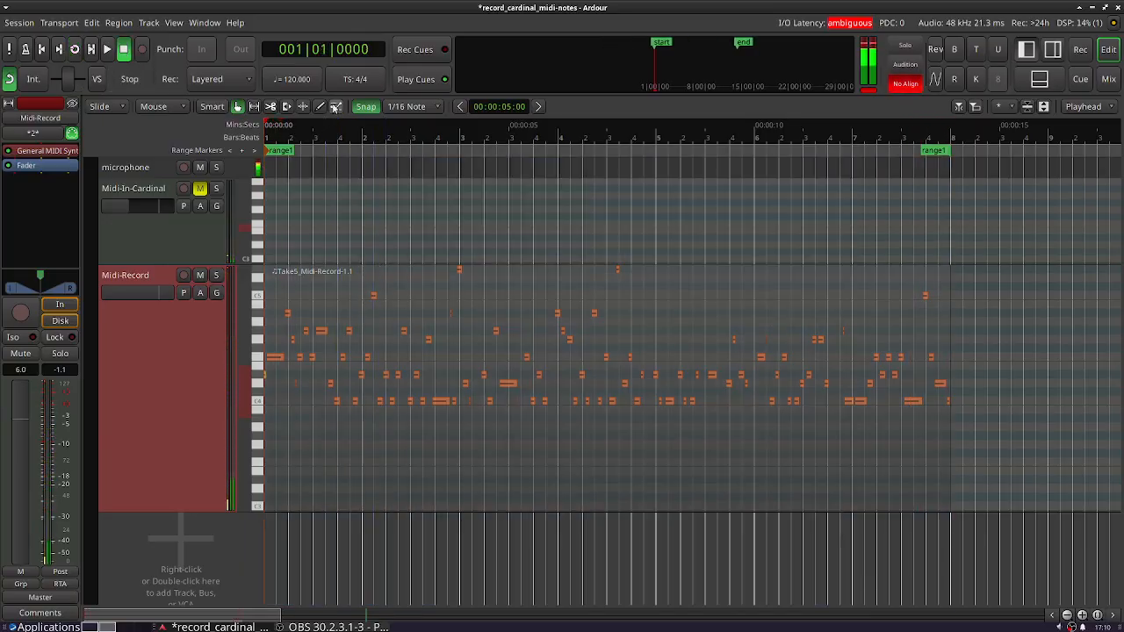
- Inspect individual notes in the Midi-Record region, select all notes, and view the note edit dialog without applying changes
{"action": "left_click", "coordinate": [335, 106]}
{"action": "mouse_move", "coordinate": [373, 297]}
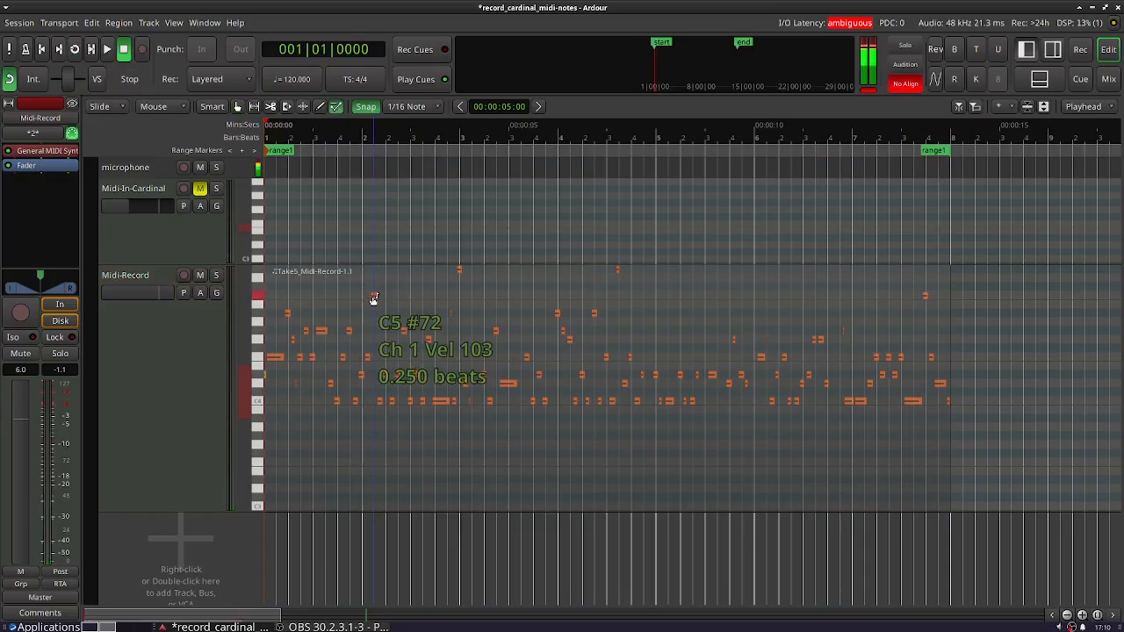
{"action": "mouse_move", "coordinate": [367, 358]}
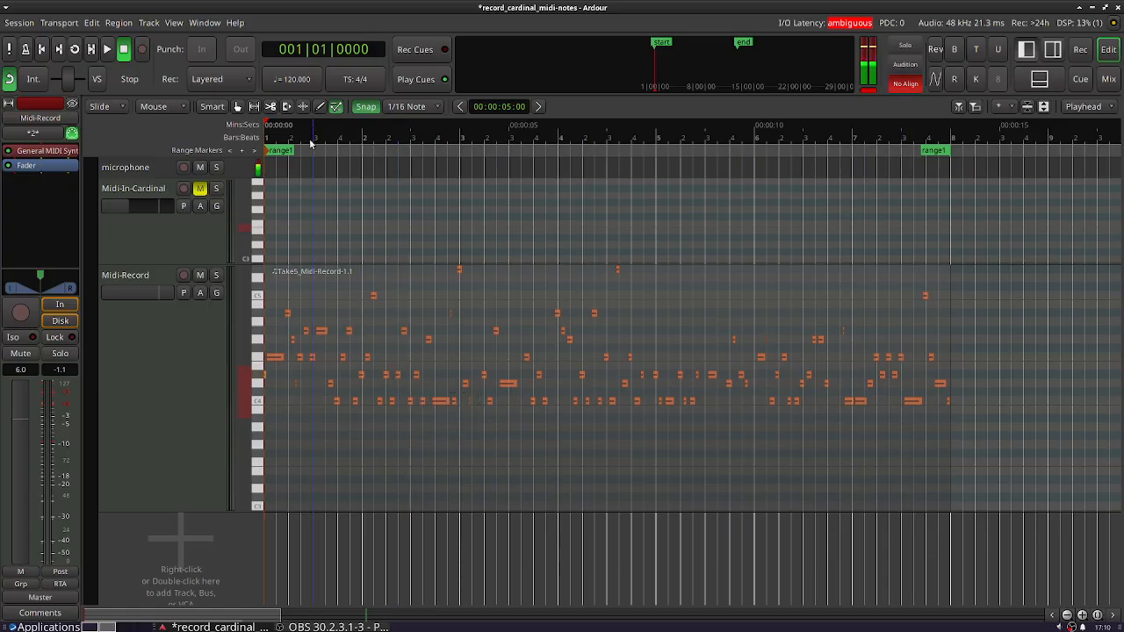
{"action": "right_click", "coordinate": [407, 335]}
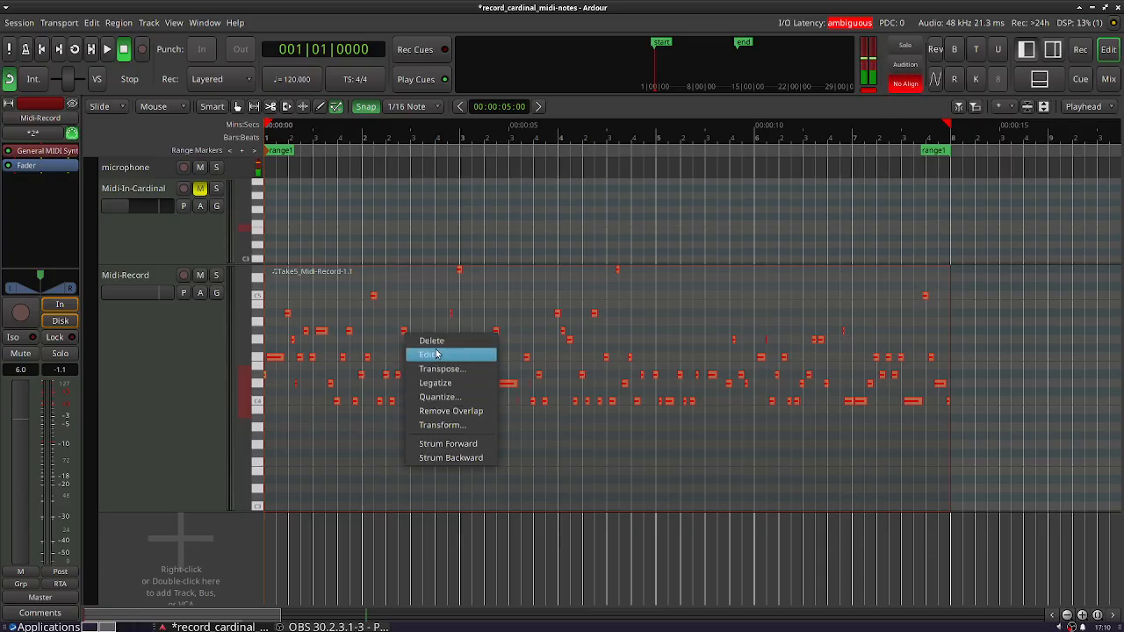
{"action": "left_click", "coordinate": [437, 353]}
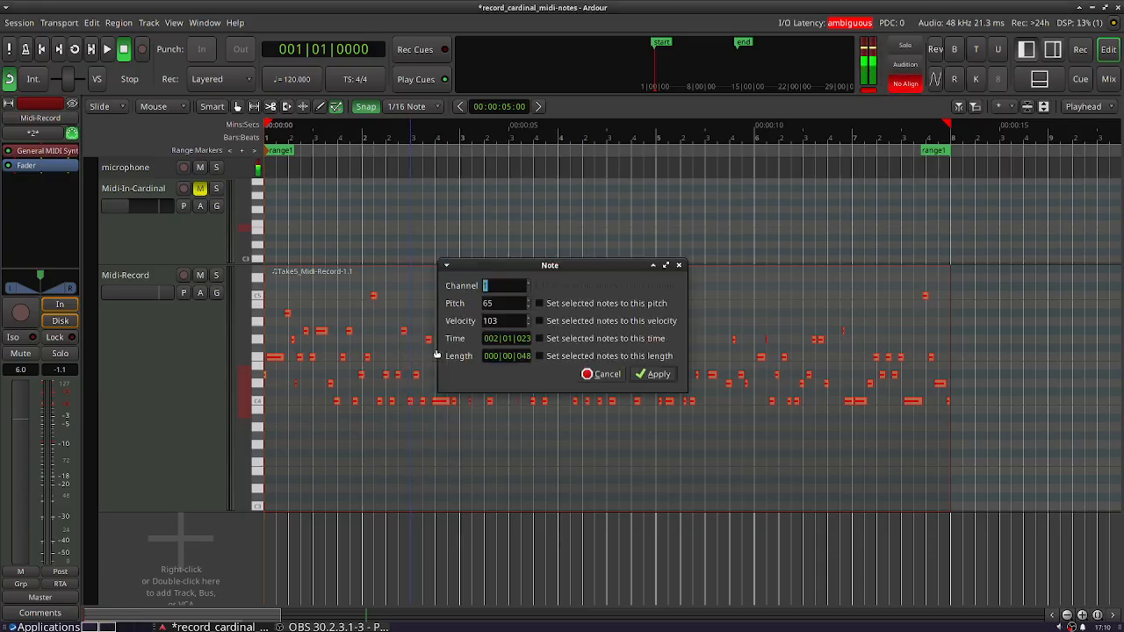
{"action": "left_click", "coordinate": [677, 265]}
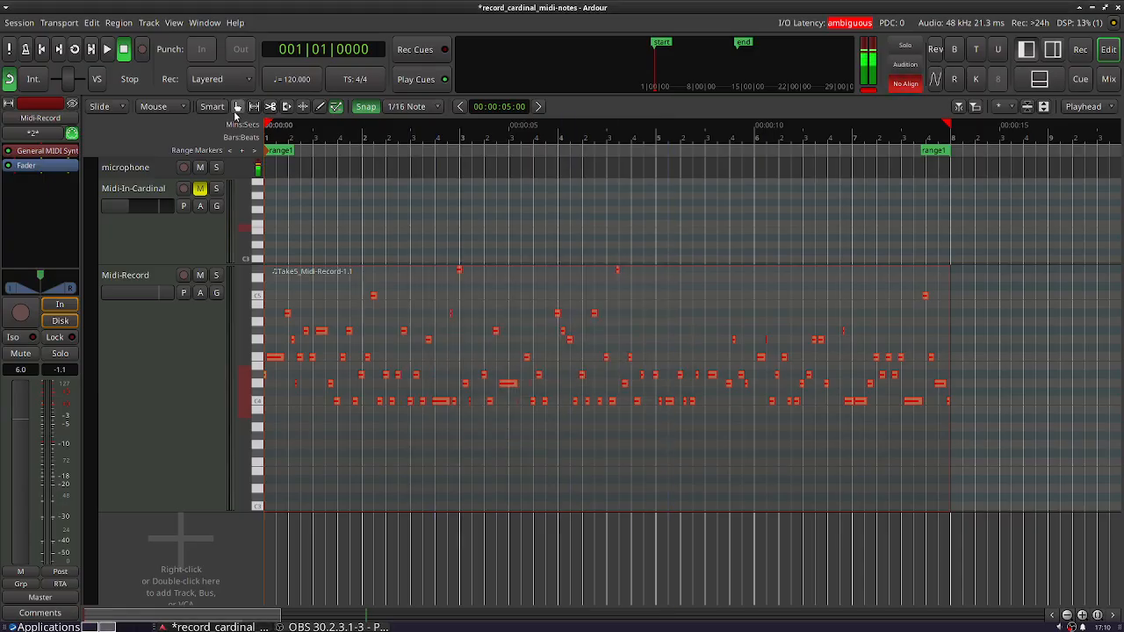
- Transform the Midi-Record region's notes, setting their velocity to a random number from 93 to 113
{"action": "left_click", "coordinate": [389, 353]}
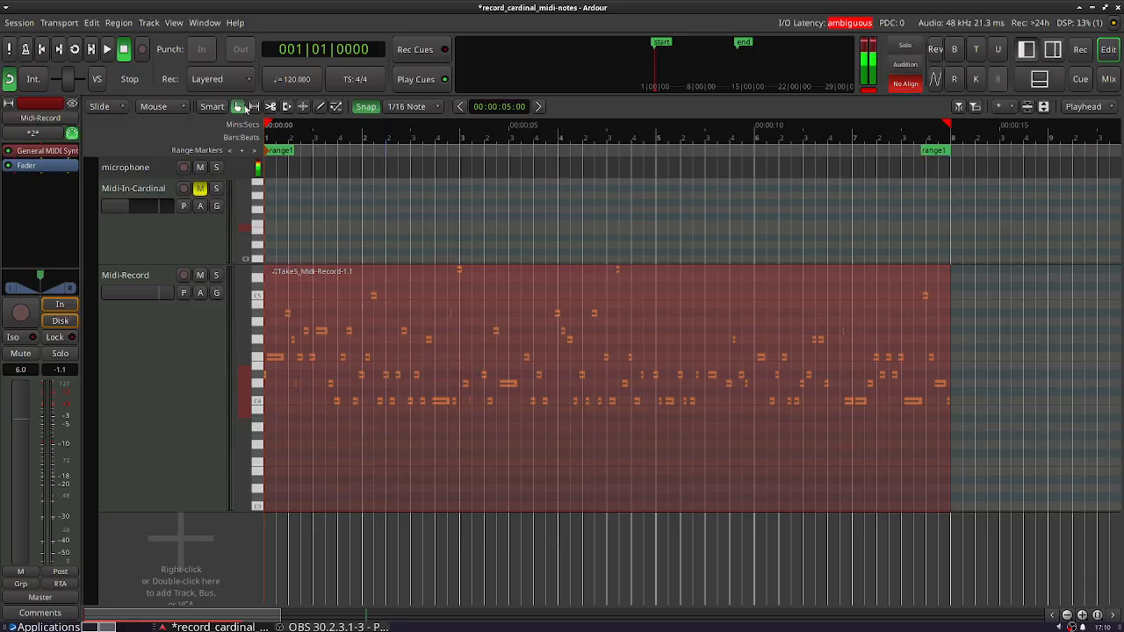
{"action": "right_click", "coordinate": [405, 363]}
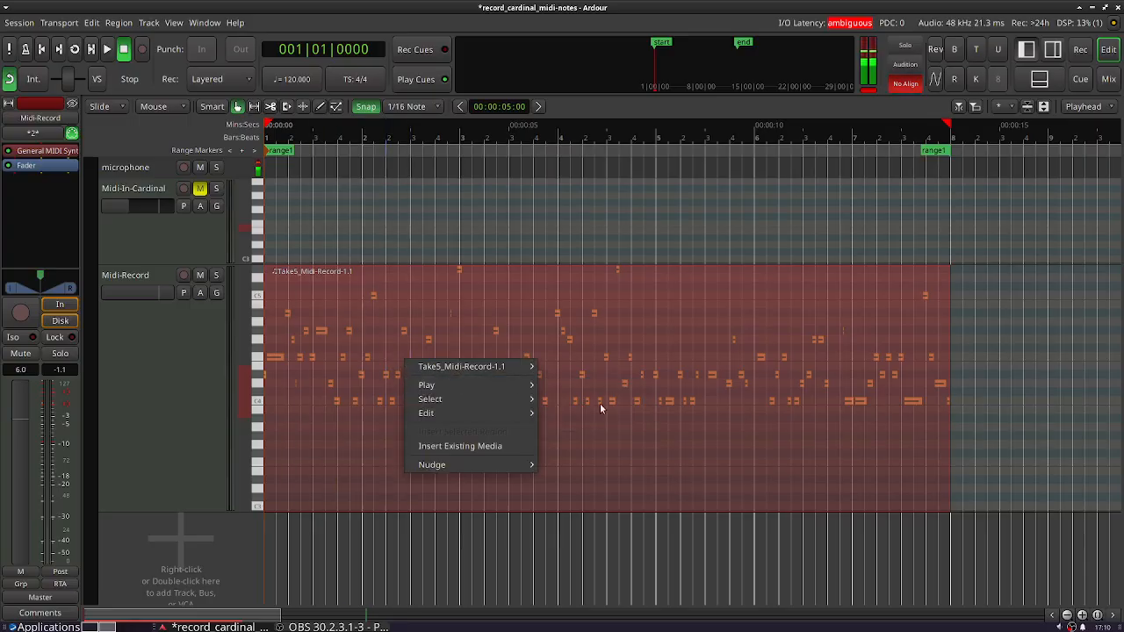
{"action": "mouse_move", "coordinate": [523, 367]}
{"action": "mouse_move", "coordinate": [703, 423]}
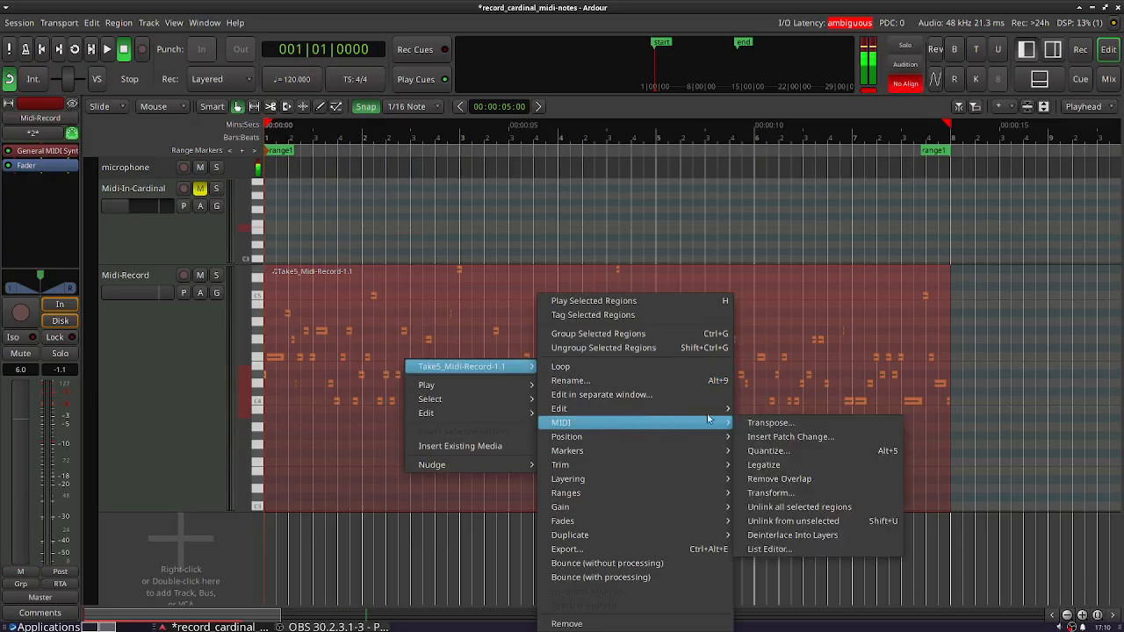
{"action": "left_click", "coordinate": [813, 492]}
{"action": "left_click", "coordinate": [532, 308]}
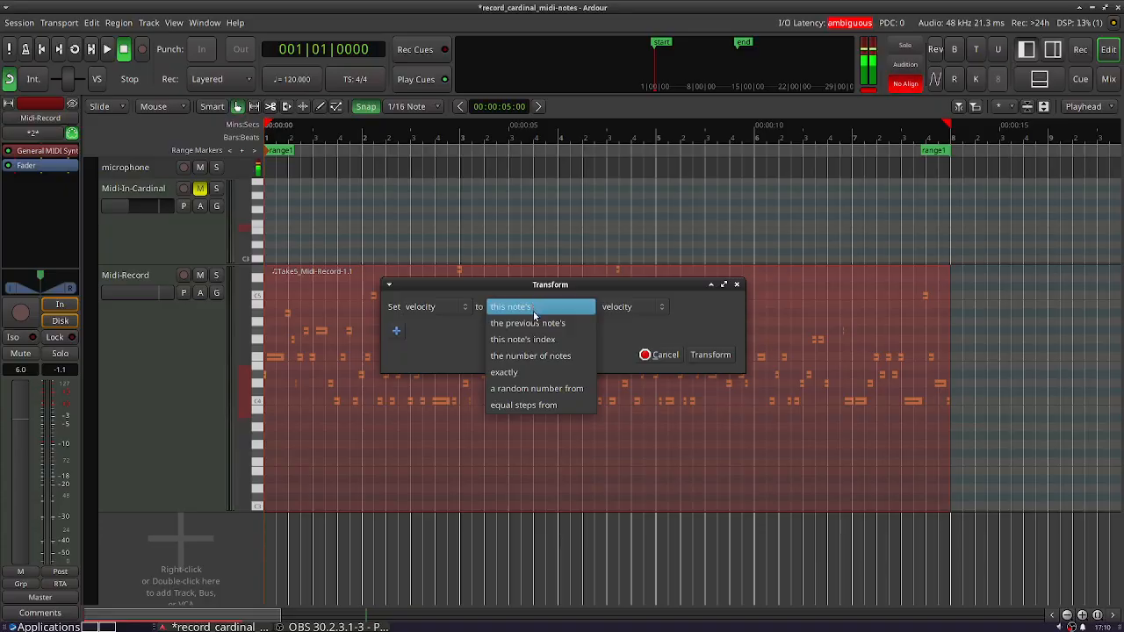
{"action": "left_click", "coordinate": [554, 387]}
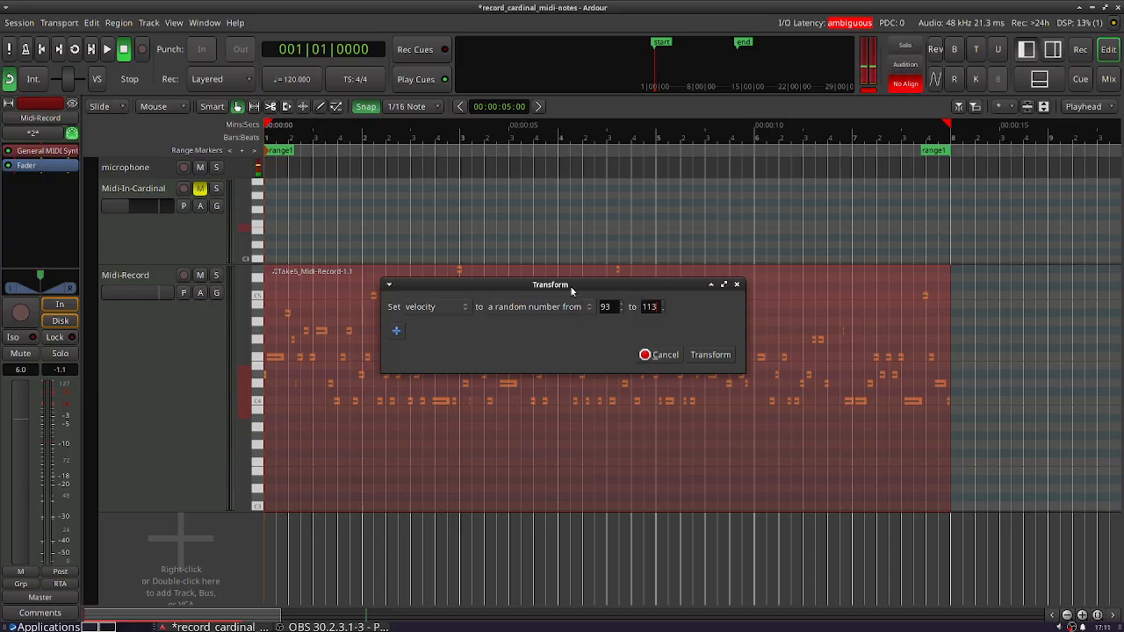
{"action": "left_click", "coordinate": [710, 355]}
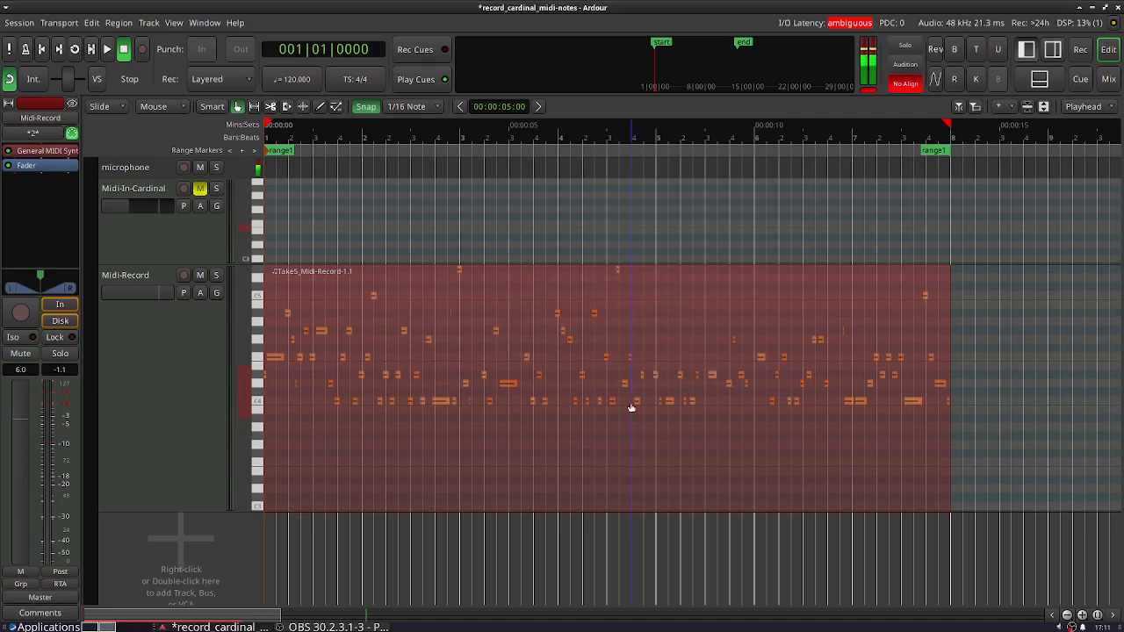
- Loop playback over range1 and reduce the height of the Midi-Record track
{"action": "right_click", "coordinate": [275, 150]}
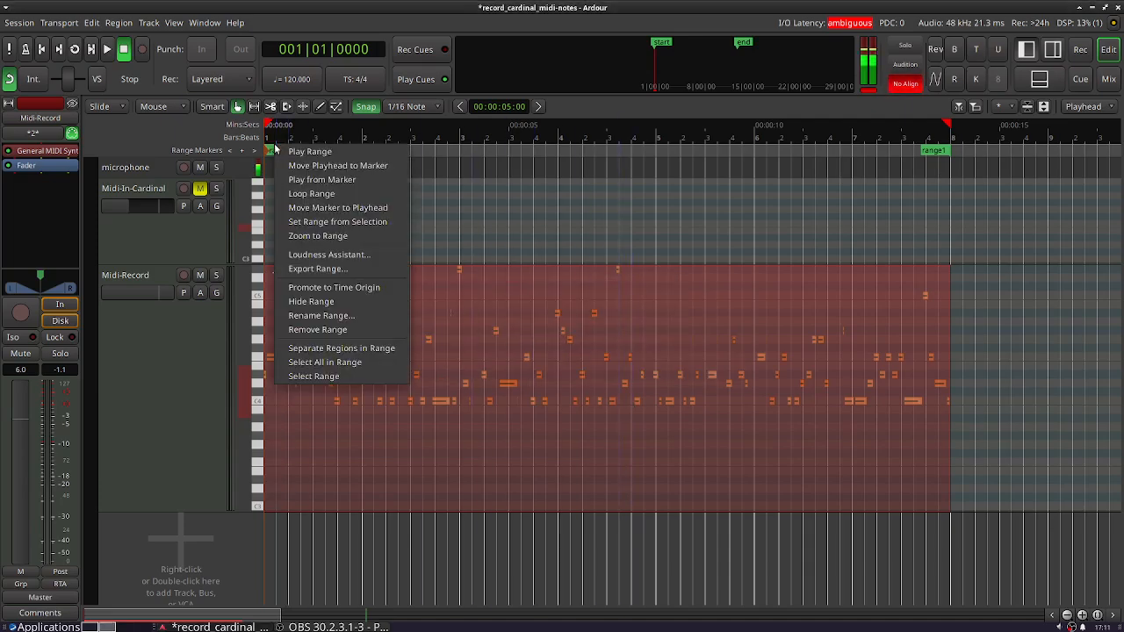
{"action": "left_click", "coordinate": [311, 193]}
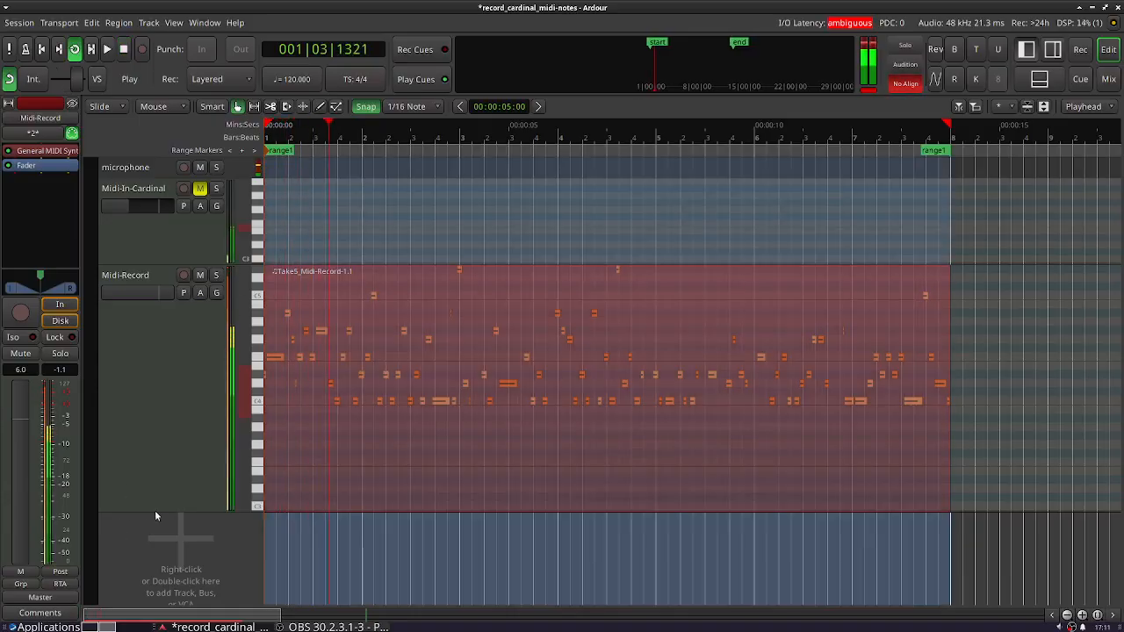
{"action": "left_click_drag", "start_coordinate": [155, 513], "coordinate": [204, 217]}
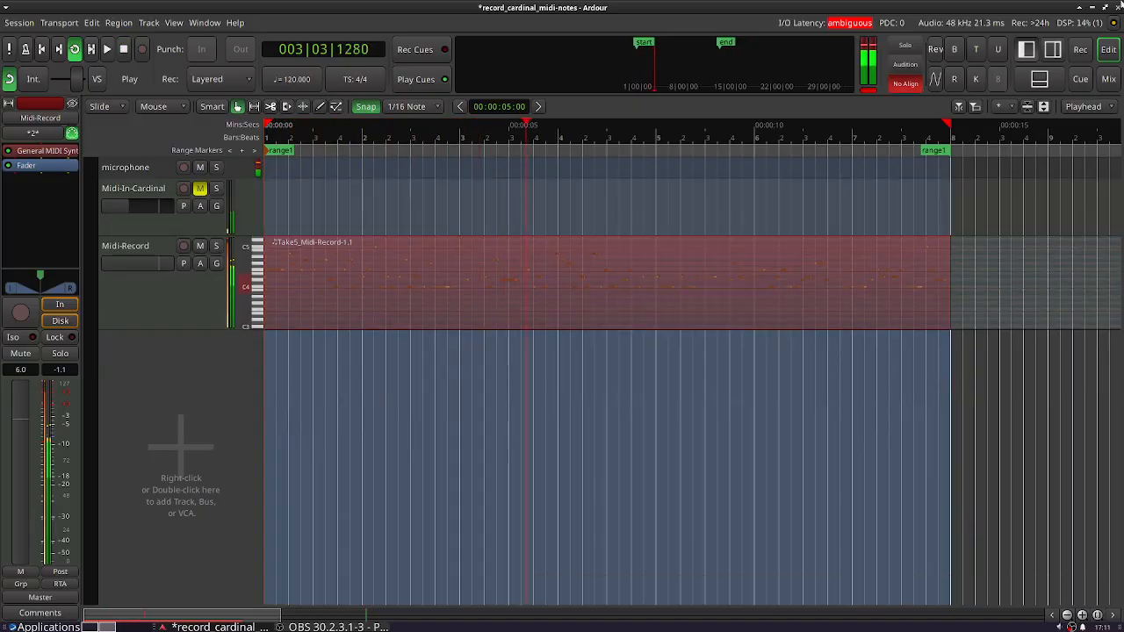
- Add SwingBeat_0002.mid from the clip library as a new track and move its region to the session start
{"action": "left_click", "coordinate": [1054, 50]}
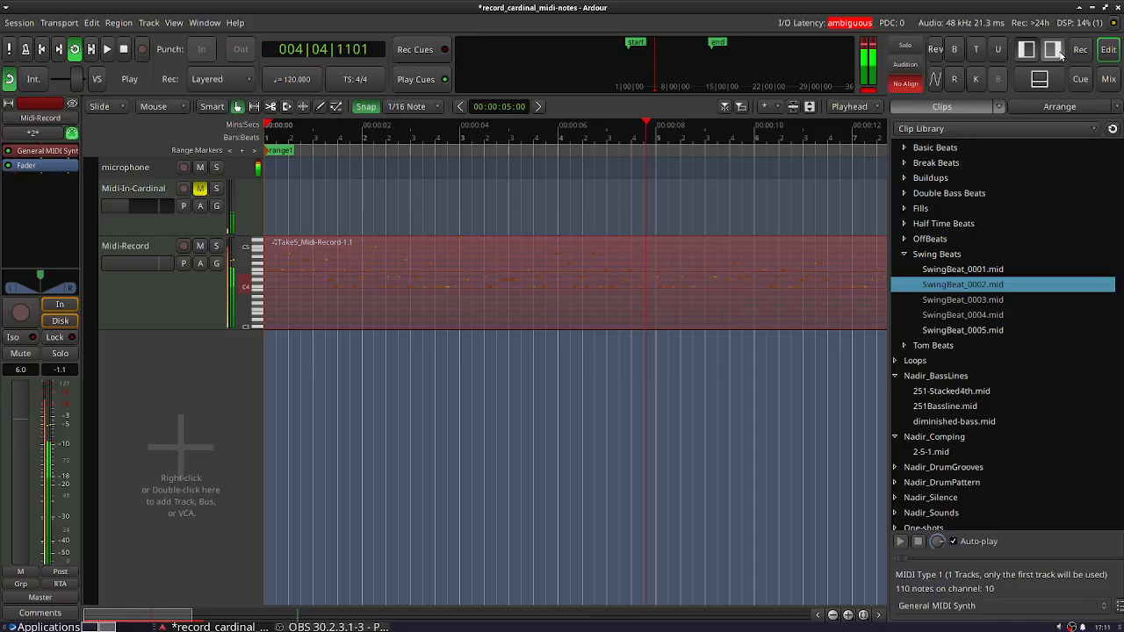
{"action": "left_click", "coordinate": [969, 289]}
{"action": "left_click_drag", "start_coordinate": [970, 301], "coordinate": [329, 375]}
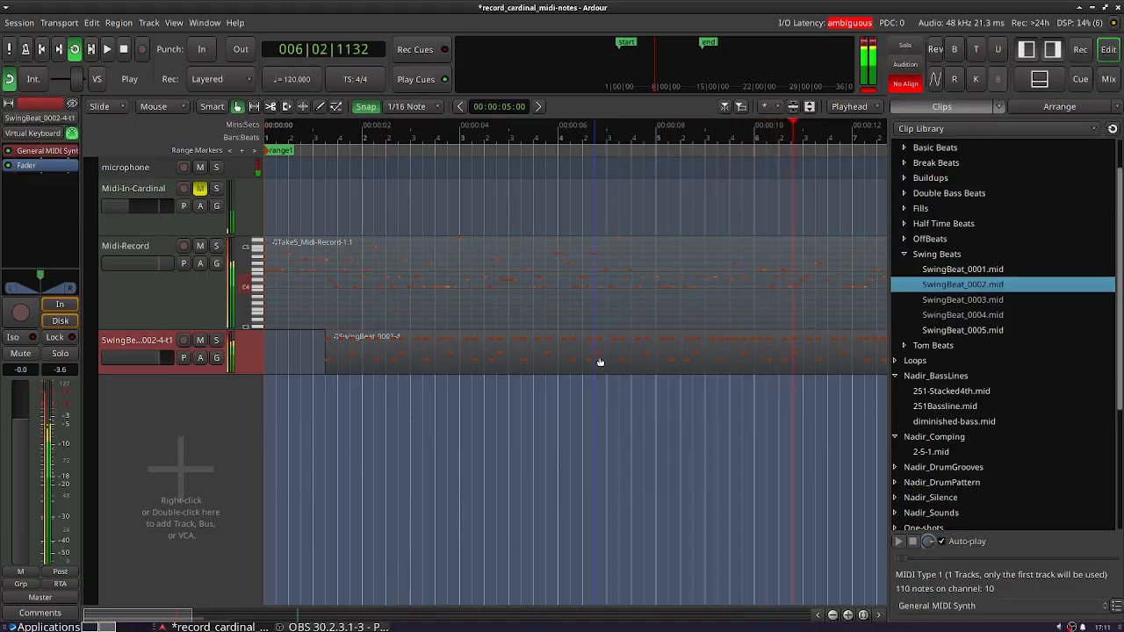
{"action": "left_click_drag", "start_coordinate": [600, 366], "coordinate": [535, 369]}
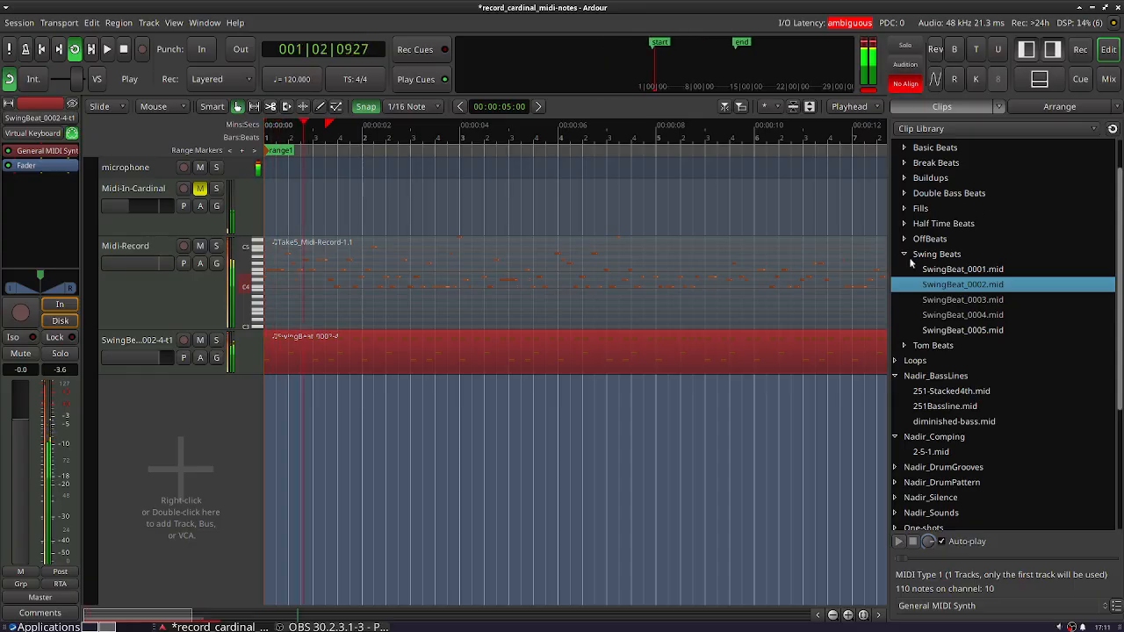
- Add 251Bassline.mid from the clip library as a new track, starting at bar 1, and duplicate its region once
{"action": "left_click", "coordinate": [905, 254]}
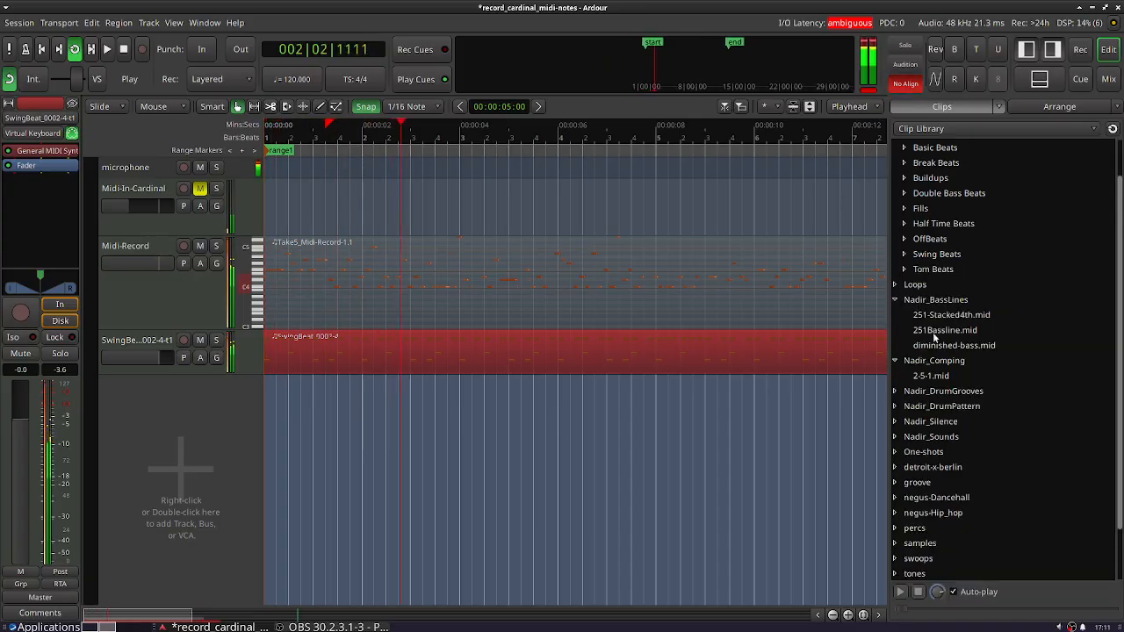
{"action": "left_click_drag", "start_coordinate": [935, 338], "coordinate": [448, 430]}
{"action": "left_click_drag", "start_coordinate": [571, 505], "coordinate": [378, 389]}
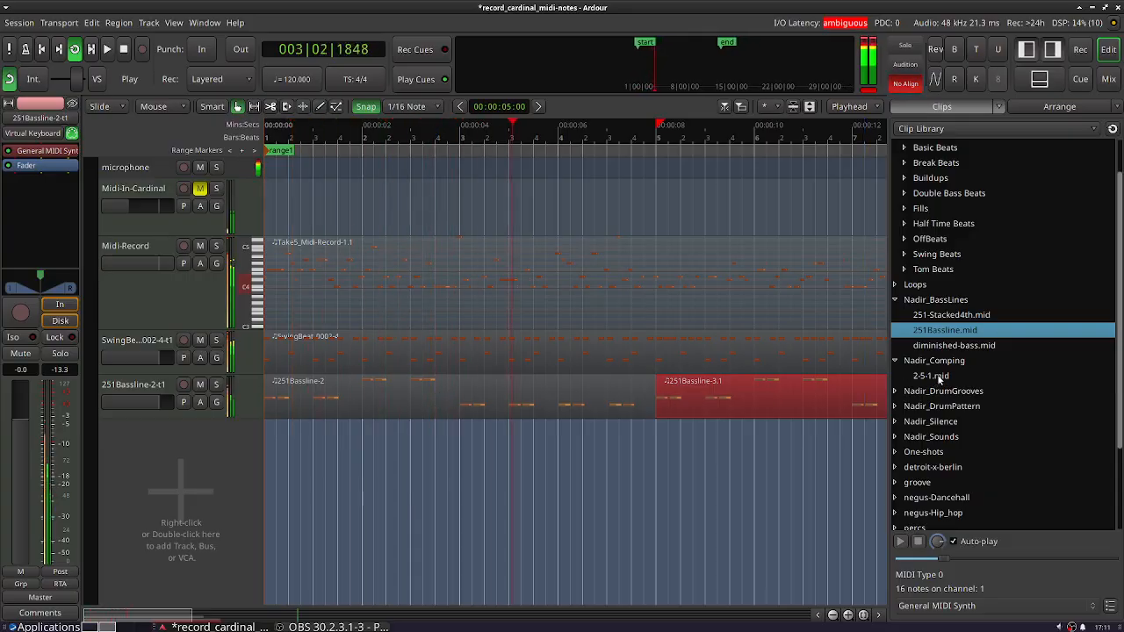
- Add 2-5-1.mid from the clip library as a new track, starting at bar 1, and duplicate its region once
{"action": "left_click_drag", "start_coordinate": [931, 376], "coordinate": [425, 471]}
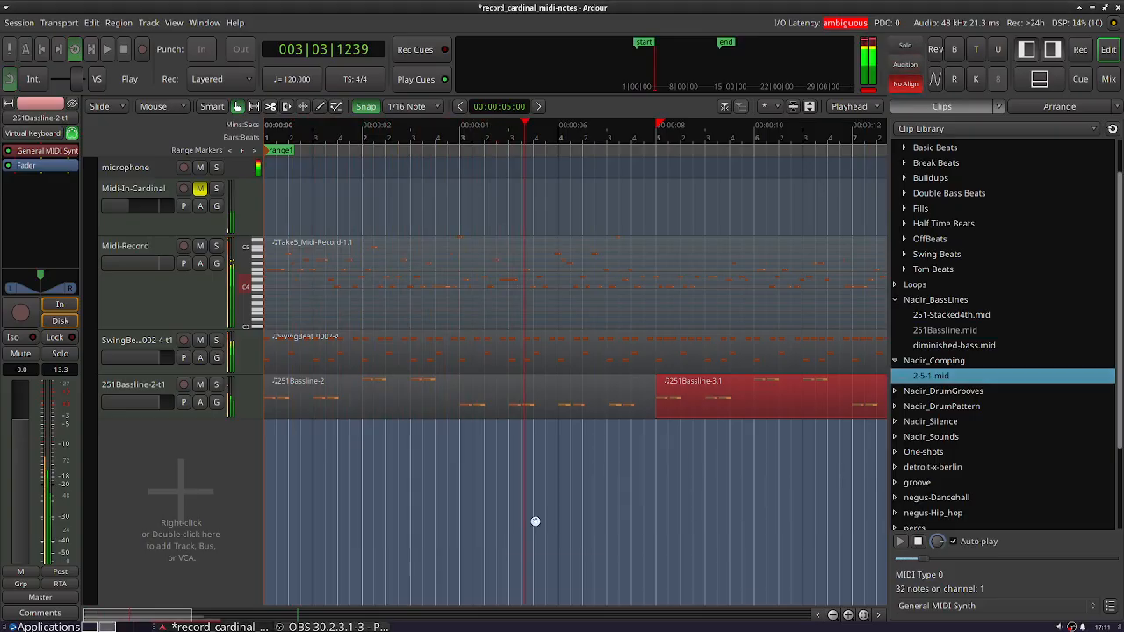
{"action": "left_click_drag", "start_coordinate": [575, 450], "coordinate": [407, 435]}
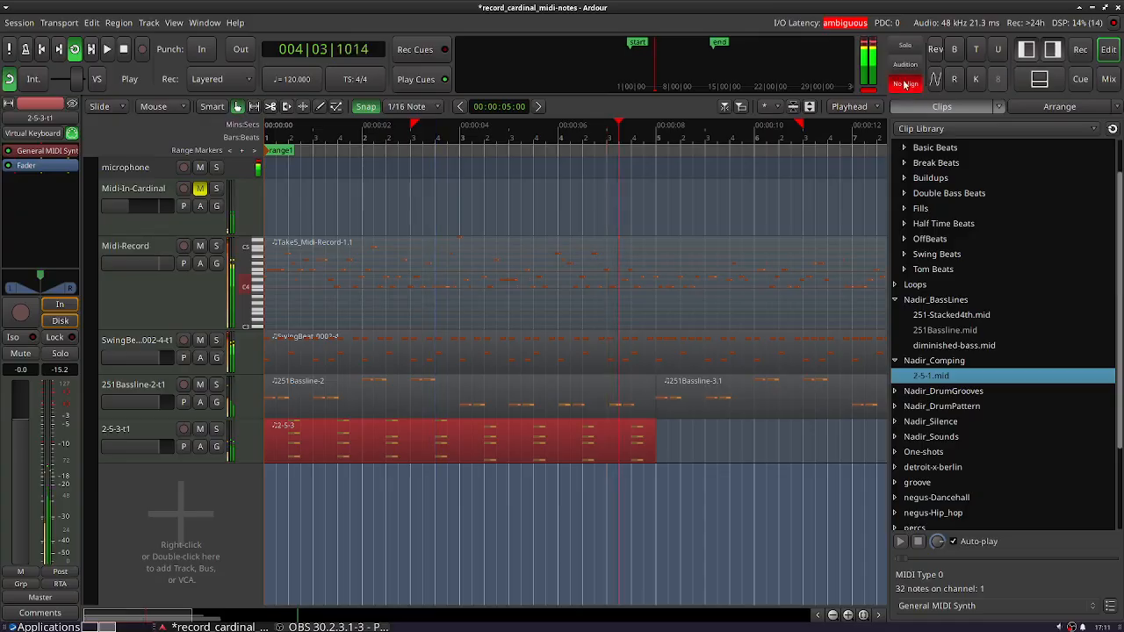
{"action": "left_click", "coordinate": [1052, 49]}
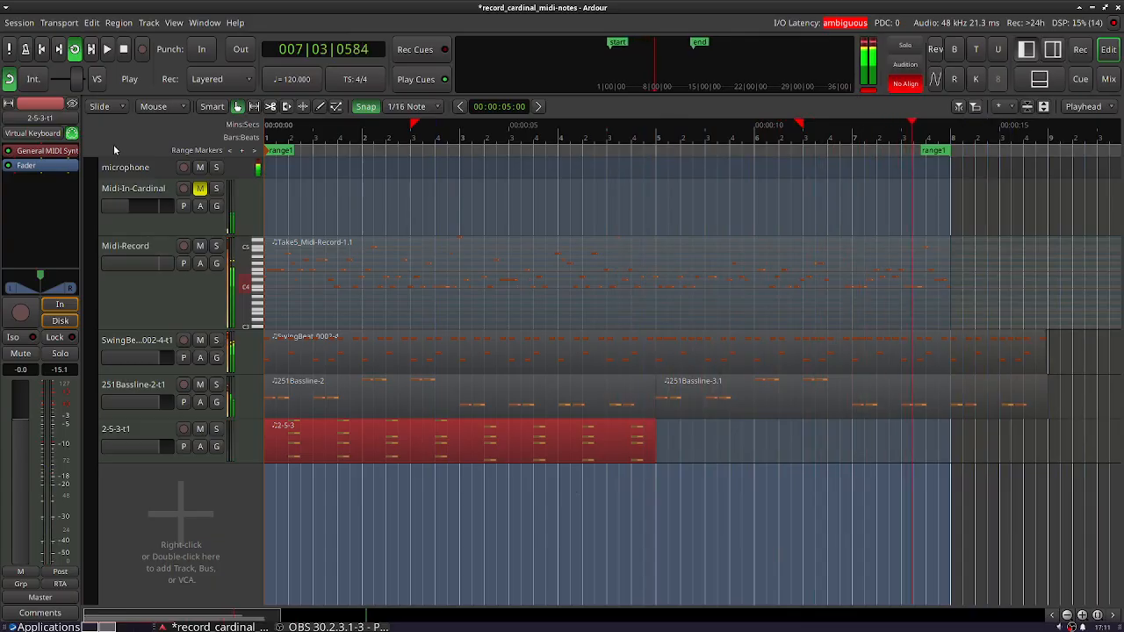
{"action": "left_click", "coordinate": [567, 431]}
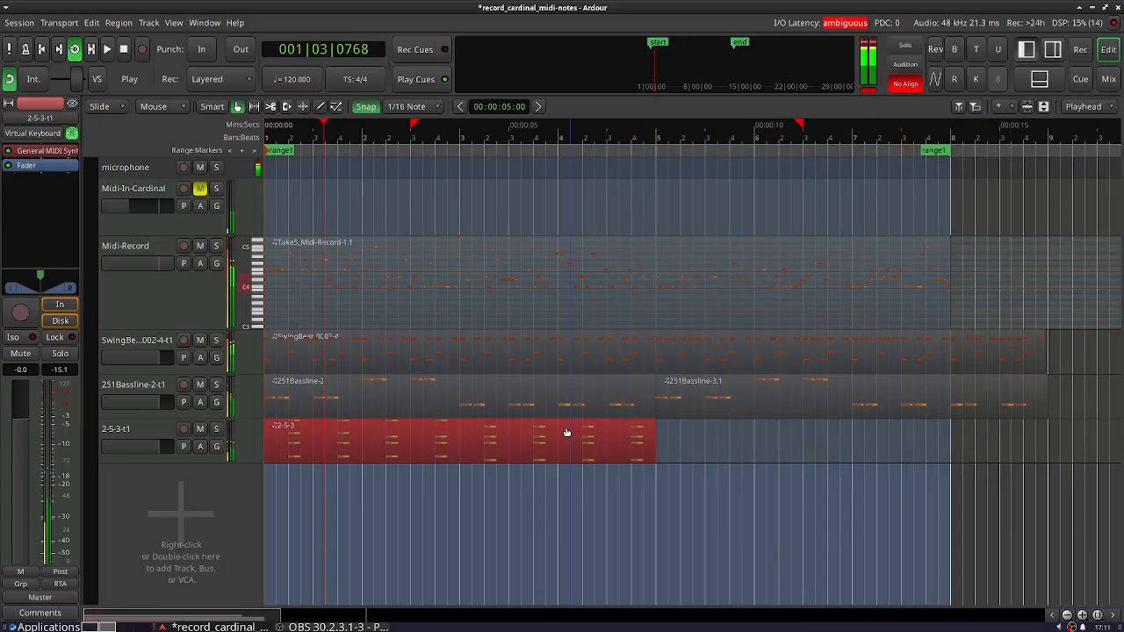
{"action": "key", "text": "alt+d"}
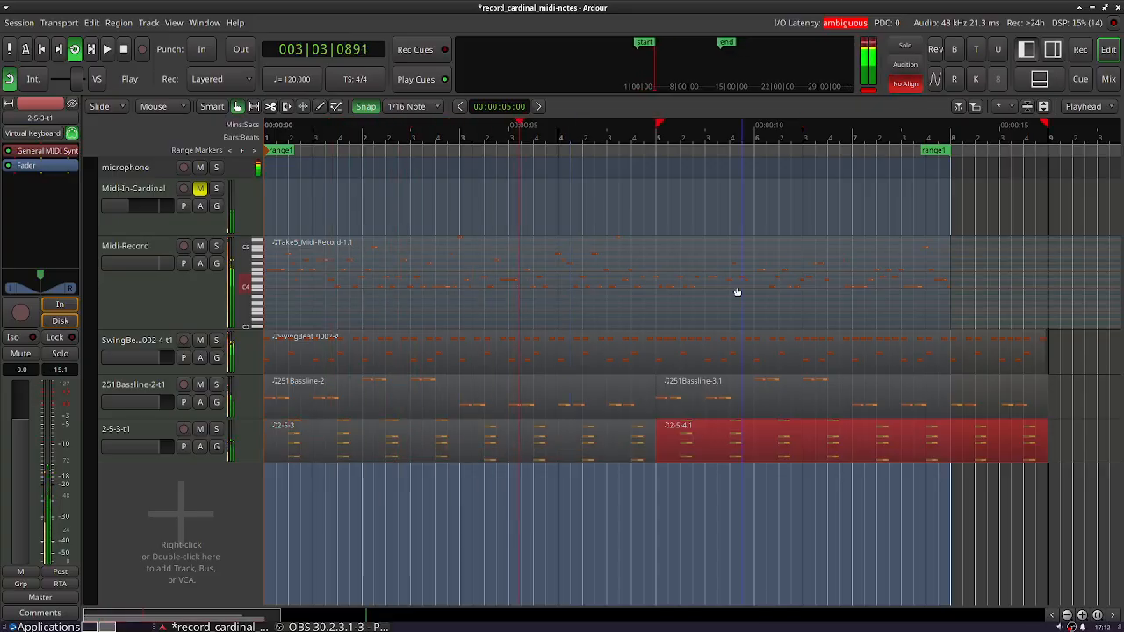
- Stop playback, extend the Midi-Record region and the end of range1 to bar 9, and loop the range
{"action": "left_click", "coordinate": [124, 55]}
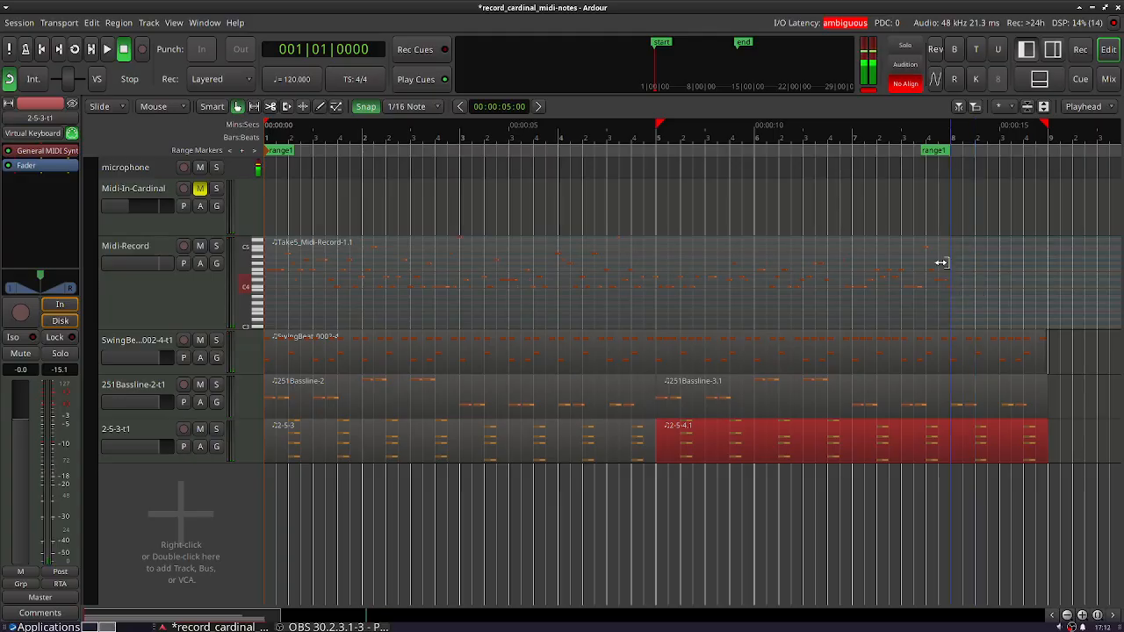
{"action": "mouse_move", "coordinate": [951, 263]}
{"action": "left_mouse_down"}
{"action": "mouse_move", "coordinate": [996, 246]}
{"action": "mouse_move", "coordinate": [1037, 252]}
{"action": "left_mouse_up"}
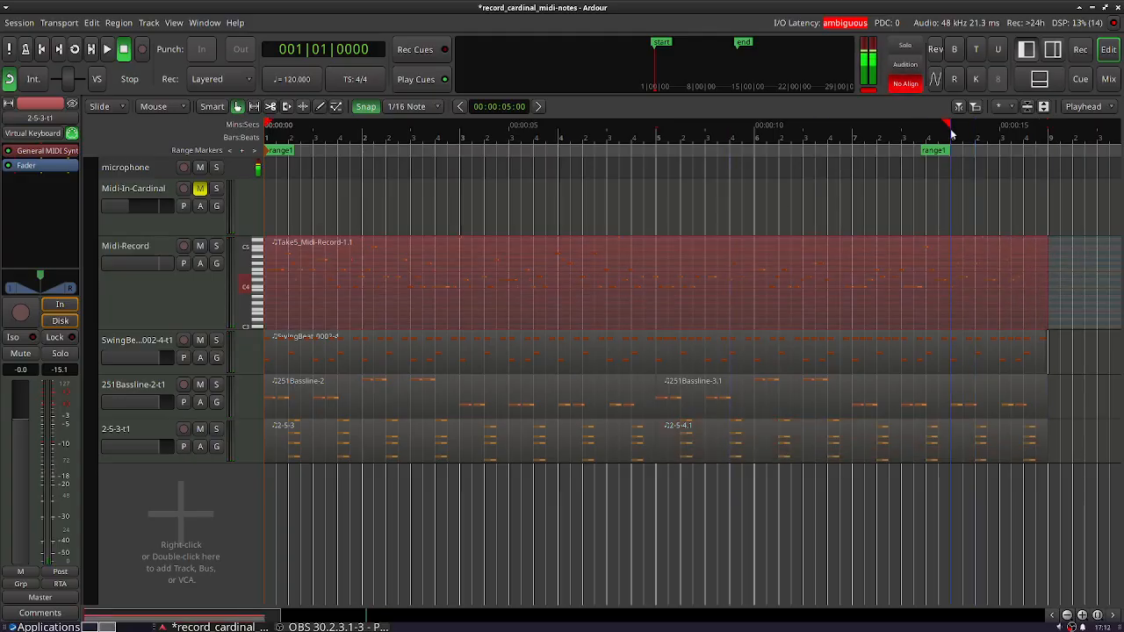
{"action": "left_click_drag", "start_coordinate": [936, 150], "coordinate": [1045, 161]}
{"action": "right_click", "coordinate": [278, 151]}
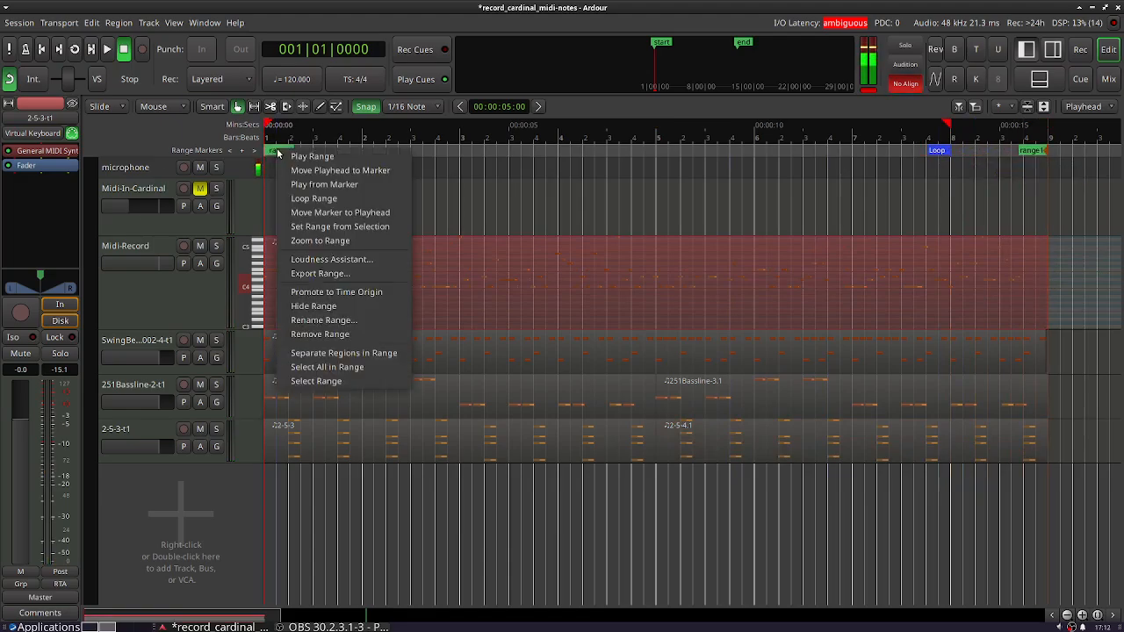
{"action": "left_click", "coordinate": [300, 203]}
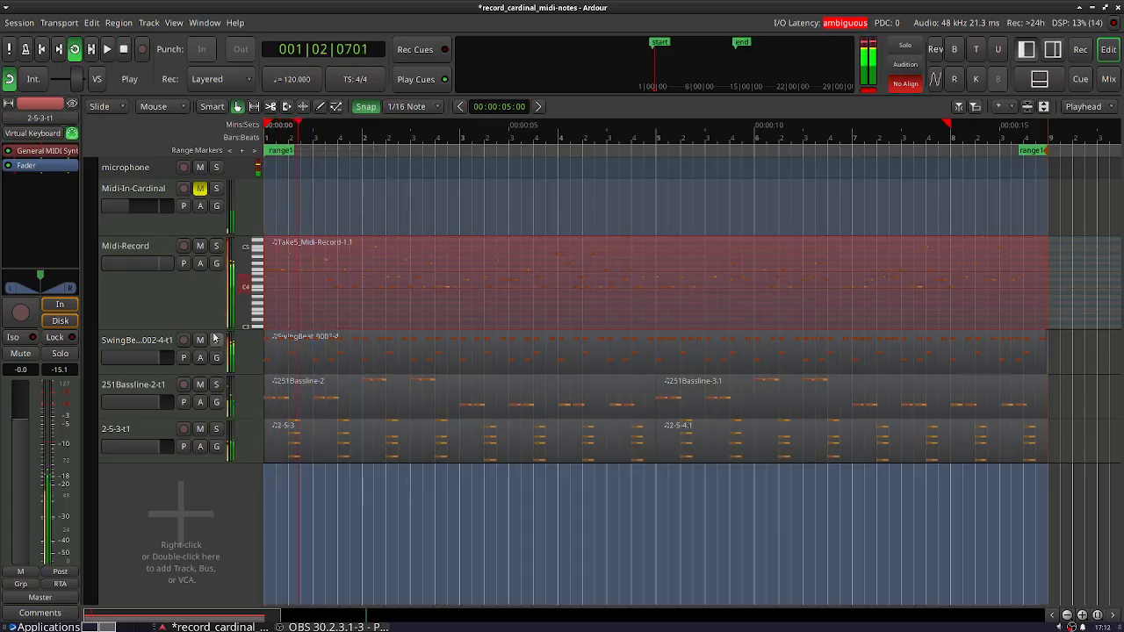
- Adjust the 251Bassline-2-t1 level, raise the 2-5-3-t1 level to about 1.3 dB, and enlarge the Midi-Record track's height
{"action": "left_click_drag", "start_coordinate": [201, 328], "coordinate": [211, 282]}
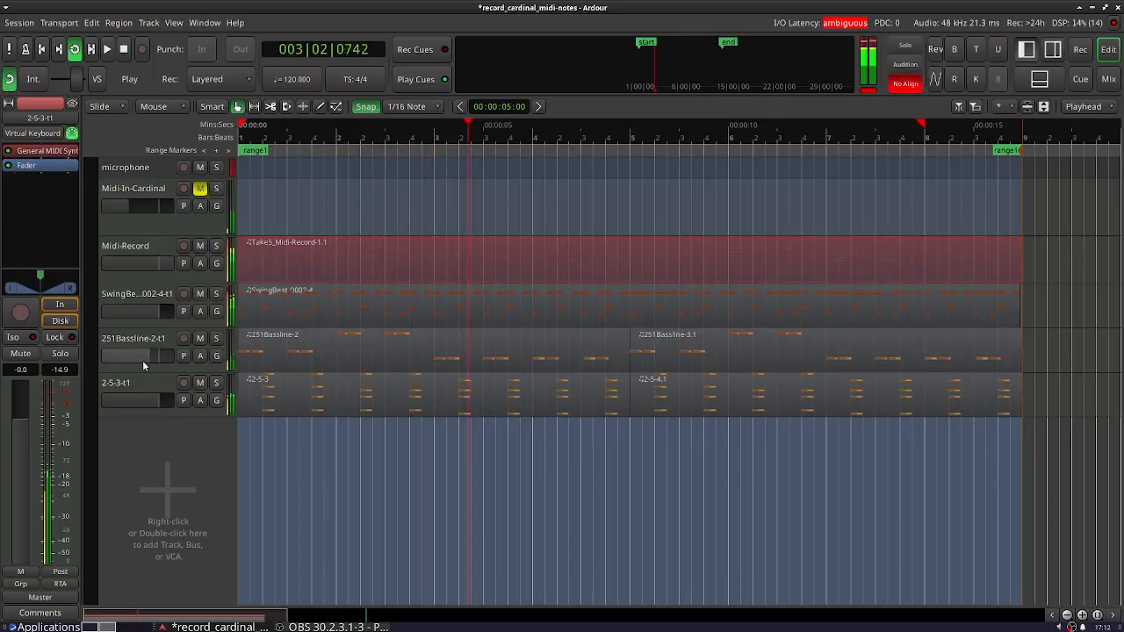
{"action": "left_click_drag", "start_coordinate": [149, 402], "coordinate": [151, 402]}
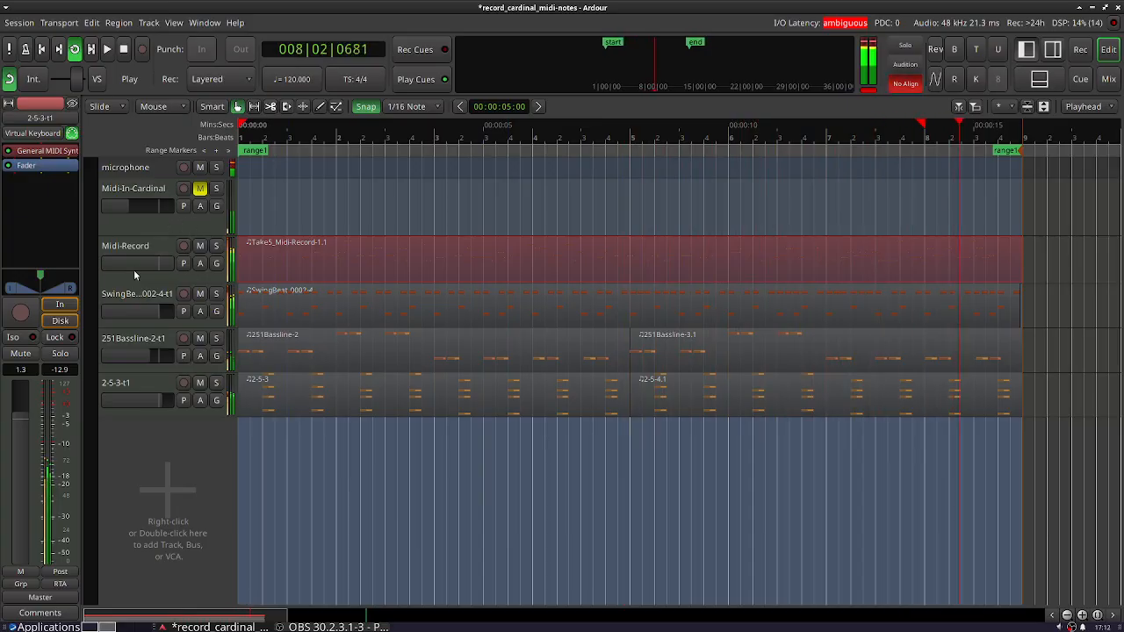
{"action": "left_click_drag", "start_coordinate": [131, 281], "coordinate": [158, 439]}
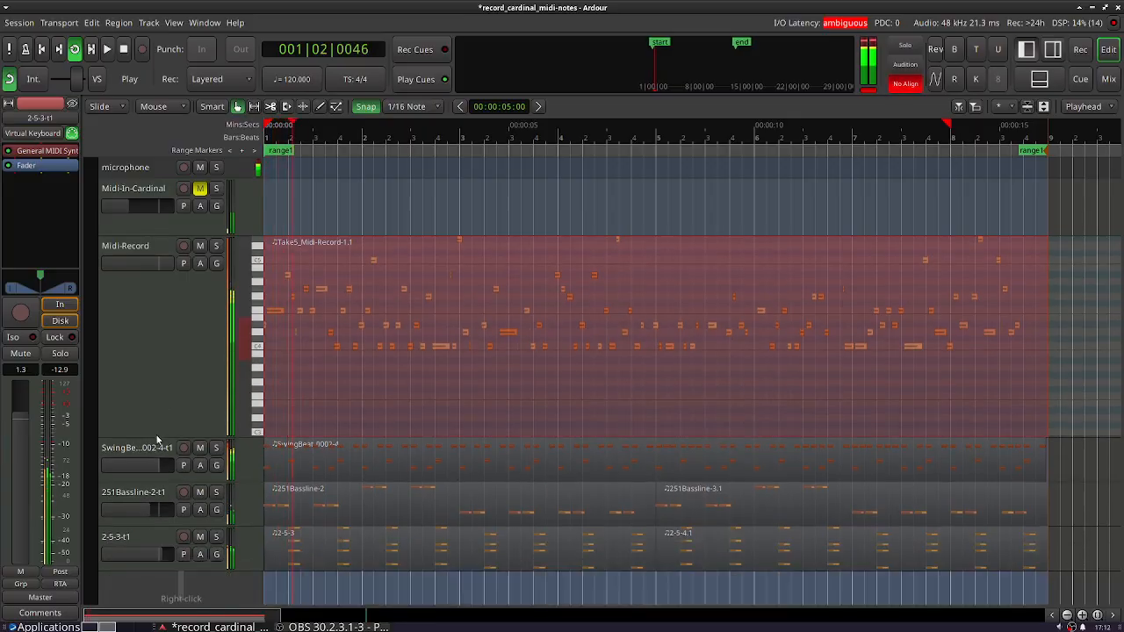
- Examine the Midi-Record track's input routing grid to see which track output feeds it, closing the grid when done
{"action": "left_click", "coordinate": [151, 287]}
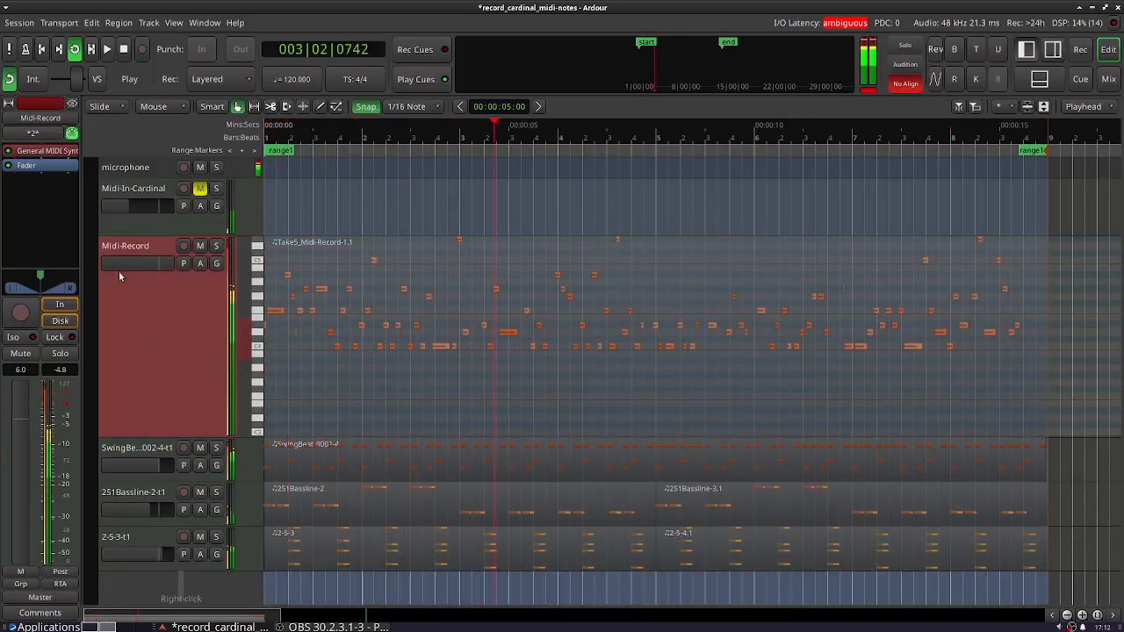
{"action": "left_click", "coordinate": [46, 132]}
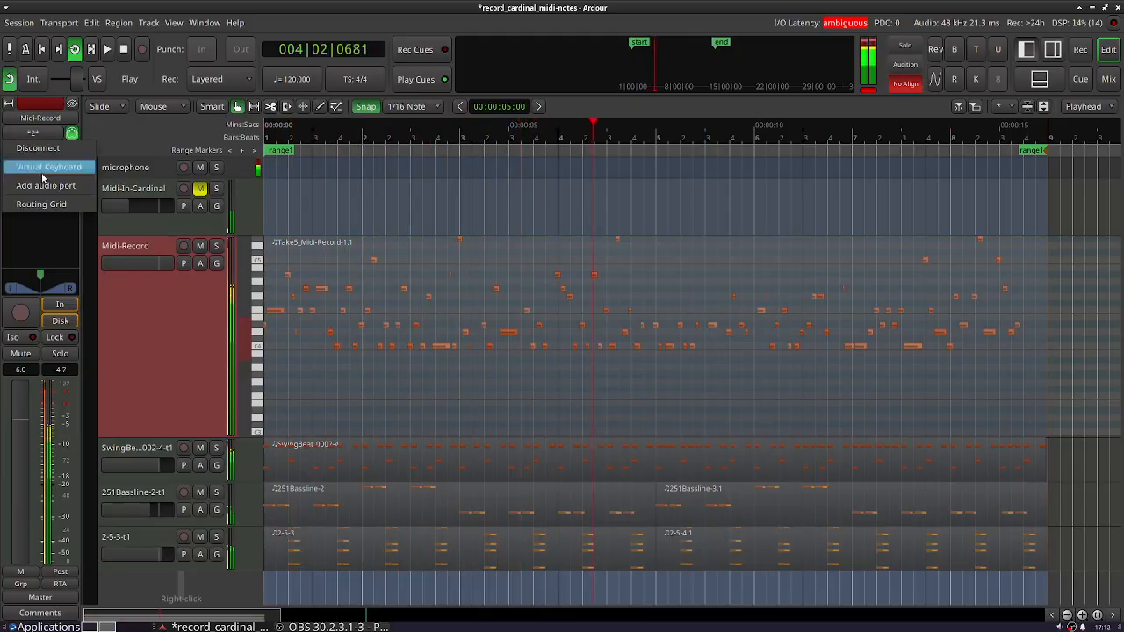
{"action": "left_click", "coordinate": [47, 208]}
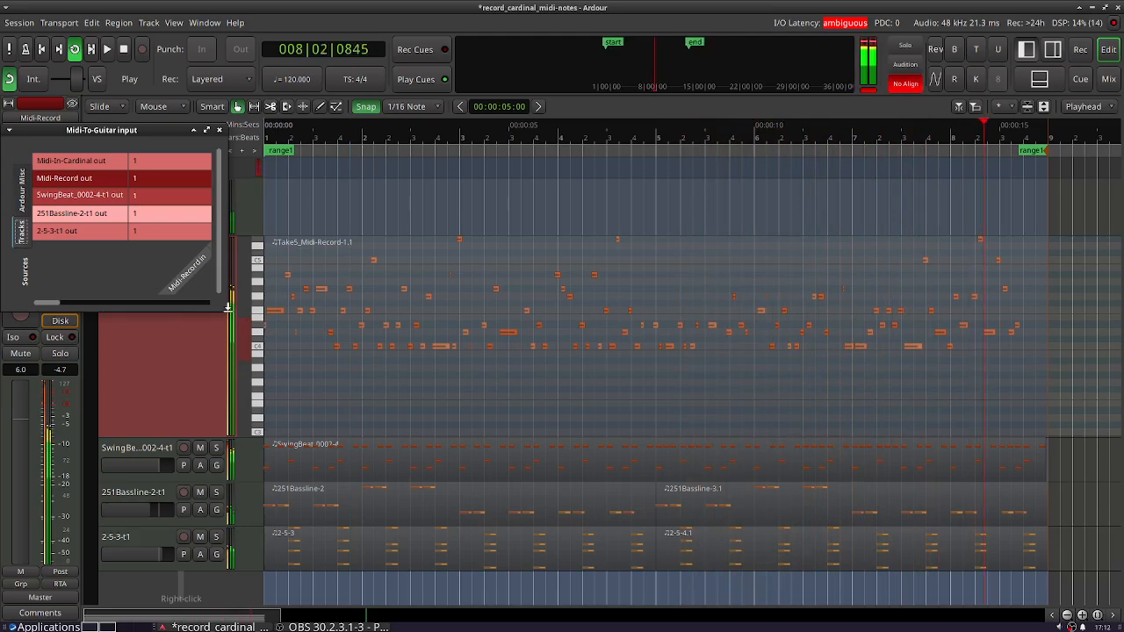
{"action": "left_click_drag", "start_coordinate": [227, 307], "coordinate": [390, 325]}
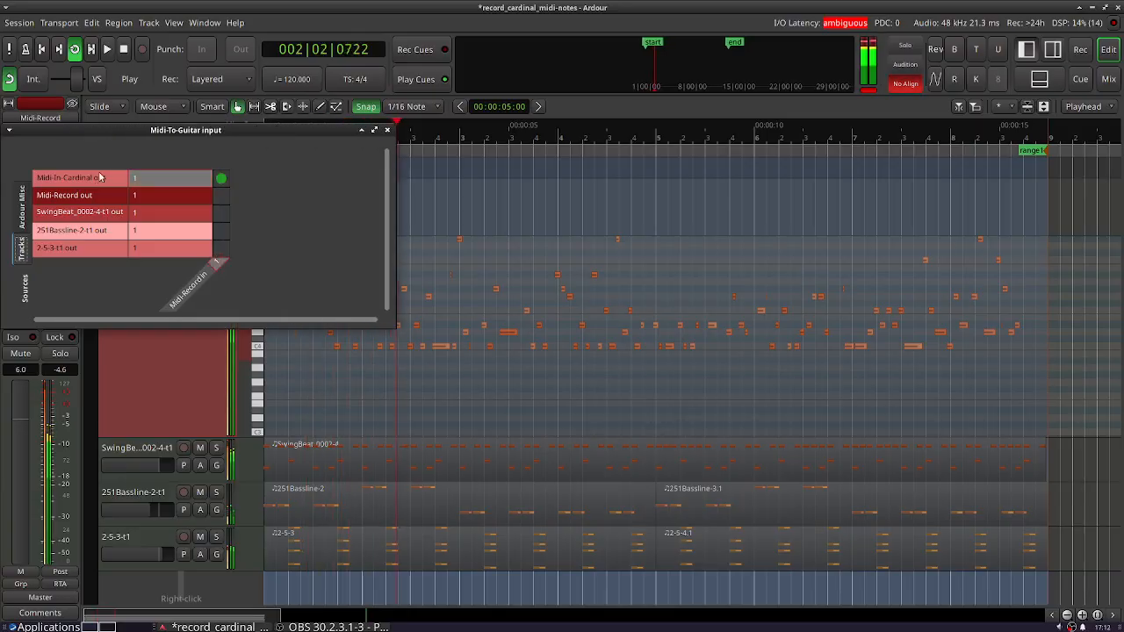
{"action": "left_click", "coordinate": [389, 130]}
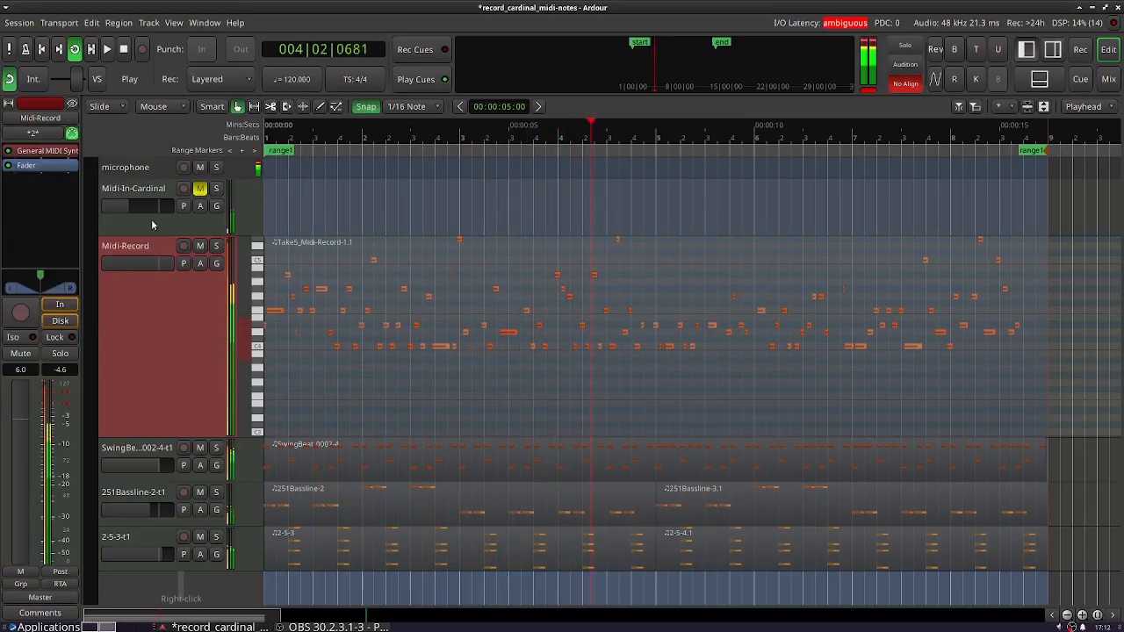
{"action": "left_click", "coordinate": [33, 132]}
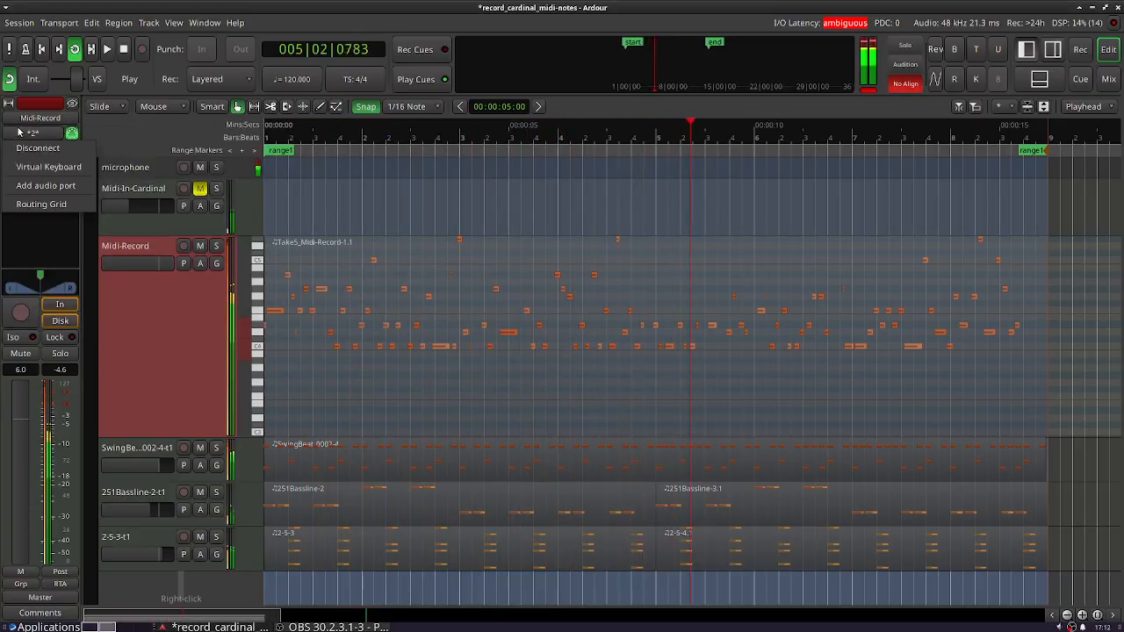
{"action": "left_click", "coordinate": [43, 208]}
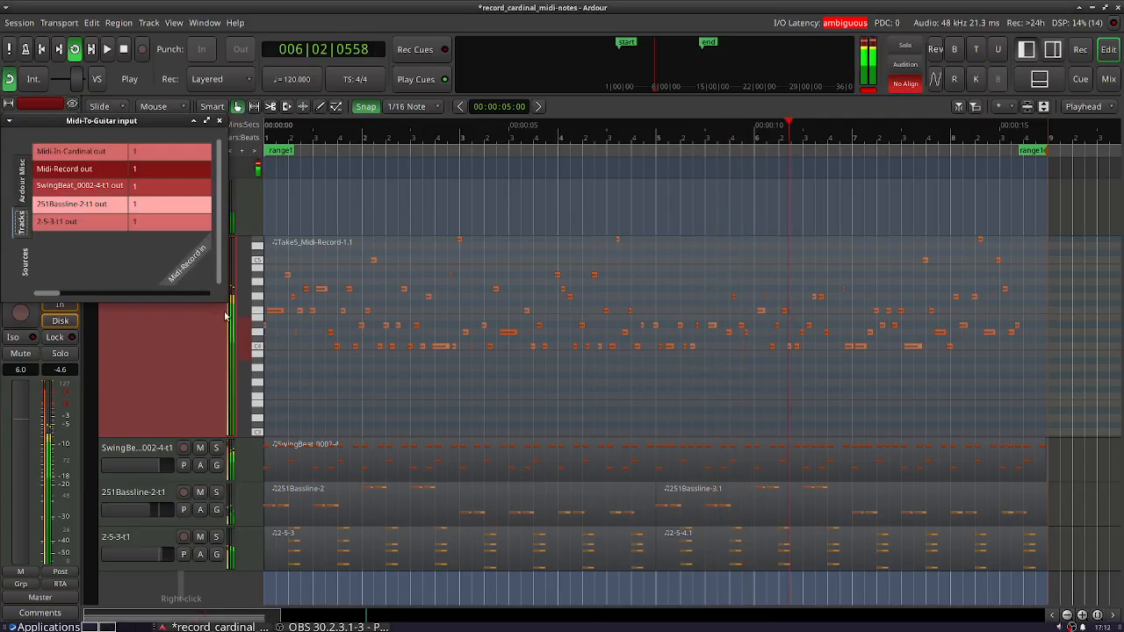
{"action": "left_click_drag", "start_coordinate": [223, 300], "coordinate": [312, 302]}
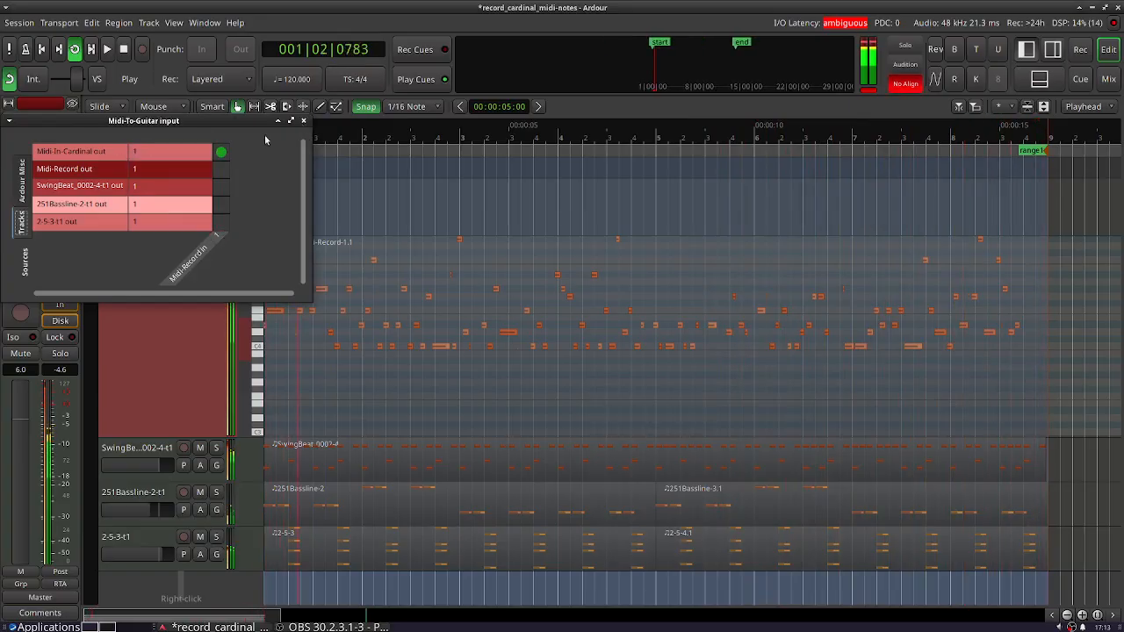
{"action": "left_click", "coordinate": [303, 121]}
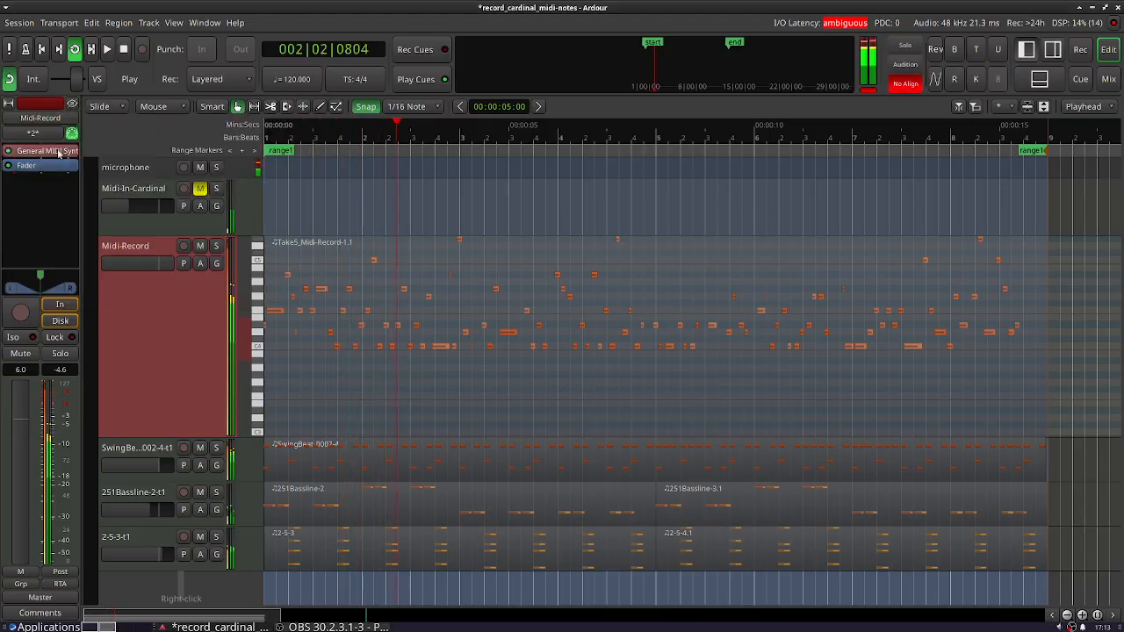
- Open the Cardinal Synth on the Midi-In-Cardinal track and move the Host Time module closer to the NoteSeq16 sequencer
{"action": "left_click", "coordinate": [130, 221]}
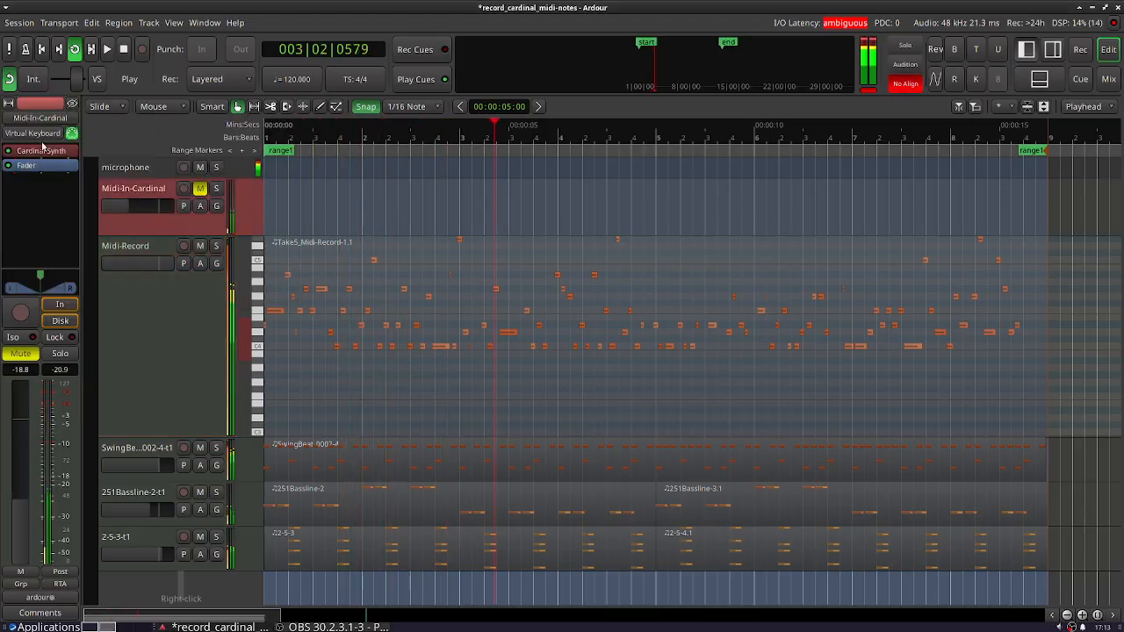
{"action": "double_click", "coordinate": [46, 153]}
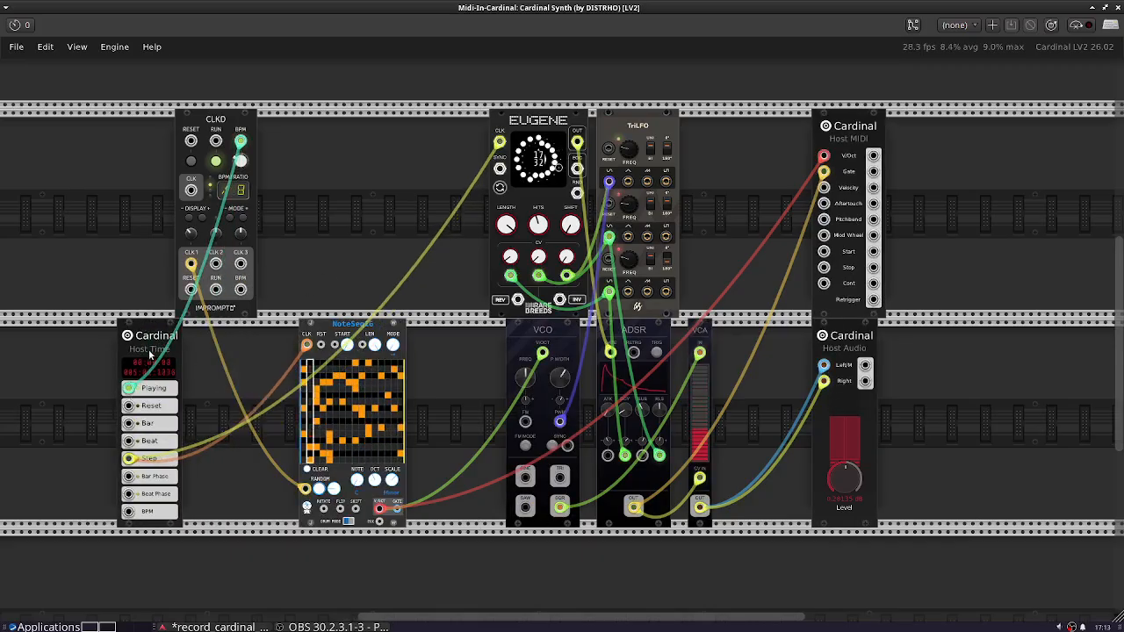
{"action": "left_click_drag", "start_coordinate": [99, 401], "coordinate": [249, 394]}
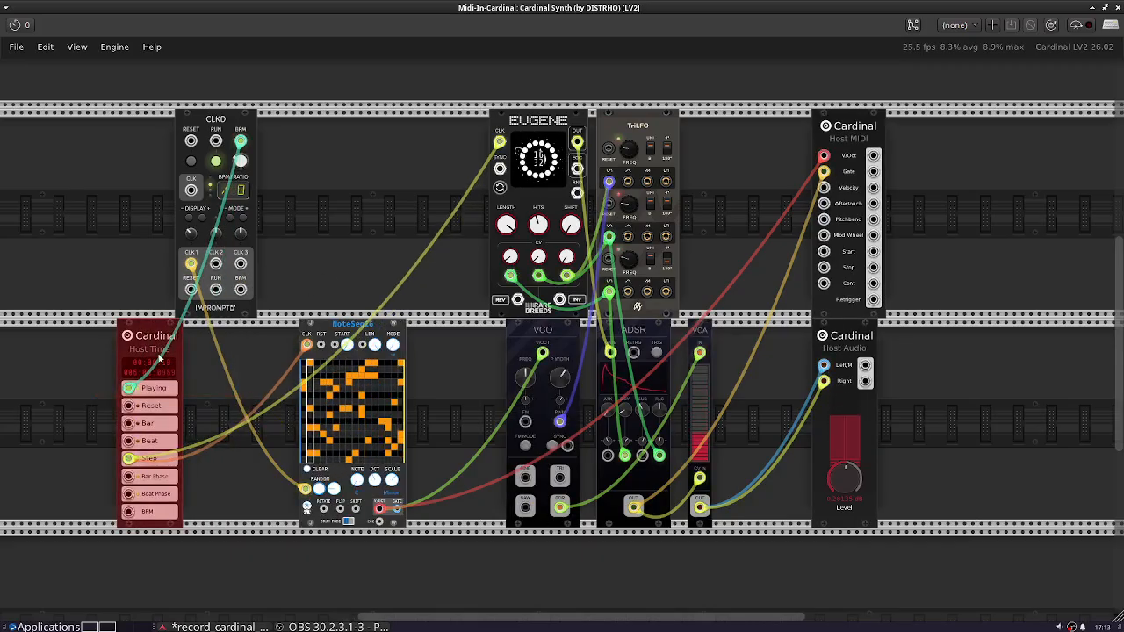
{"action": "left_click_drag", "start_coordinate": [150, 329], "coordinate": [192, 330]}
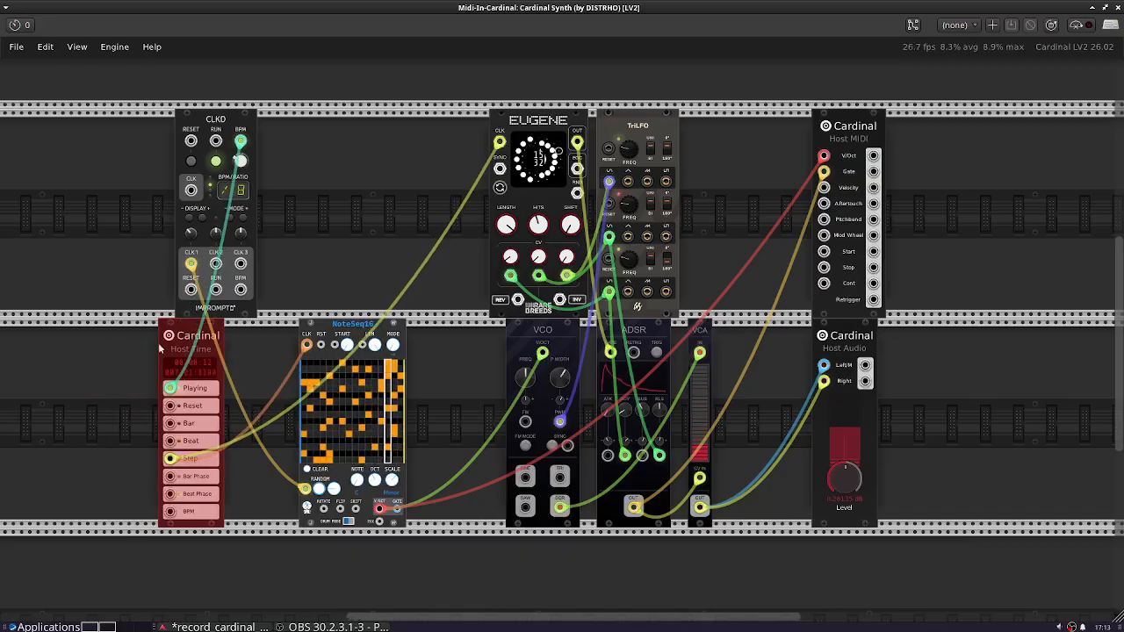
{"action": "left_click", "coordinate": [94, 368]}
- Move the Host MIDI module closer to TriLFO, almost directly above Host Audio, and close the Cardinal Synth window
{"action": "left_click_drag", "start_coordinate": [869, 132], "coordinate": [845, 131]}
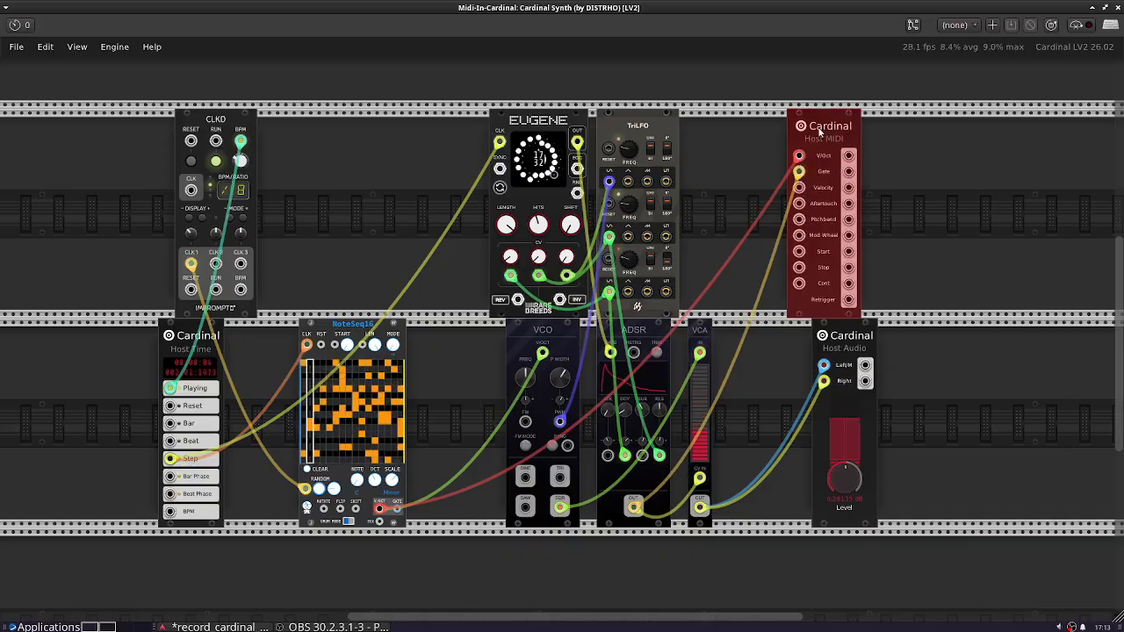
{"action": "left_click_drag", "start_coordinate": [821, 130], "coordinate": [838, 130]}
{"action": "left_click", "coordinate": [912, 274]}
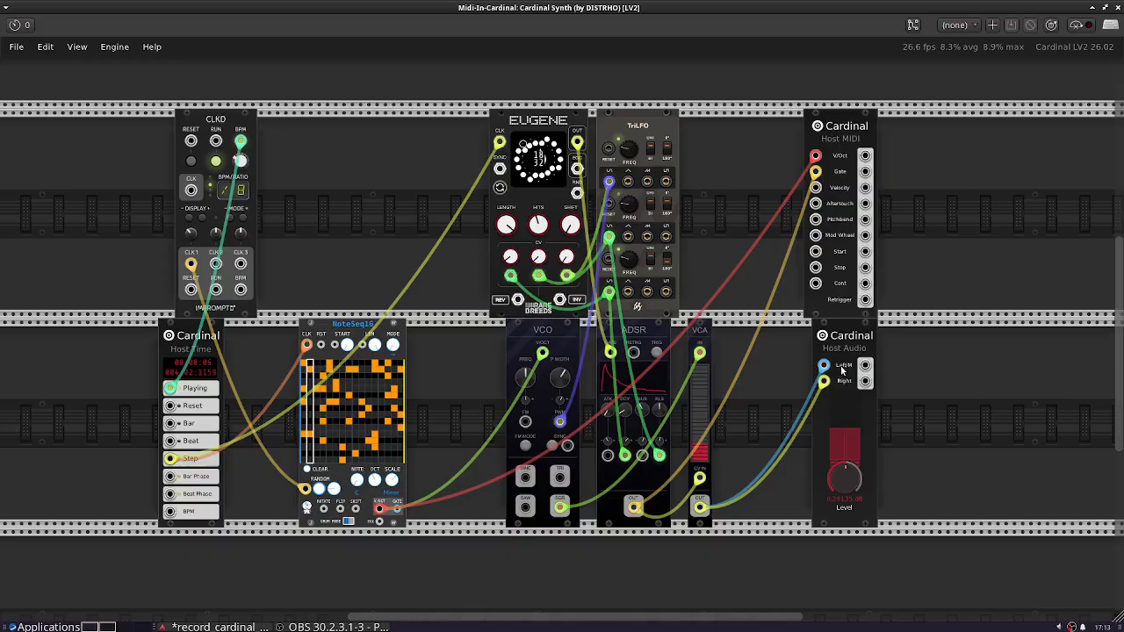
{"action": "mouse_move", "coordinate": [838, 351]}
{"action": "left_mouse_down"}
{"action": "mouse_move", "coordinate": [827, 349]}
{"action": "mouse_move", "coordinate": [861, 349]}
{"action": "mouse_move", "coordinate": [829, 349]}
{"action": "left_mouse_up"}
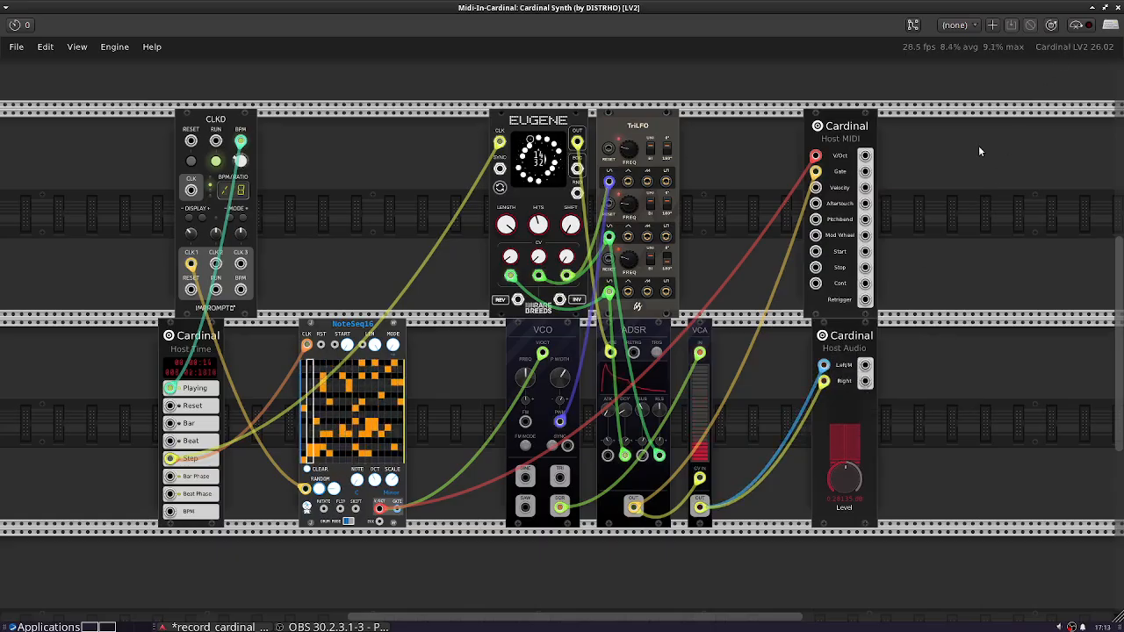
{"action": "left_click", "coordinate": [1118, 7]}
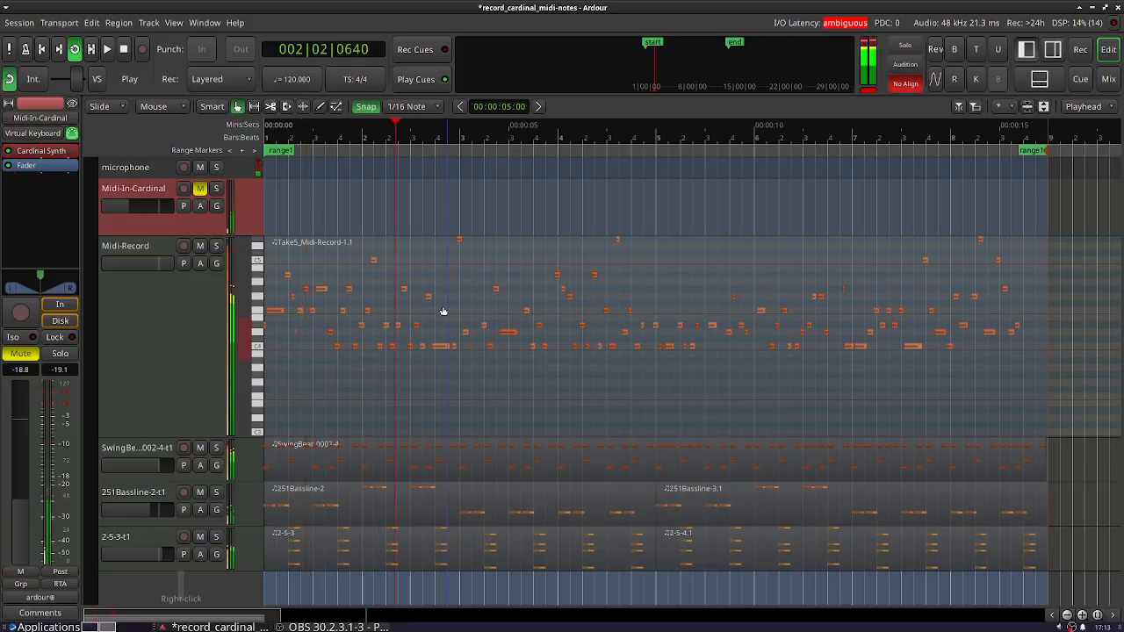
- Reduce the Midi-Record track's height and set channel 1 of its General MIDI Synth to Warm Pad
{"action": "left_click_drag", "start_coordinate": [144, 433], "coordinate": [186, 377]}
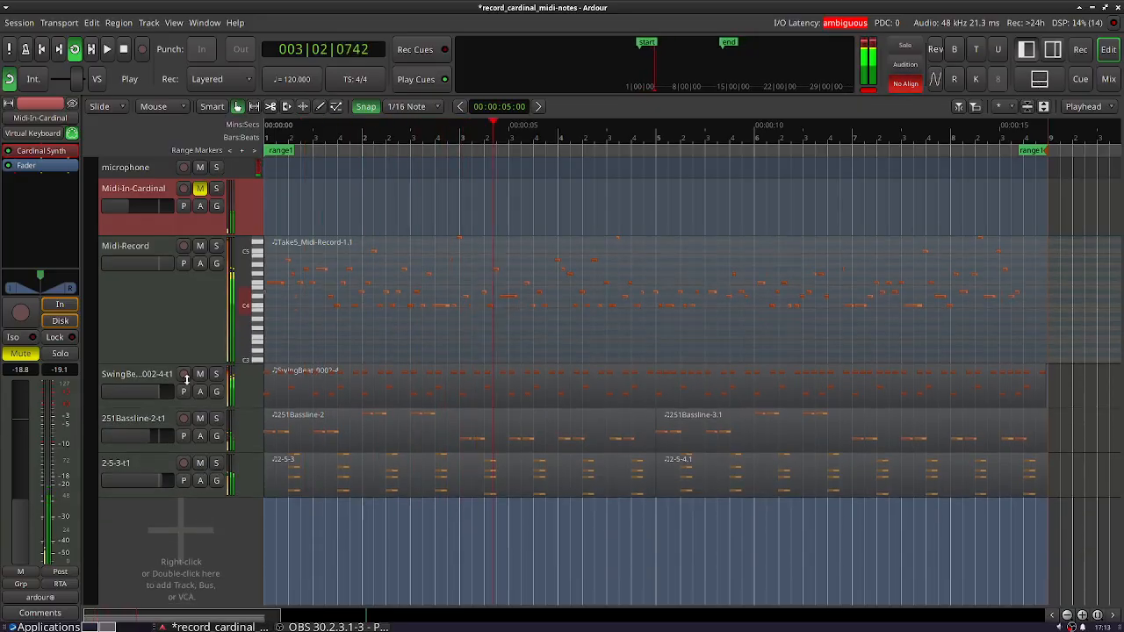
{"action": "left_click", "coordinate": [166, 332]}
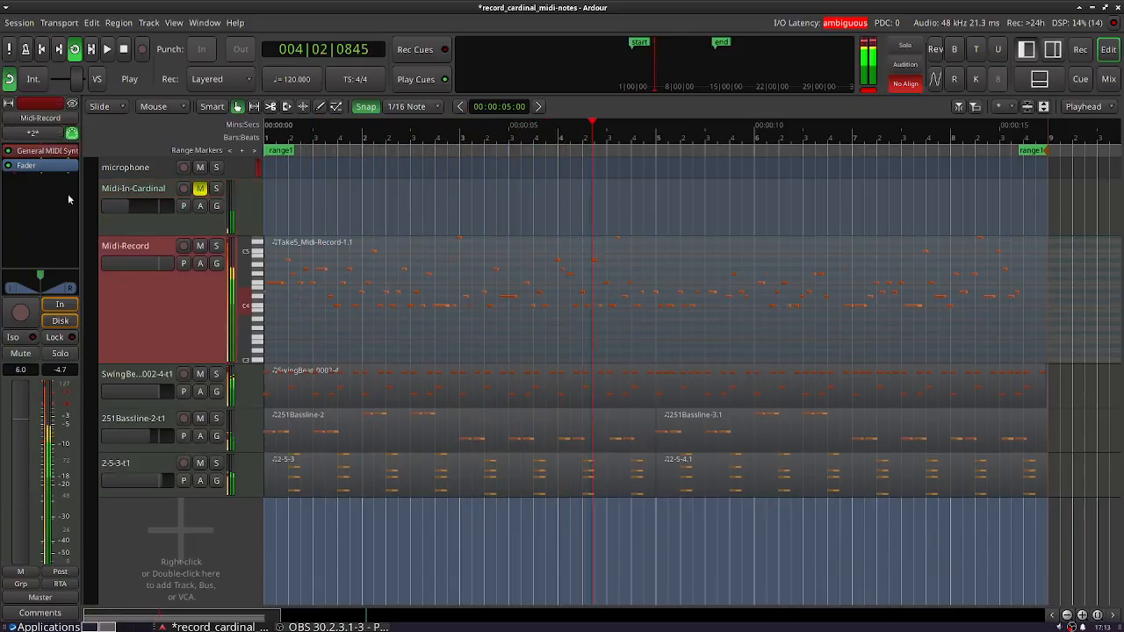
{"action": "double_click", "coordinate": [46, 153]}
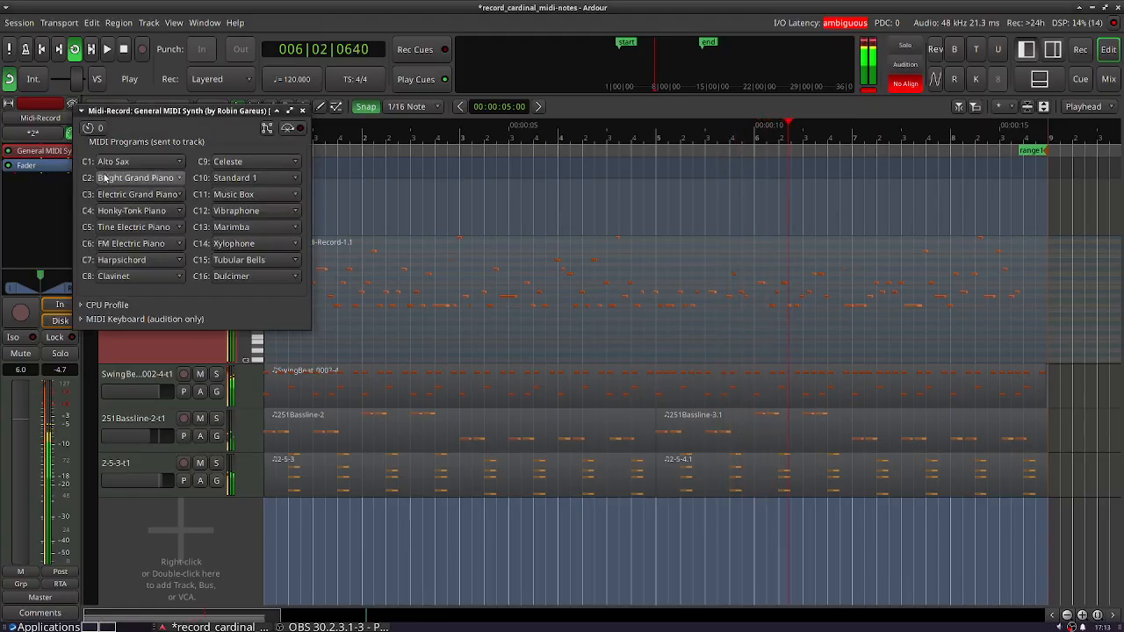
{"action": "left_click", "coordinate": [114, 164]}
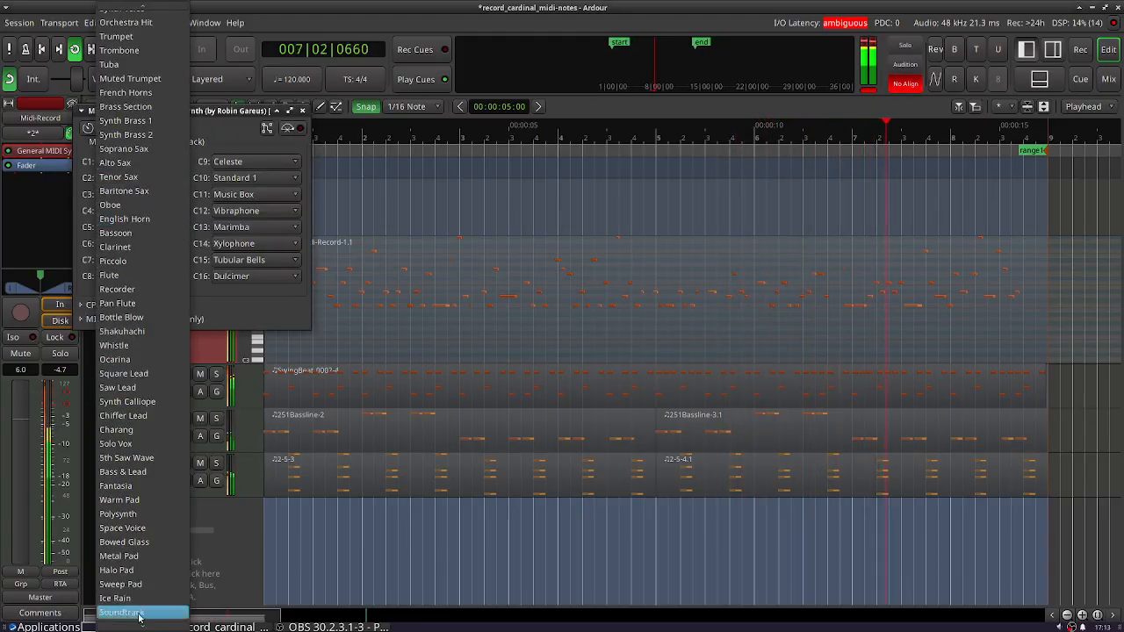
{"action": "mouse_move", "coordinate": [141, 626]}
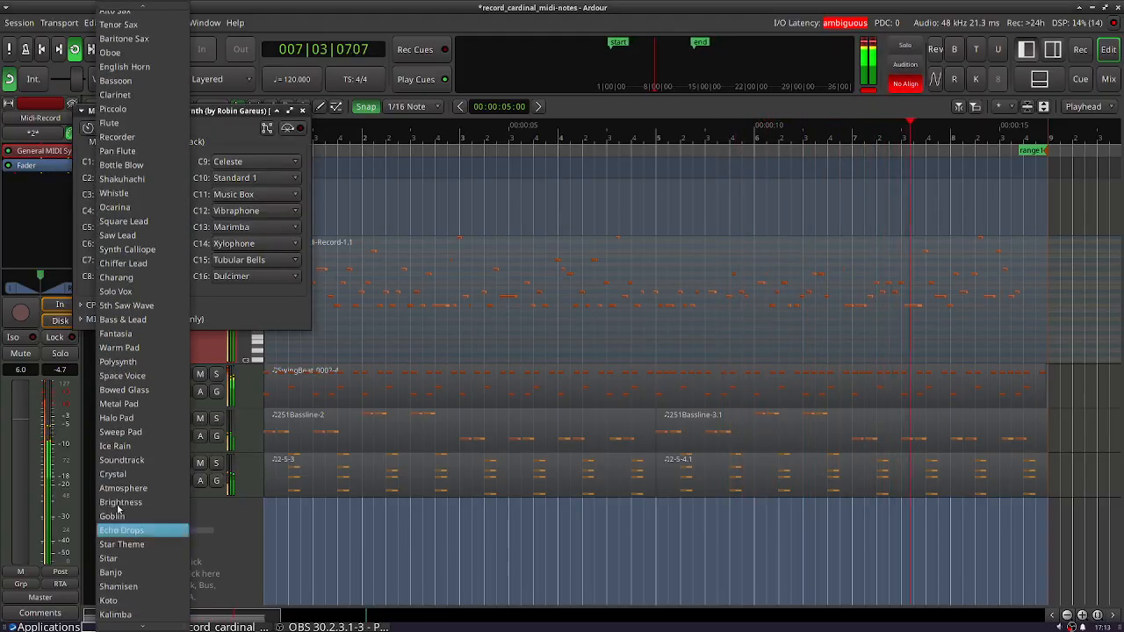
{"action": "left_click", "coordinate": [141, 348]}
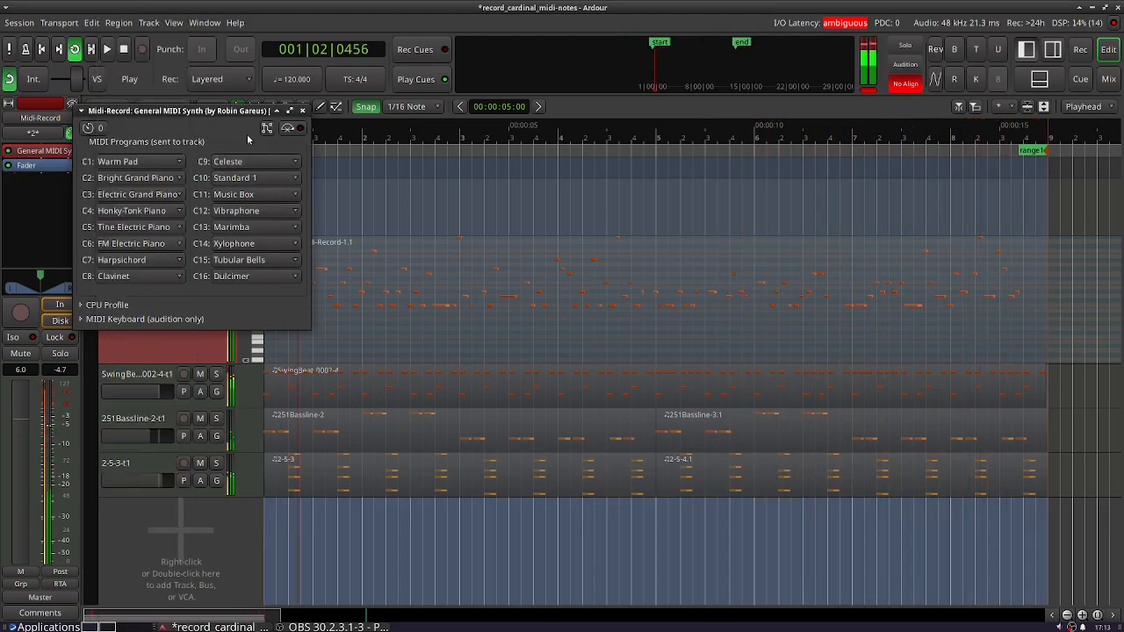
- Try the Soundtrack program on channel 1 of the General MIDI Synth
{"action": "left_click_drag", "start_coordinate": [218, 114], "coordinate": [236, 108]}
{"action": "left_click", "coordinate": [148, 162]}
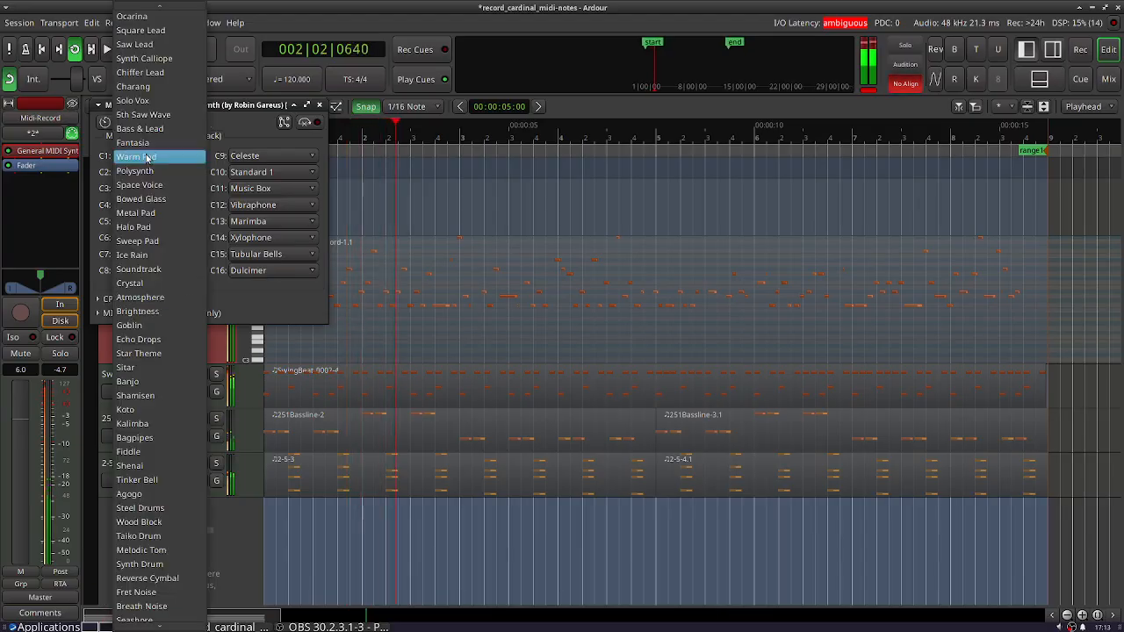
{"action": "left_click", "coordinate": [164, 272]}
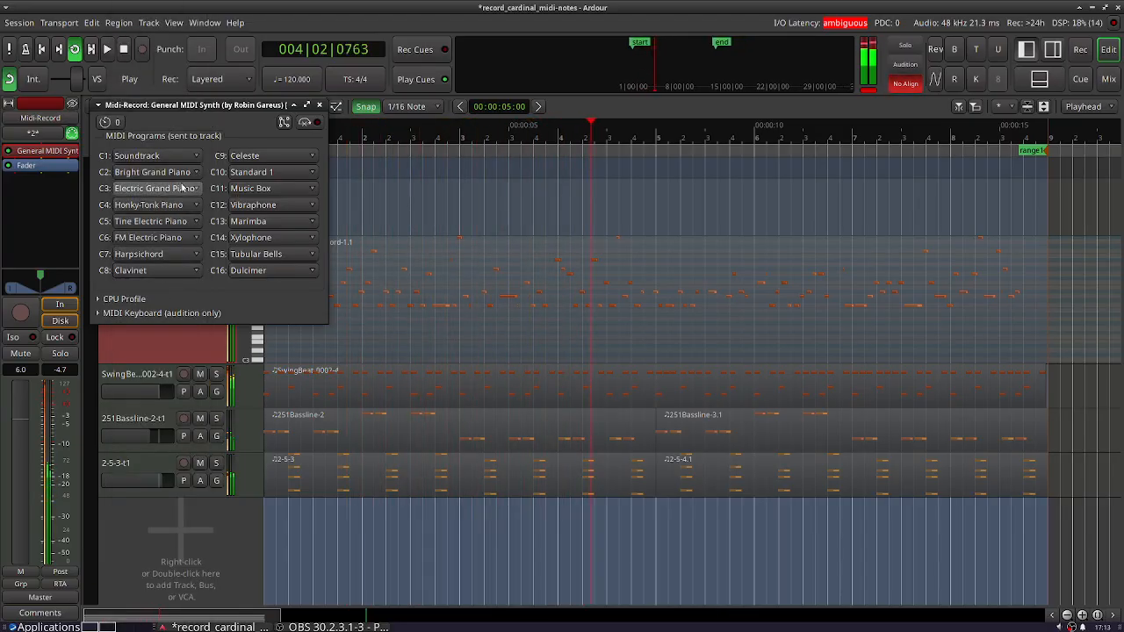
- Set channel 1 to Fiddle and move the synth window clear of the track headers to hear the loop
{"action": "left_click", "coordinate": [162, 157]}
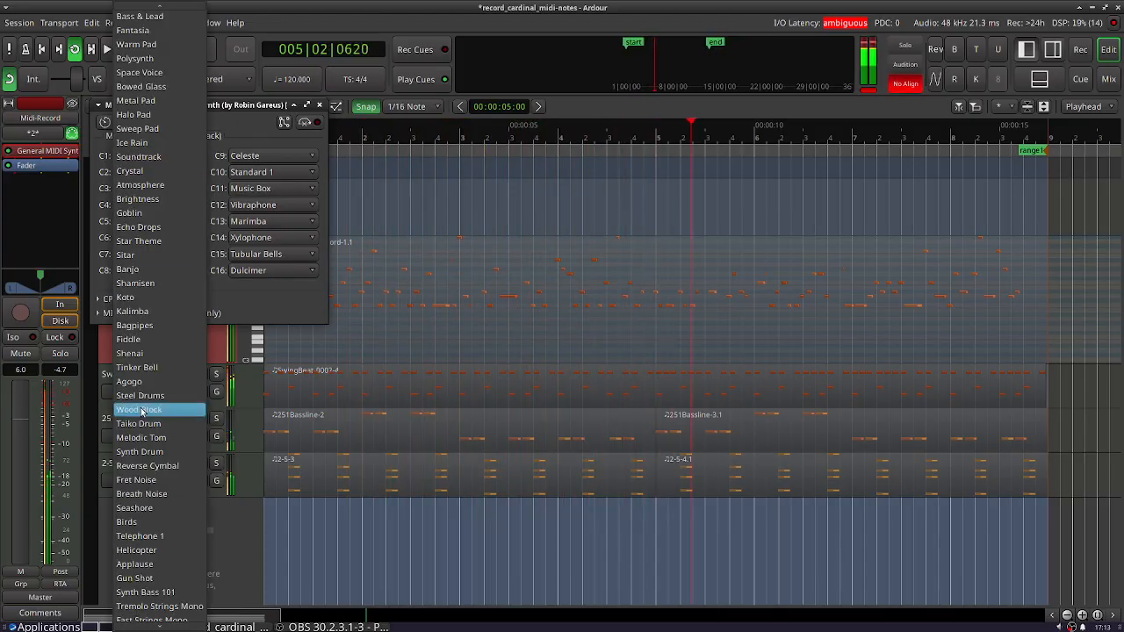
{"action": "left_click", "coordinate": [130, 339]}
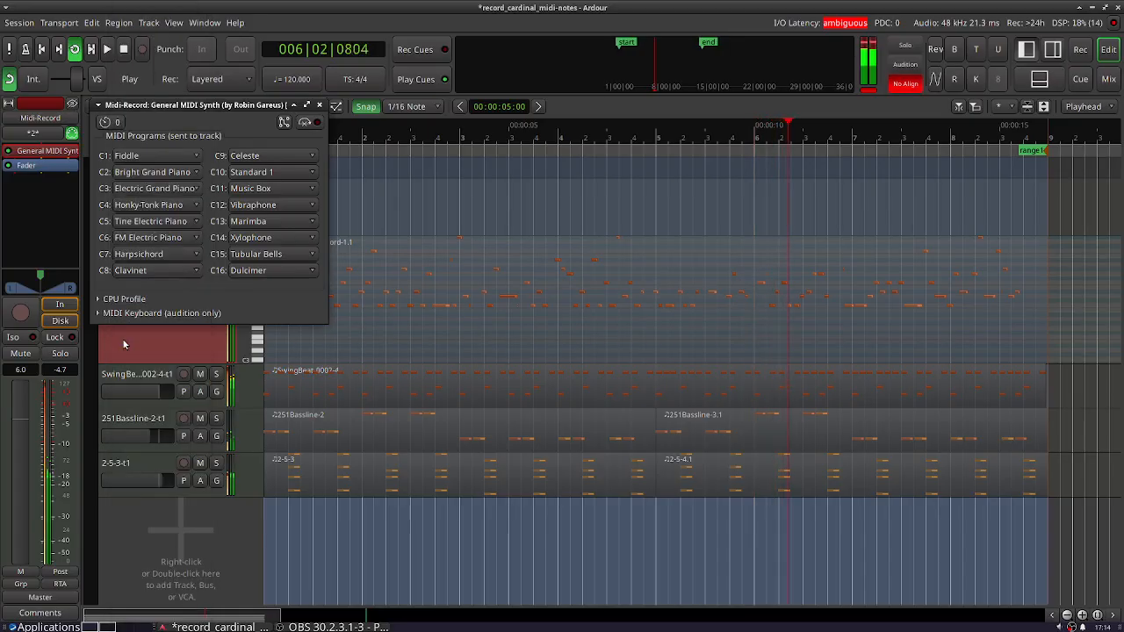
{"action": "left_click_drag", "start_coordinate": [230, 106], "coordinate": [561, 155]}
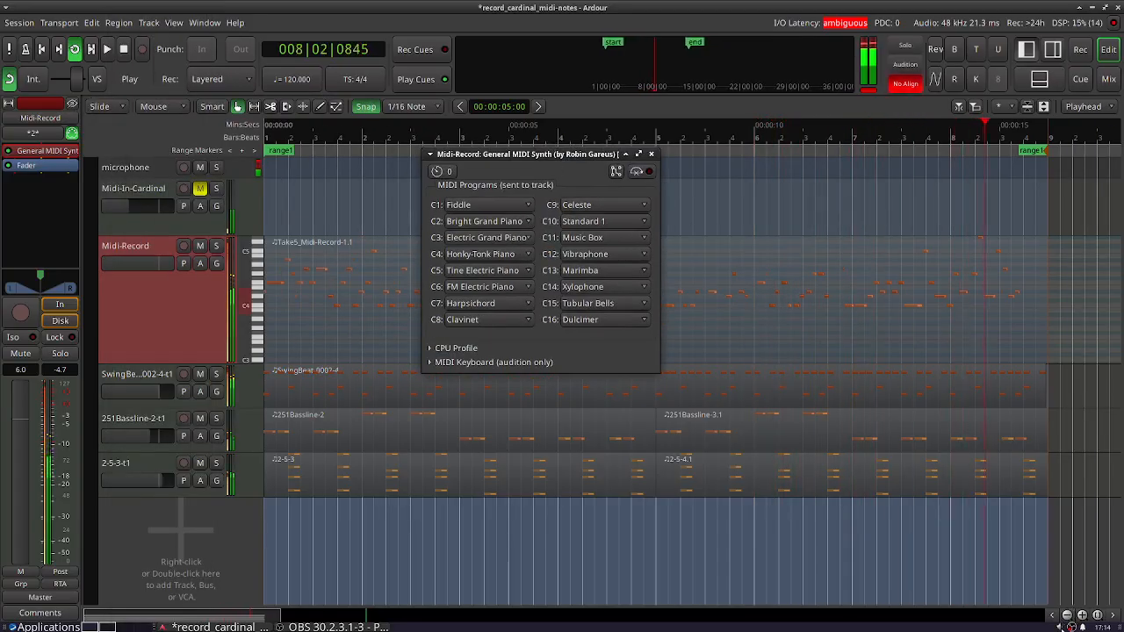
{"action": "scroll", "coordinate": [1070, 626], "scroll_direction": "down", "scroll_amount": 2}
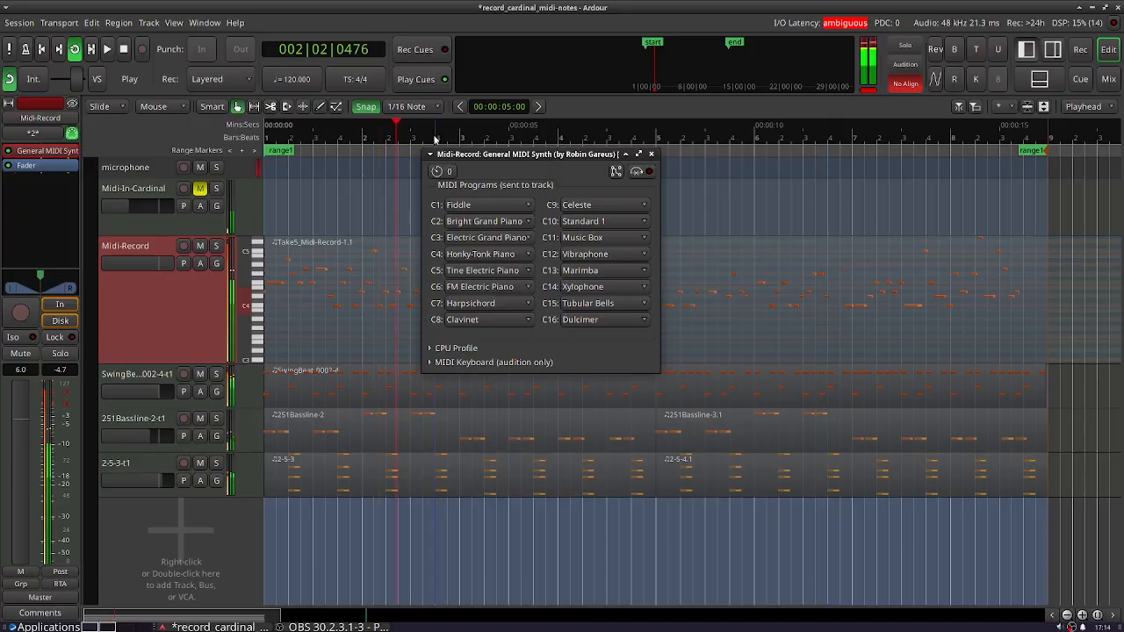
- Close the General MIDI Synth window and shrink the Midi-Record track to about the height of the clip tracks
{"action": "left_click", "coordinate": [652, 155]}
{"action": "left_click_drag", "start_coordinate": [148, 360], "coordinate": [147, 305]}
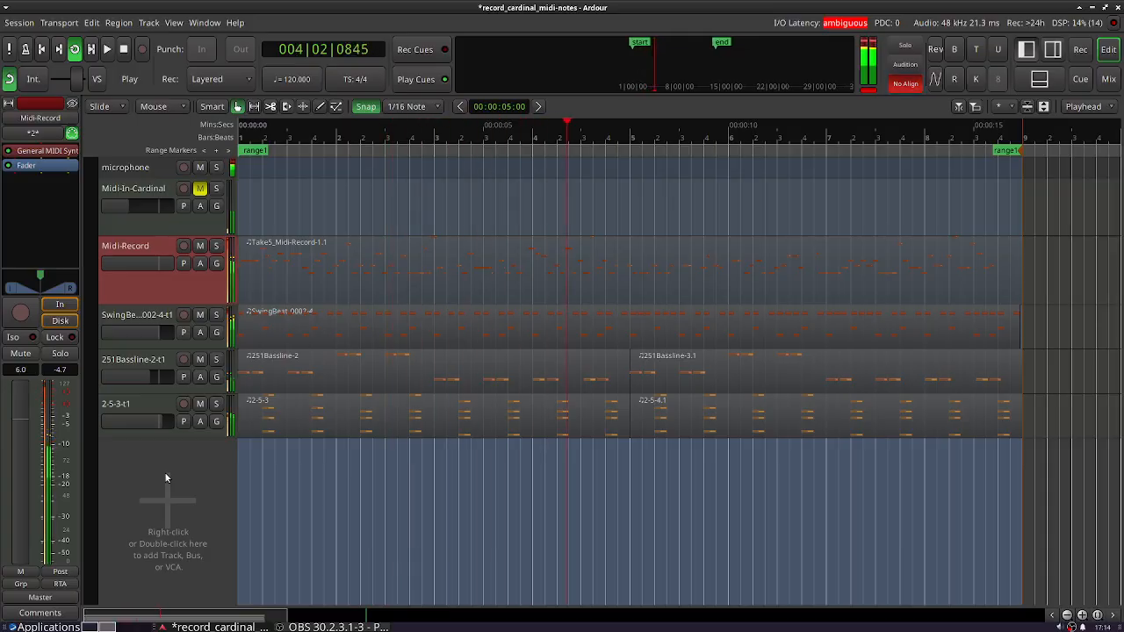
{"action": "left_click_drag", "start_coordinate": [161, 299], "coordinate": [160, 268]}
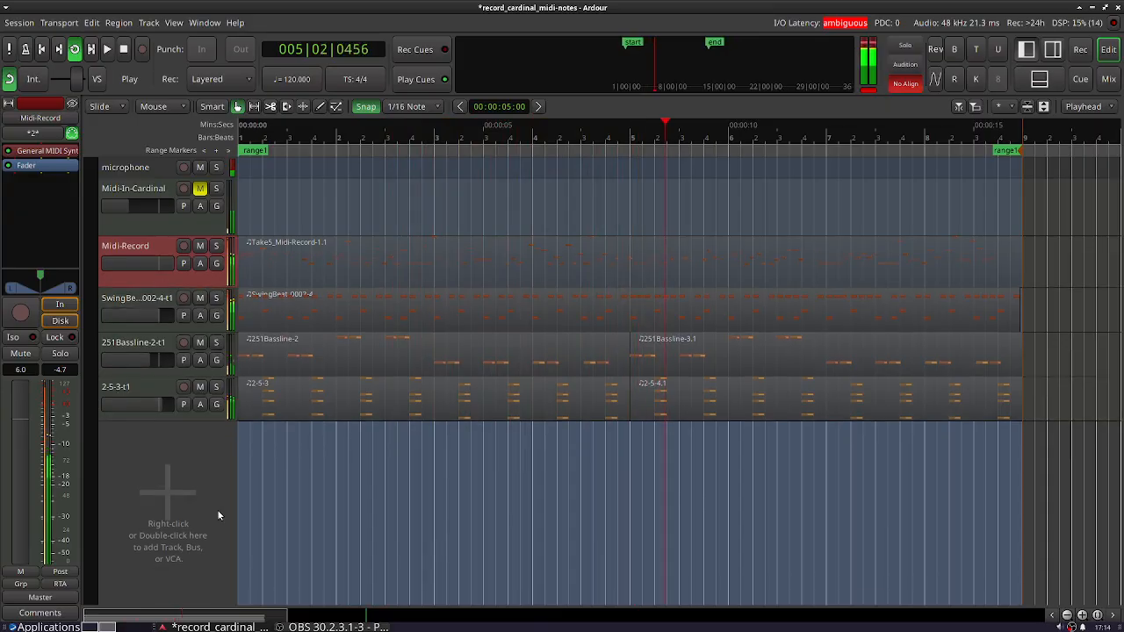
- Add one MIDI track with Yoshimi as its instrument at the end of the track list, moving its plugin window aside
{"action": "double_click", "coordinate": [157, 492]}
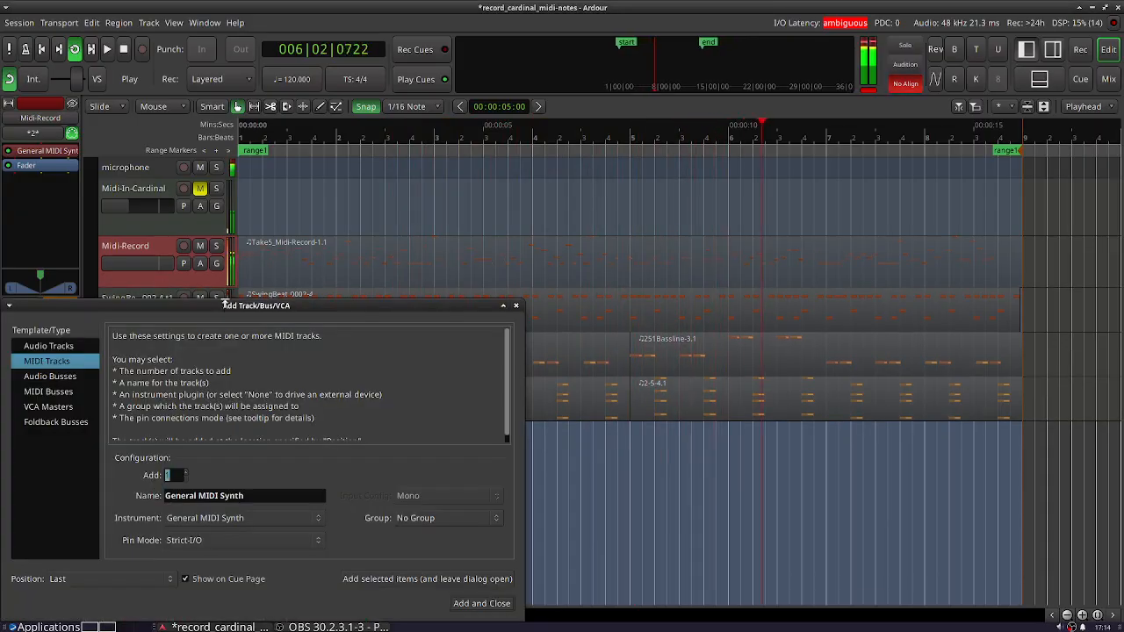
{"action": "left_click_drag", "start_coordinate": [225, 304], "coordinate": [260, 130]}
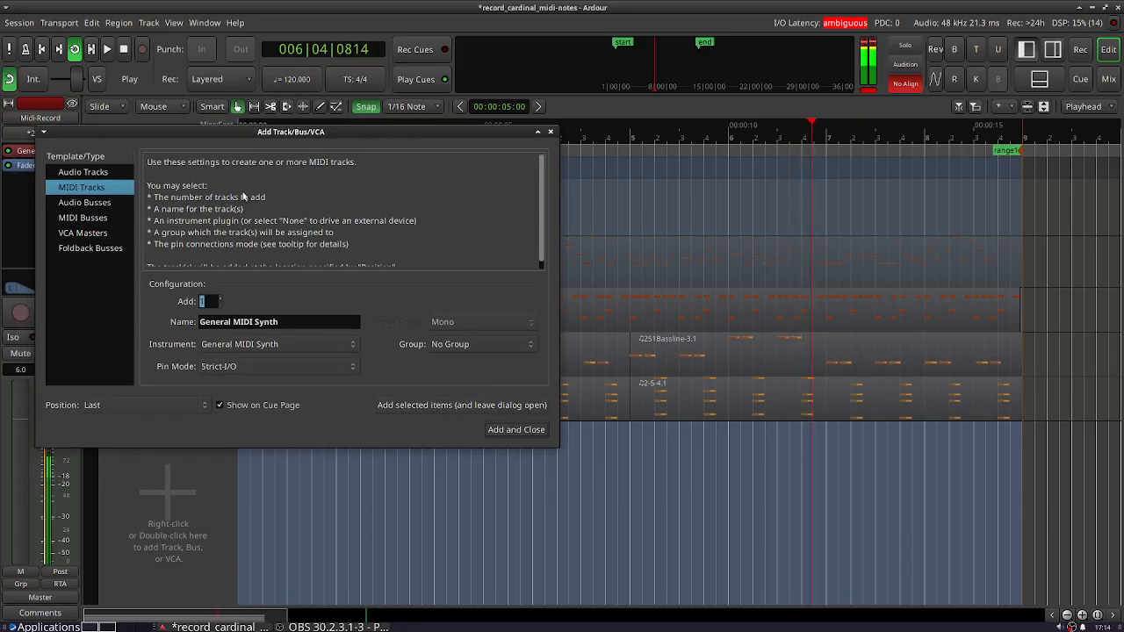
{"action": "left_click", "coordinate": [236, 345]}
{"action": "scroll", "coordinate": [279, 316], "scroll_direction": "down", "scroll_amount": 15}
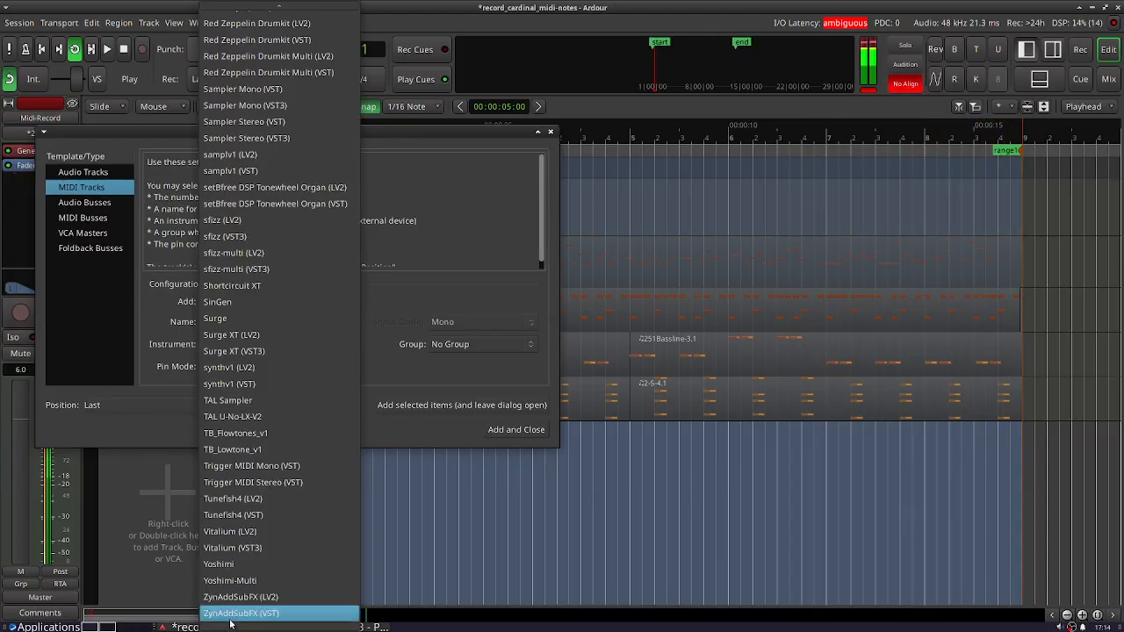
{"action": "left_click", "coordinate": [228, 560]}
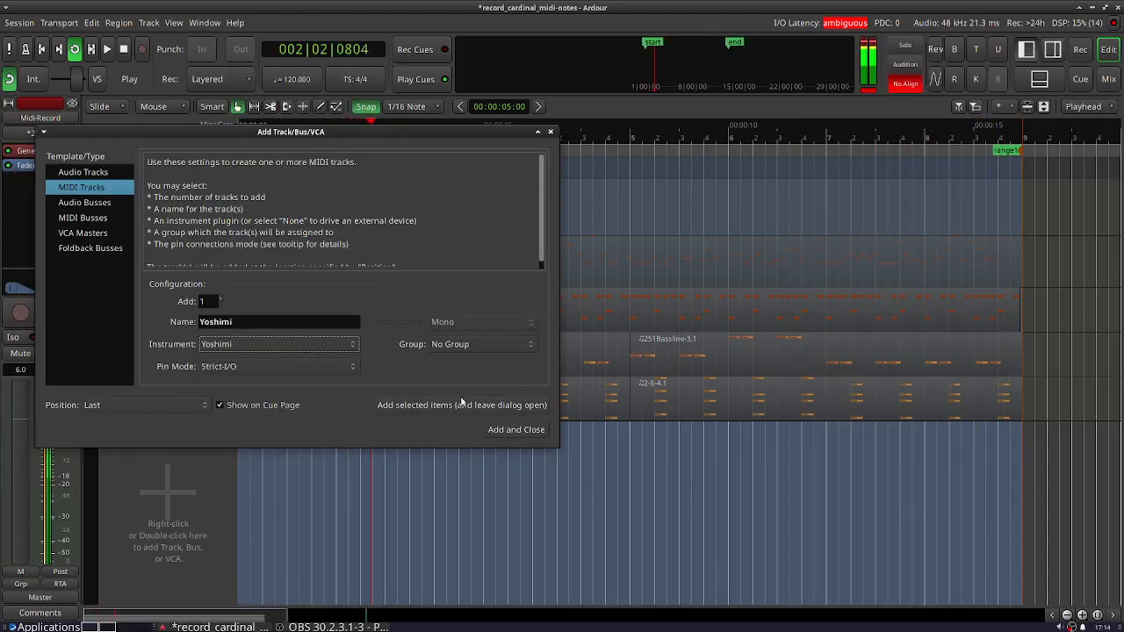
{"action": "left_click", "coordinate": [516, 429]}
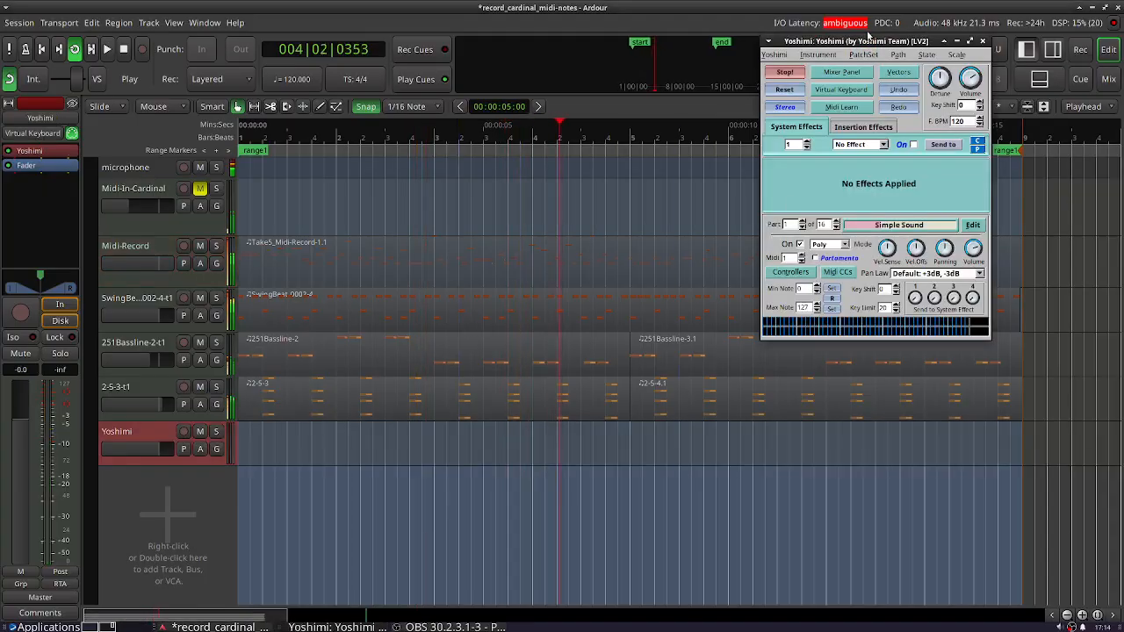
{"action": "left_click_drag", "start_coordinate": [871, 41], "coordinate": [869, 213]}
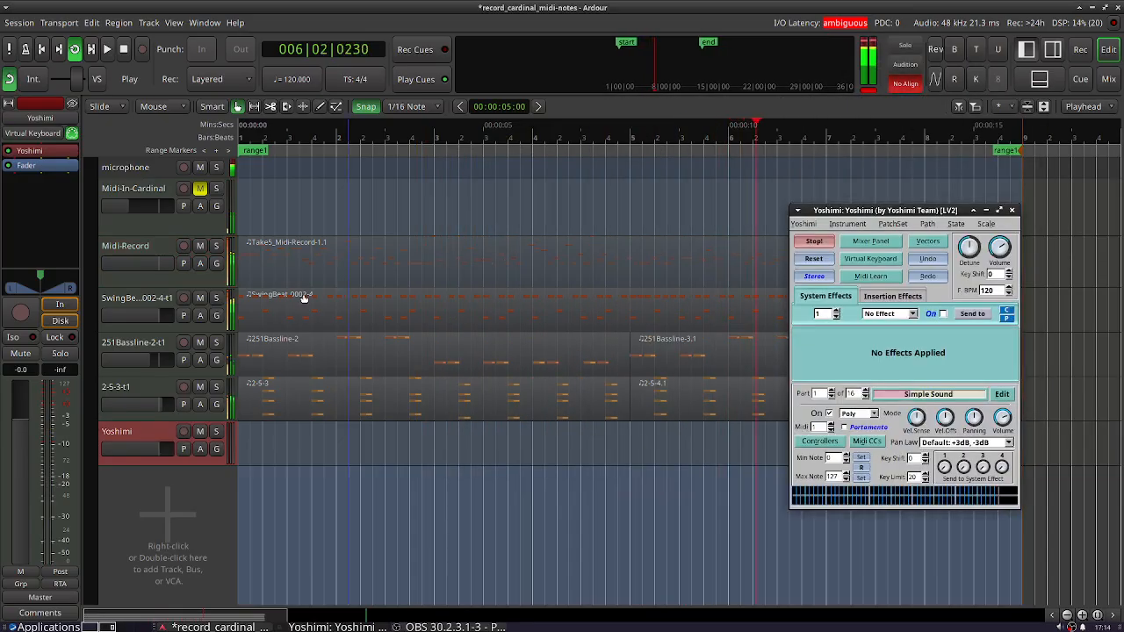
- Stop playback, copy the Midi-Record region onto the Yoshimi track at bar 1, and mute the Midi-Record track
{"action": "left_click", "coordinate": [126, 50]}
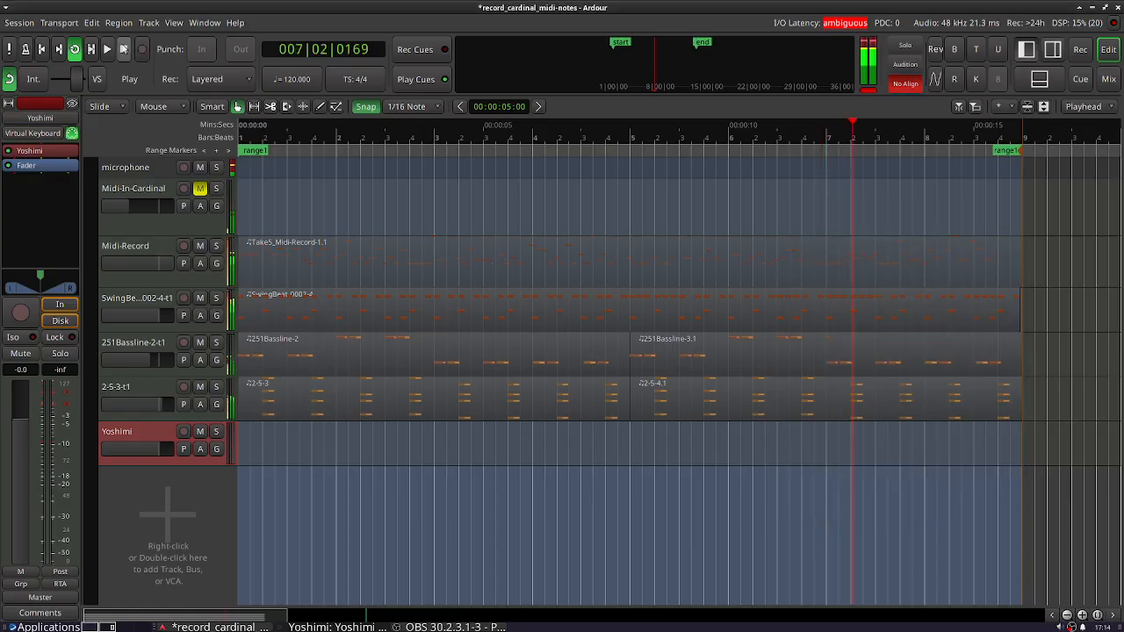
{"action": "left_click", "coordinate": [320, 268]}
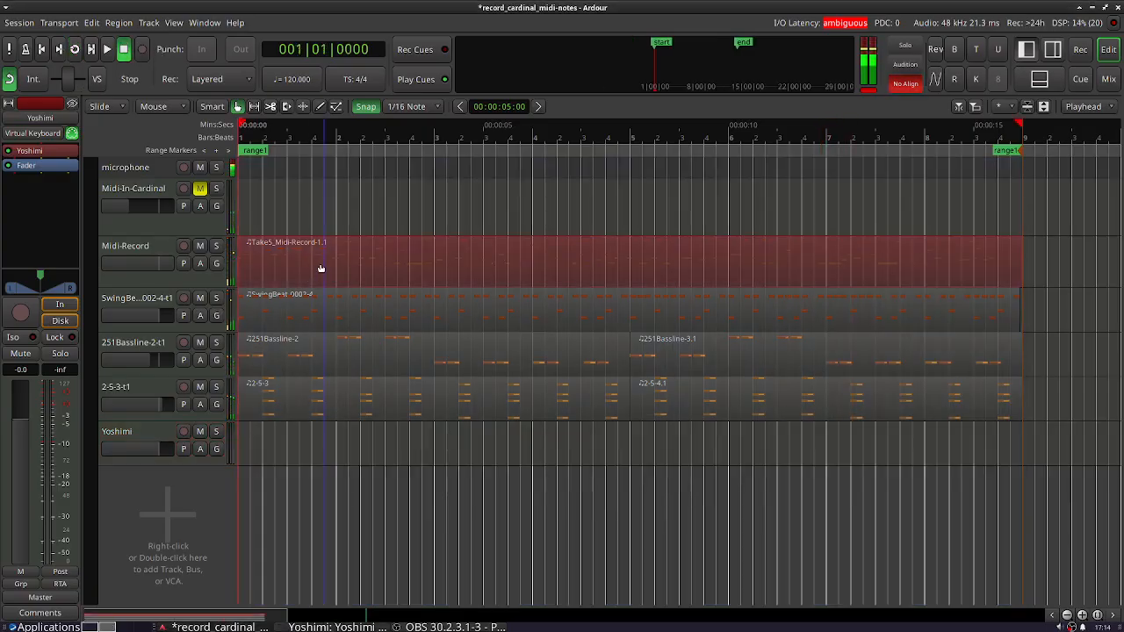
{"action": "left_click_drag", "start_coordinate": [320, 268], "coordinate": [322, 429]}
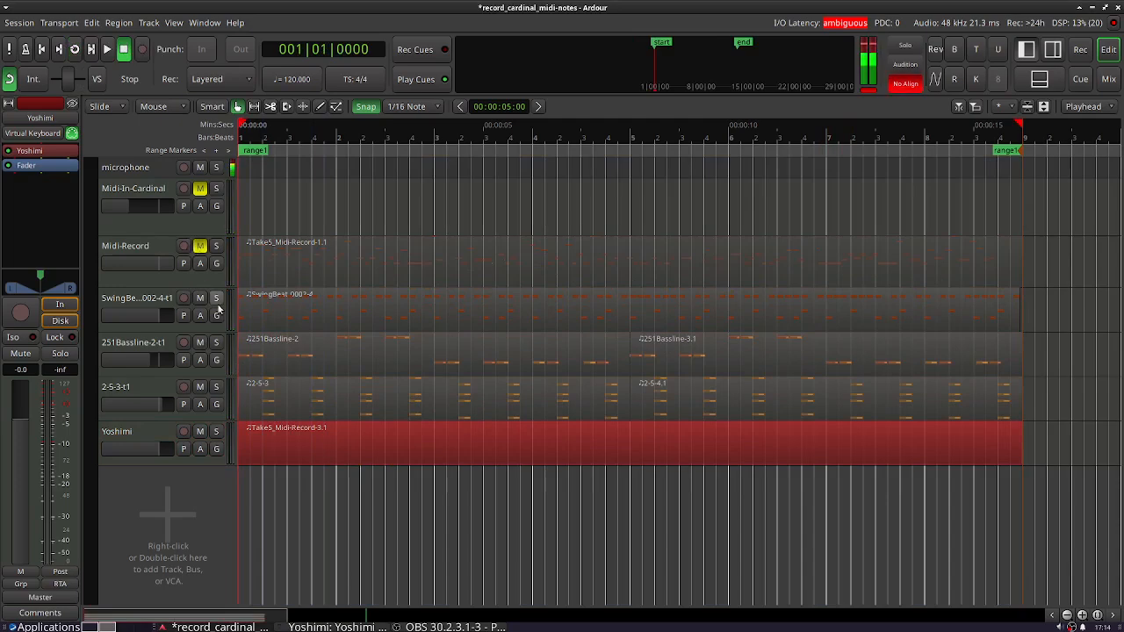
- Start looped playback of range1 and bring the Yoshimi window back into view
{"action": "left_click", "coordinate": [106, 49]}
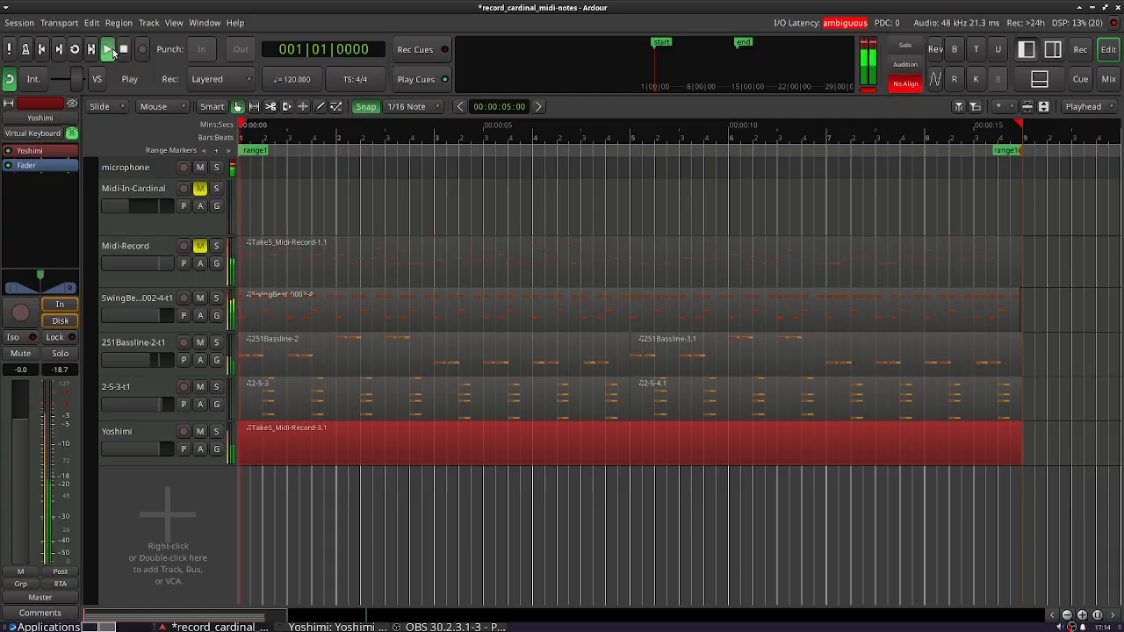
{"action": "left_click", "coordinate": [123, 49]}
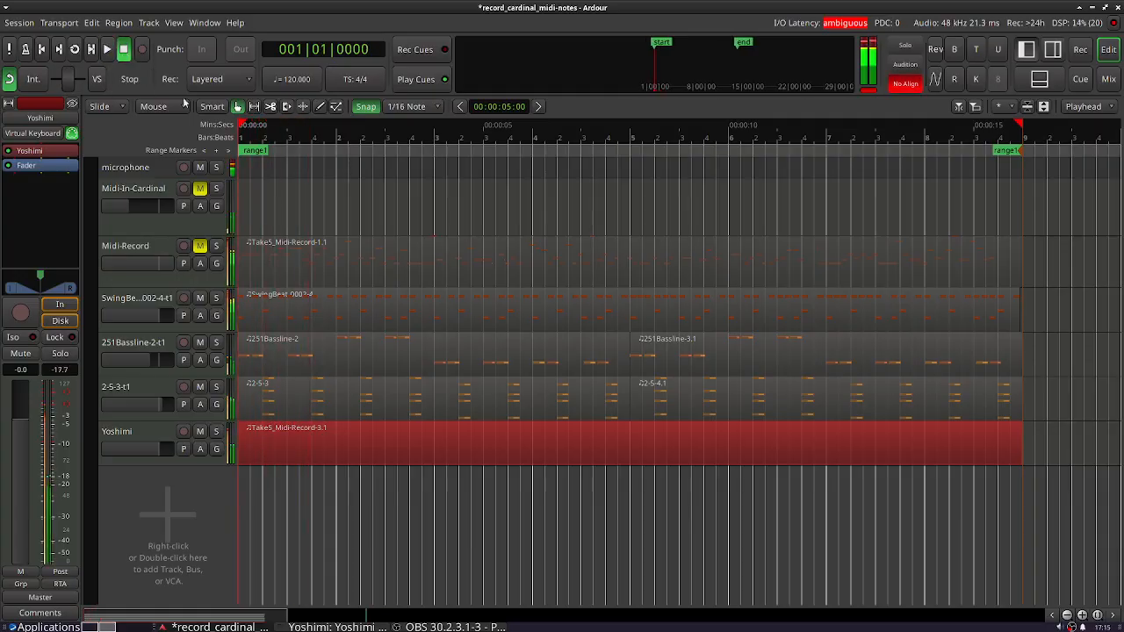
{"action": "right_click", "coordinate": [254, 151]}
{"action": "left_click", "coordinate": [281, 196]}
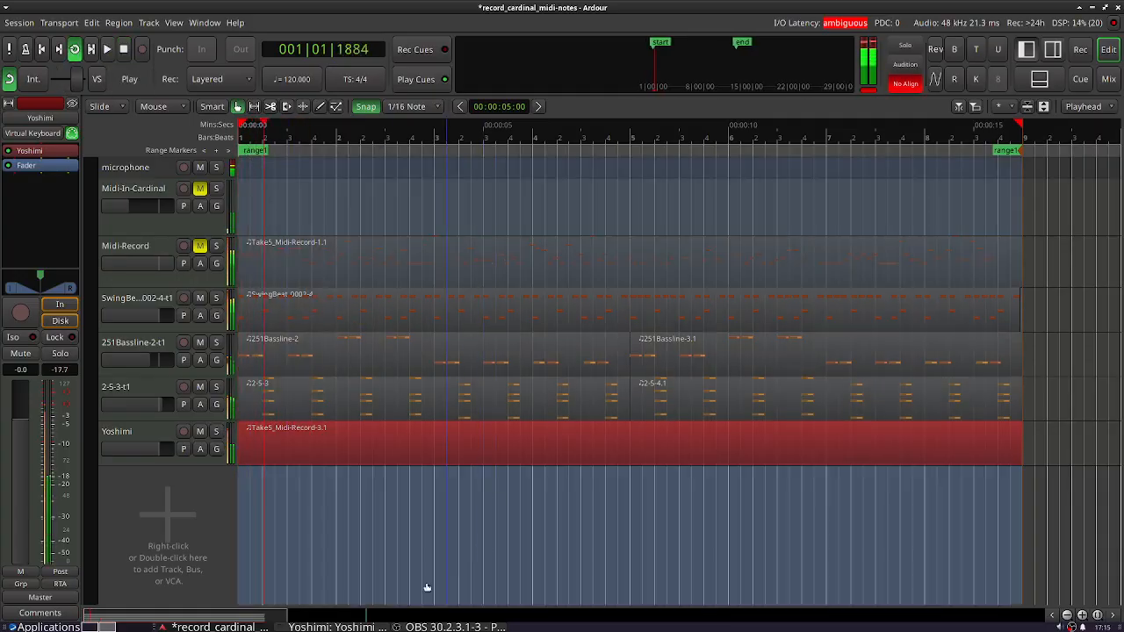
{"action": "left_click", "coordinate": [352, 627]}
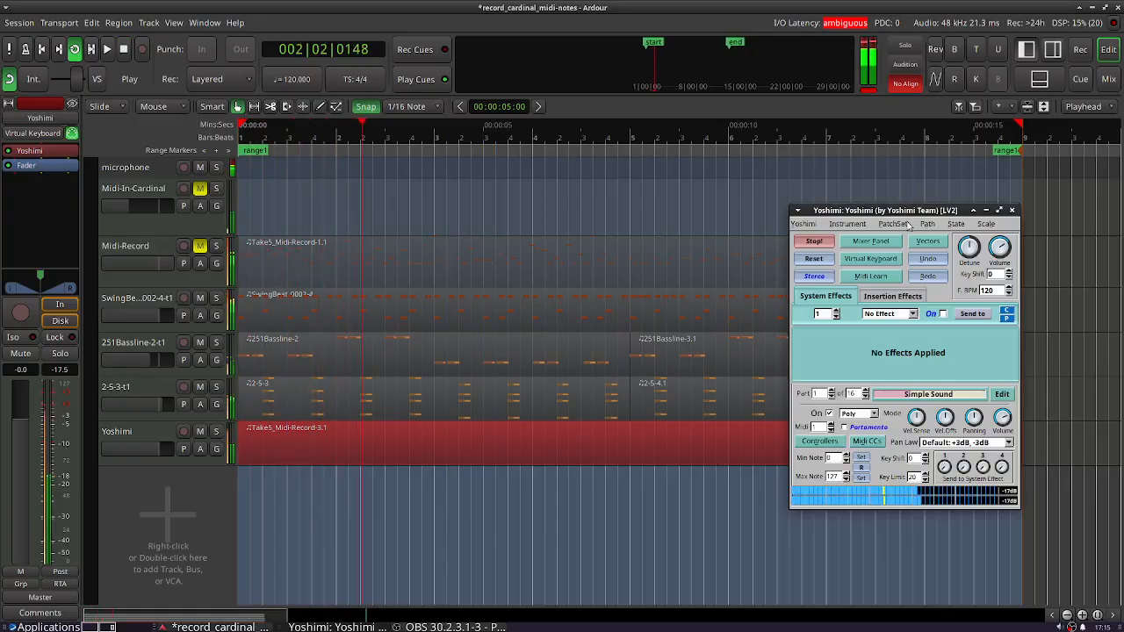
- Open Yoshimi's stored instruments and try Trash Guitar 1 from the Guitar bank, repositioning the plugin and bank windows
{"action": "left_click_drag", "start_coordinate": [910, 211], "coordinate": [738, 116]}
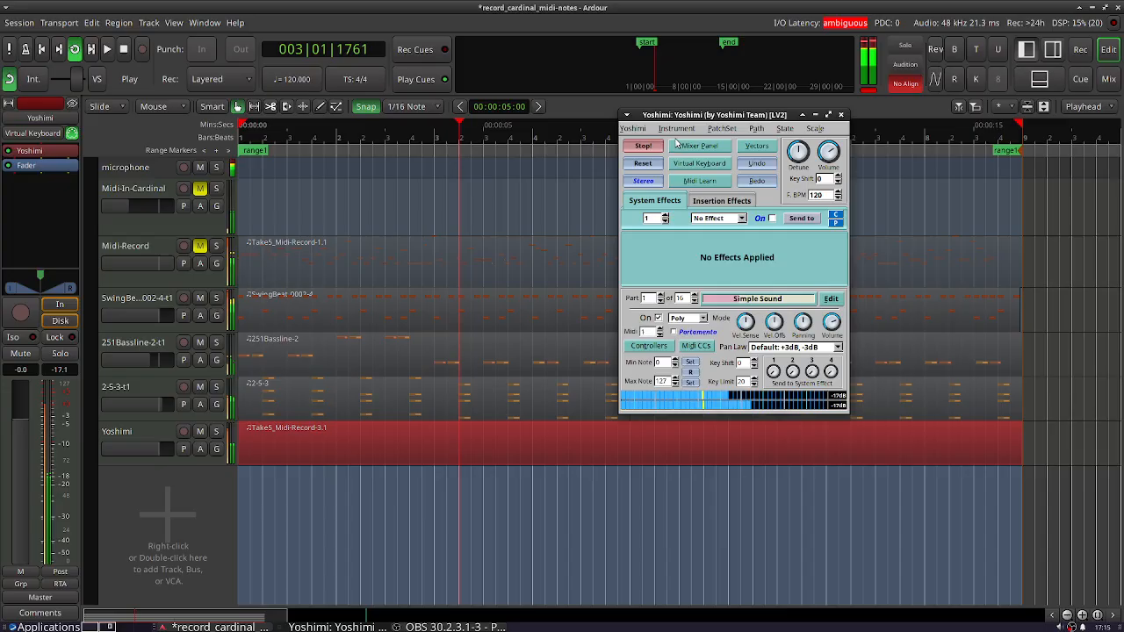
{"action": "left_click", "coordinate": [676, 130]}
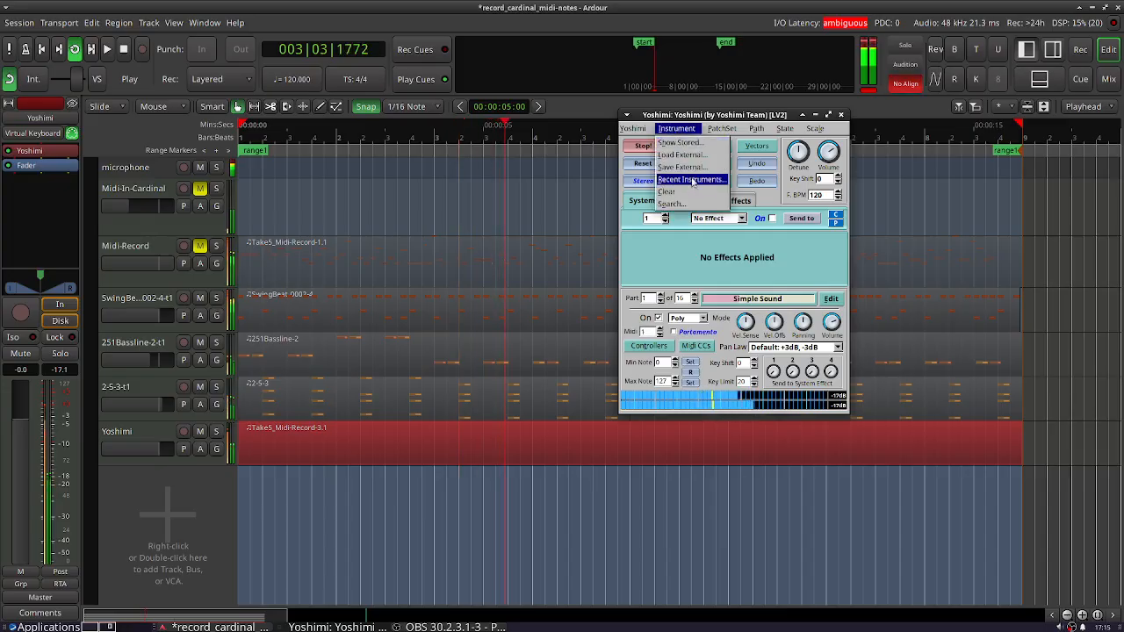
{"action": "left_click", "coordinate": [684, 144]}
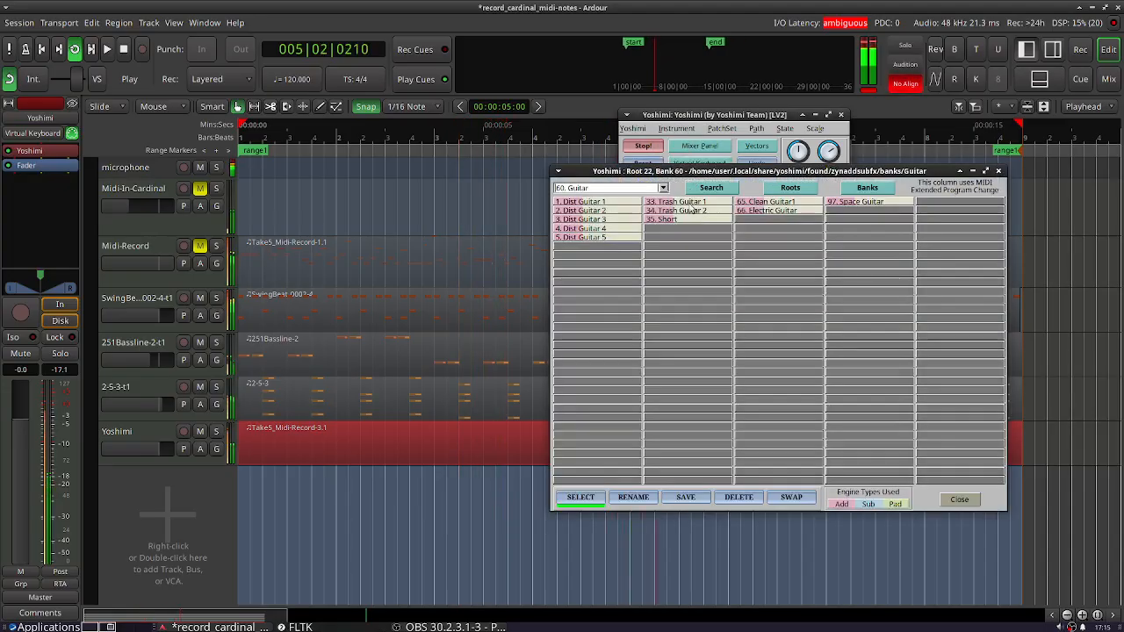
{"action": "left_click", "coordinate": [691, 202]}
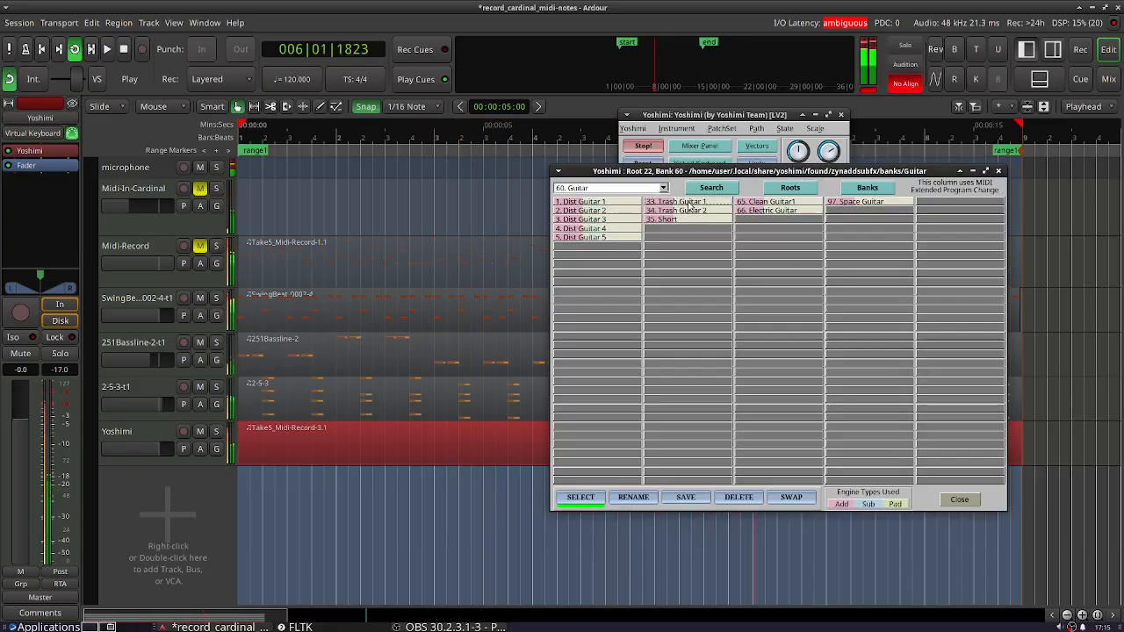
{"action": "left_click_drag", "start_coordinate": [708, 174], "coordinate": [601, 188]}
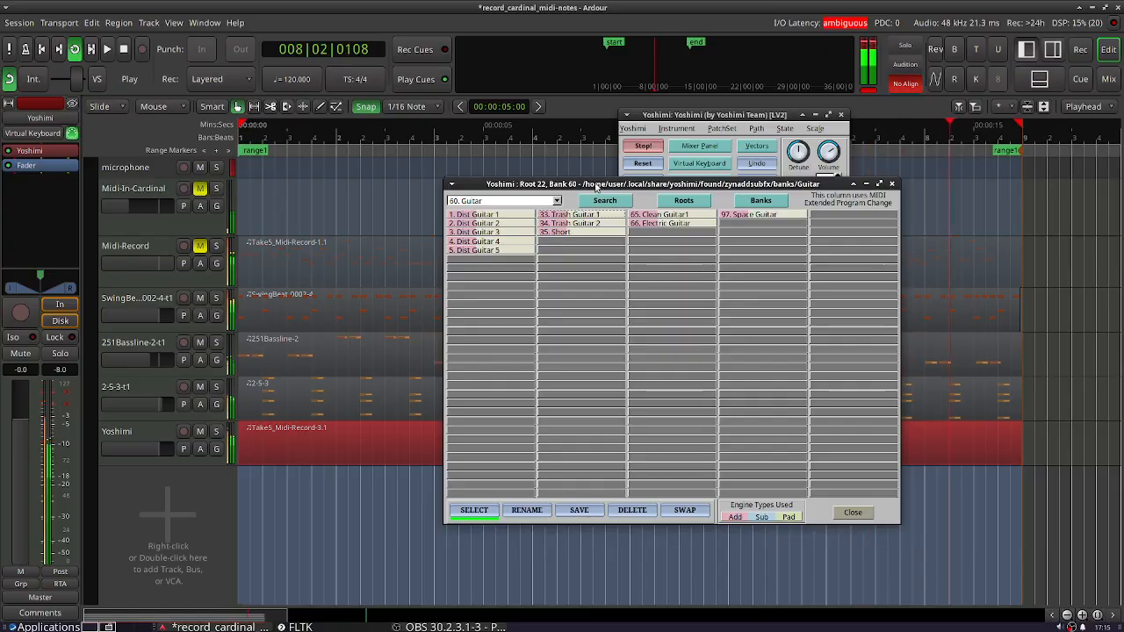
- Try Clean Guitar1, load Space Guitar from the Guitar bank instead, and close the bank and Yoshimi windows
{"action": "left_click", "coordinate": [657, 216]}
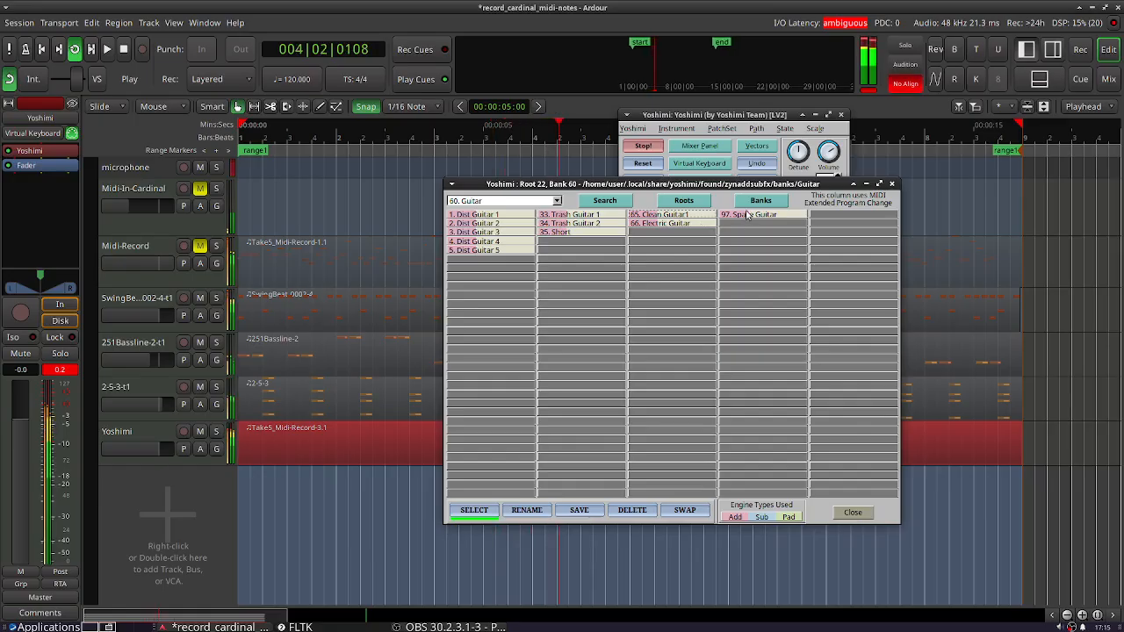
{"action": "left_click", "coordinate": [894, 185]}
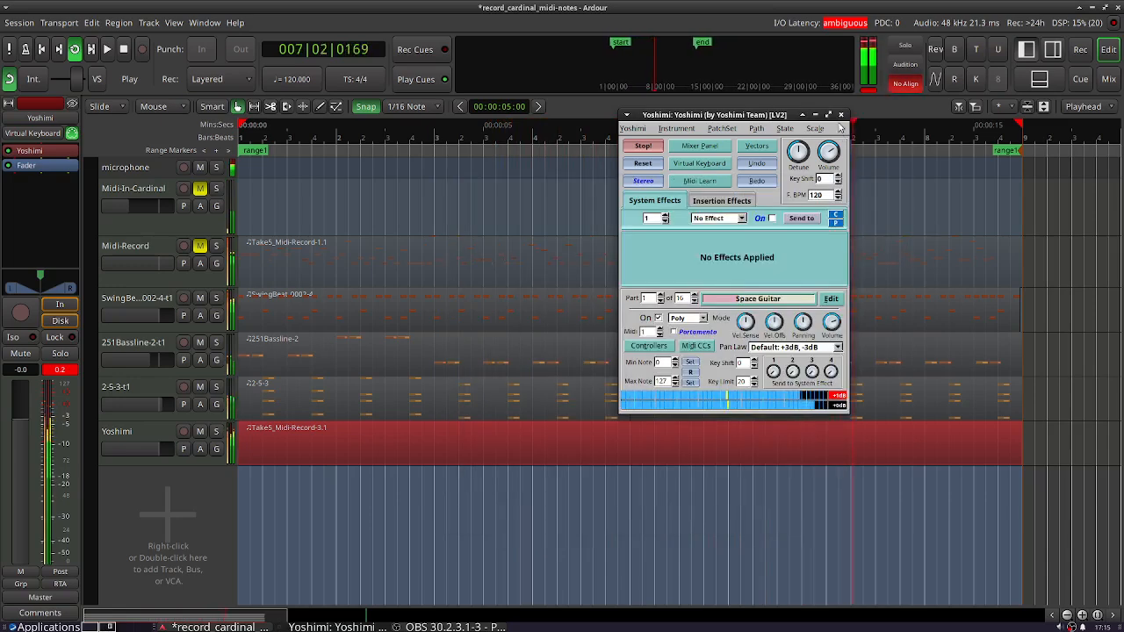
{"action": "left_click", "coordinate": [841, 114]}
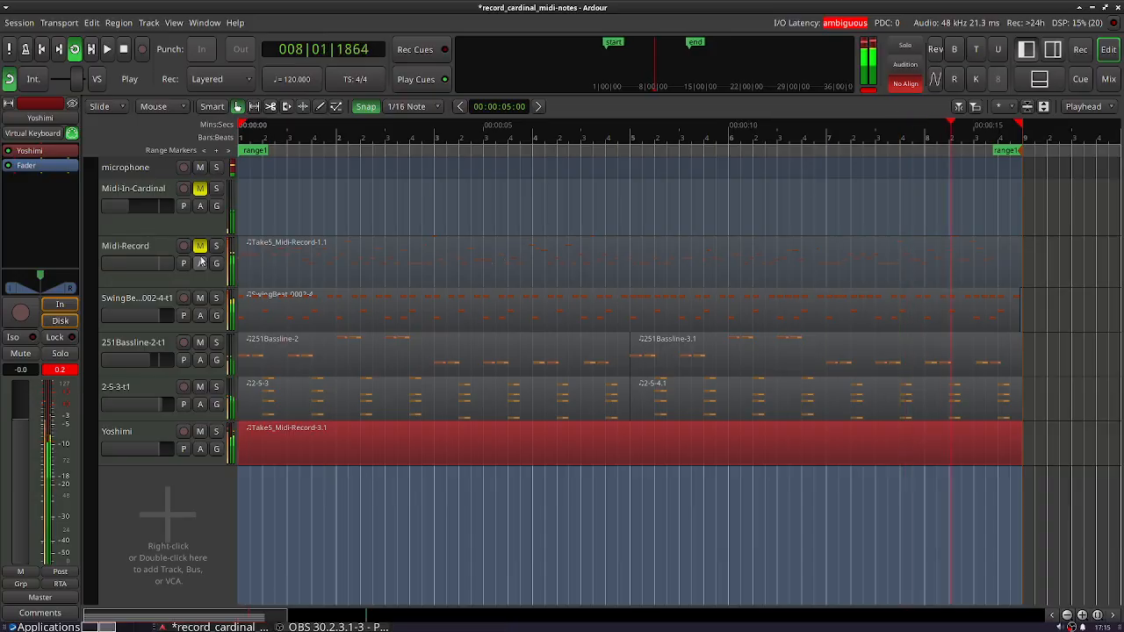
- Unmute the Midi-Record track and enlarge the Yoshimi track to well over twice its height
{"action": "left_click", "coordinate": [200, 246]}
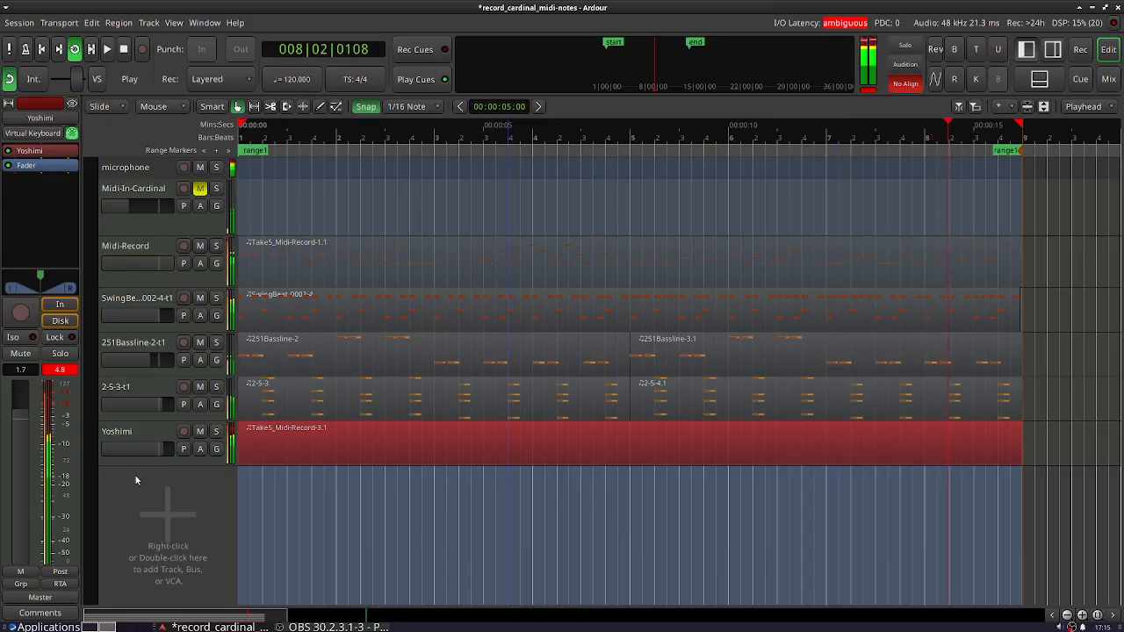
{"action": "left_click_drag", "start_coordinate": [141, 465], "coordinate": [150, 532]}
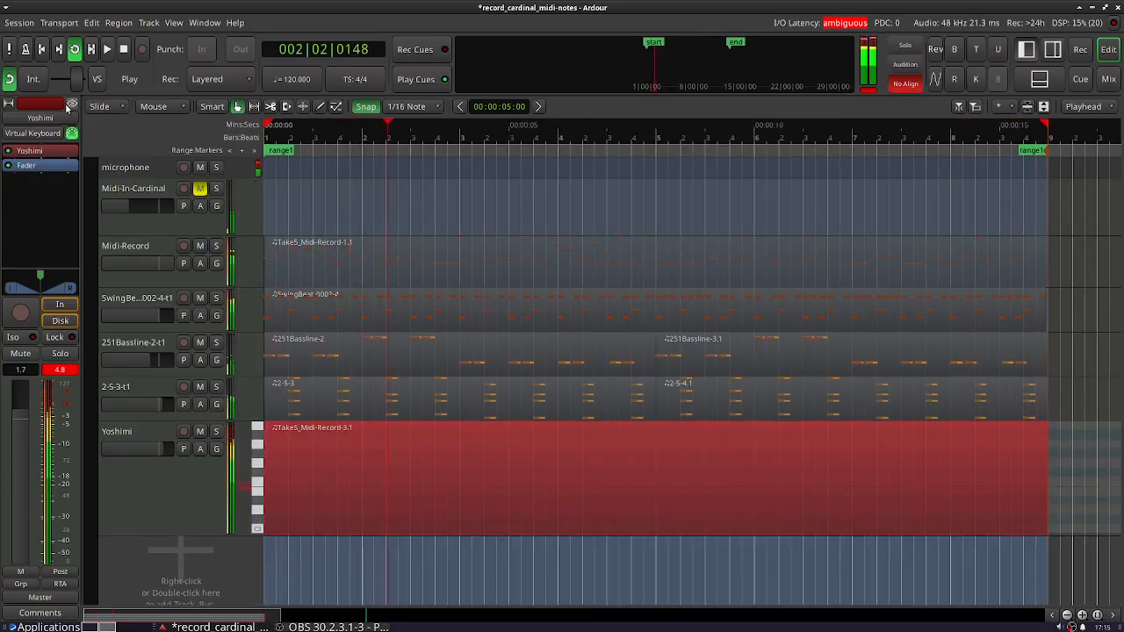
{"action": "right_click", "coordinate": [1072, 626]}
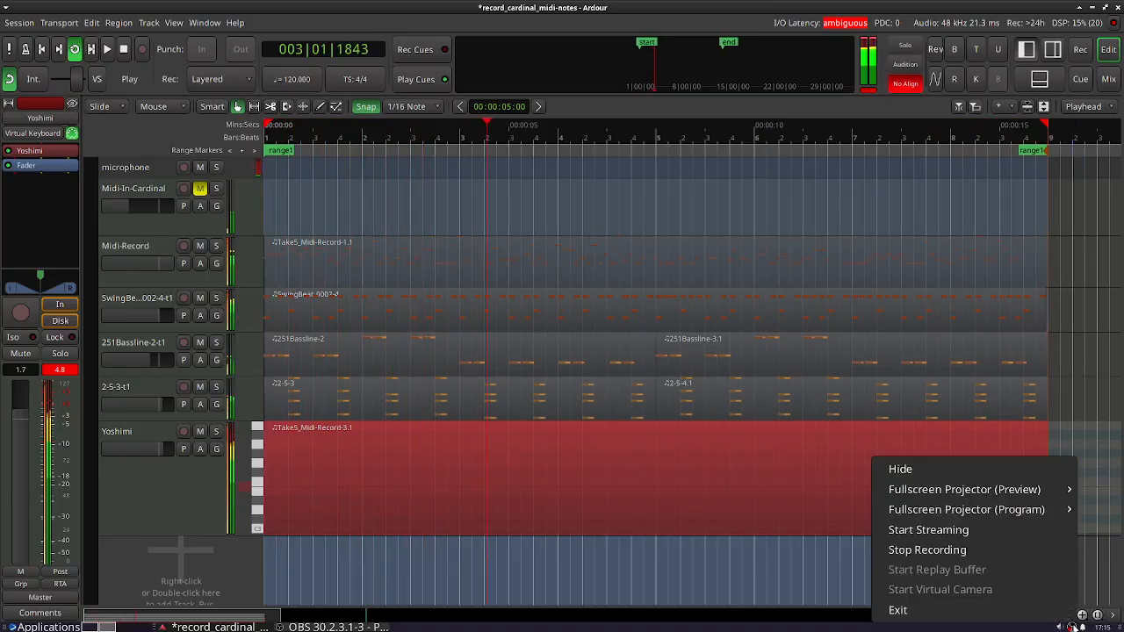
{"action": "left_click", "coordinate": [1008, 550]}
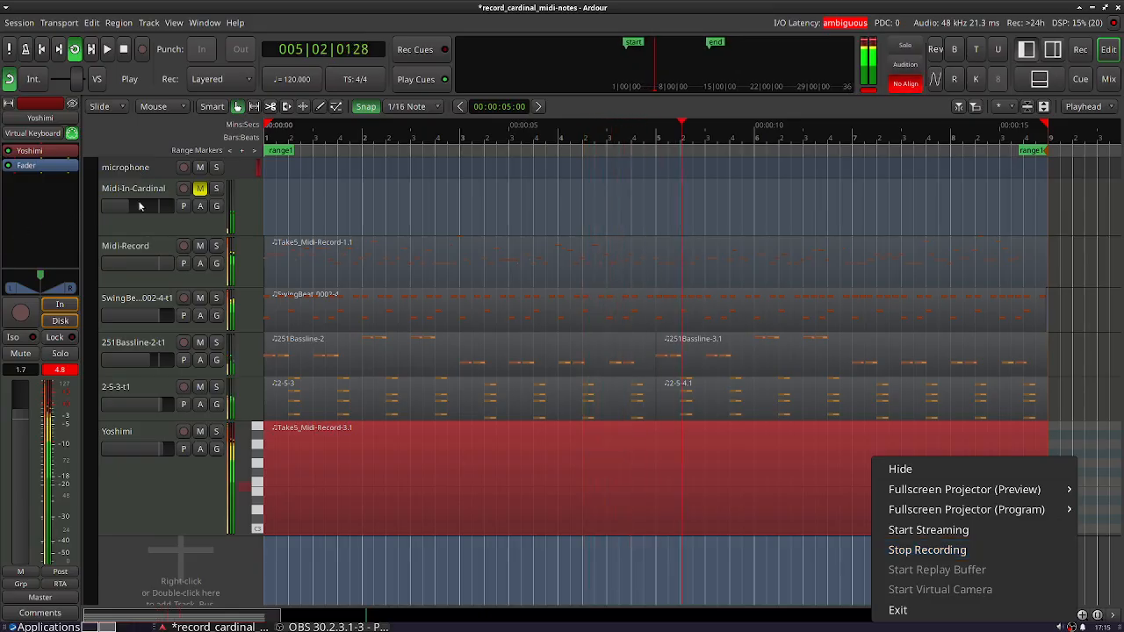